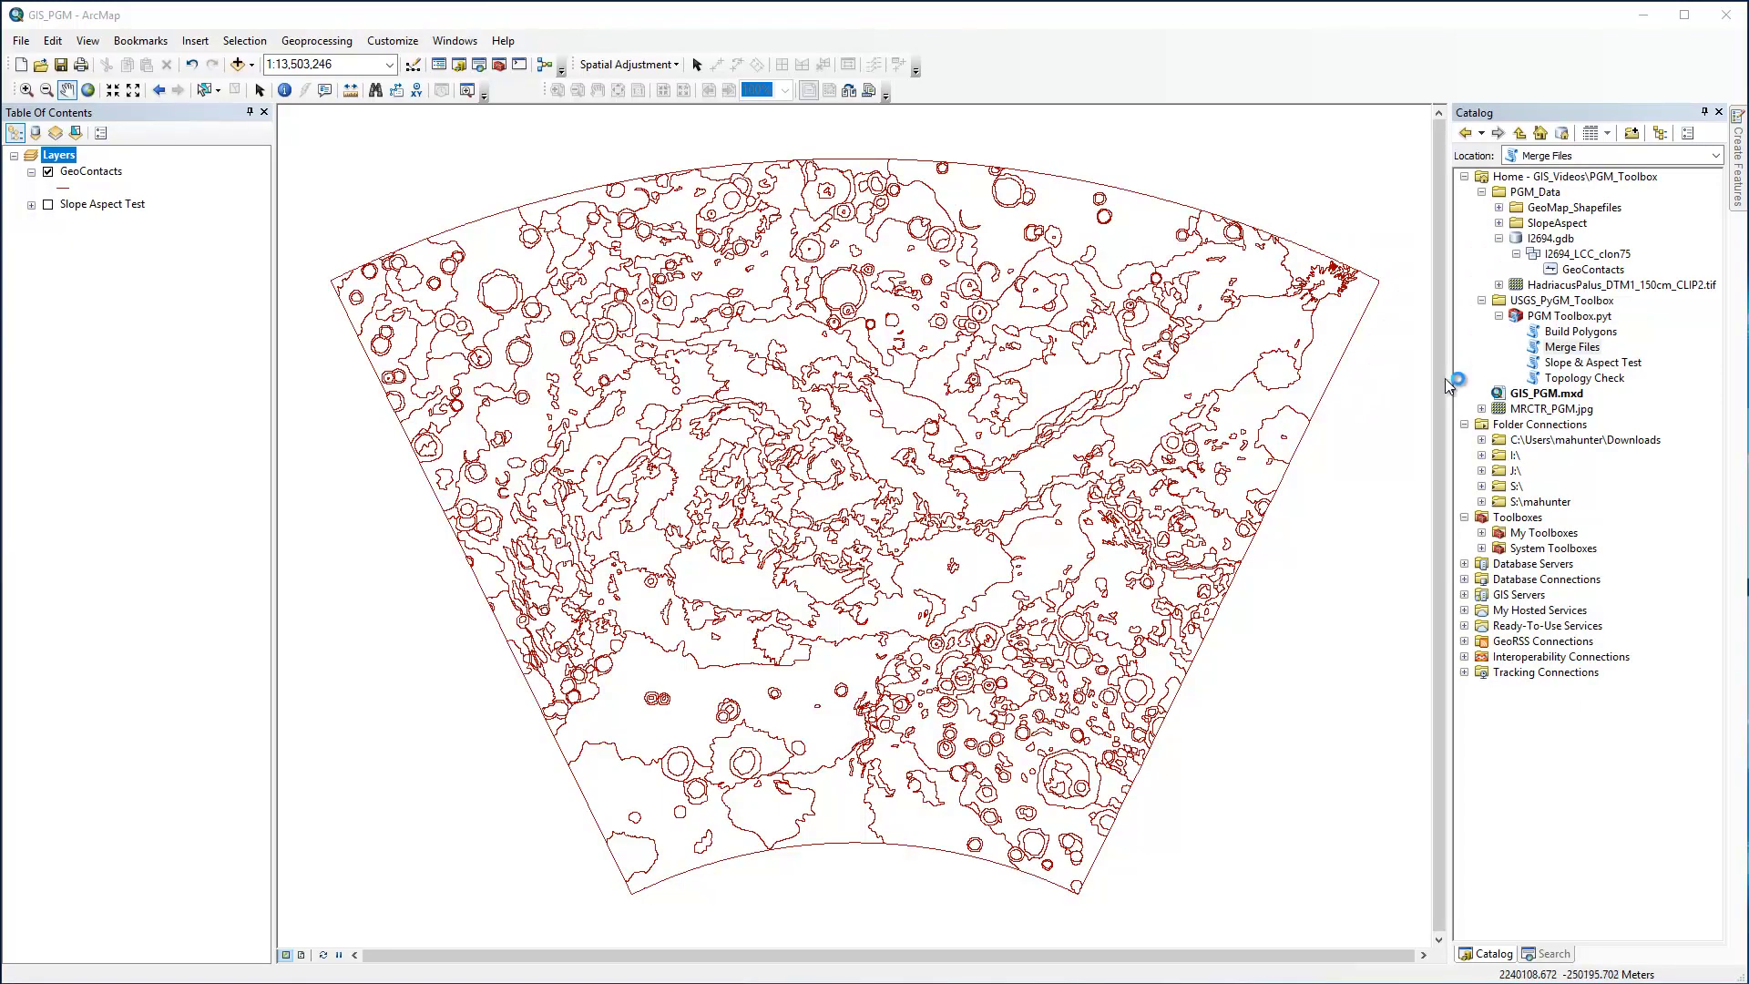
# Step: Open the Merge Files tool with its help panel showing
pyautogui.doubleClick(1559, 350)
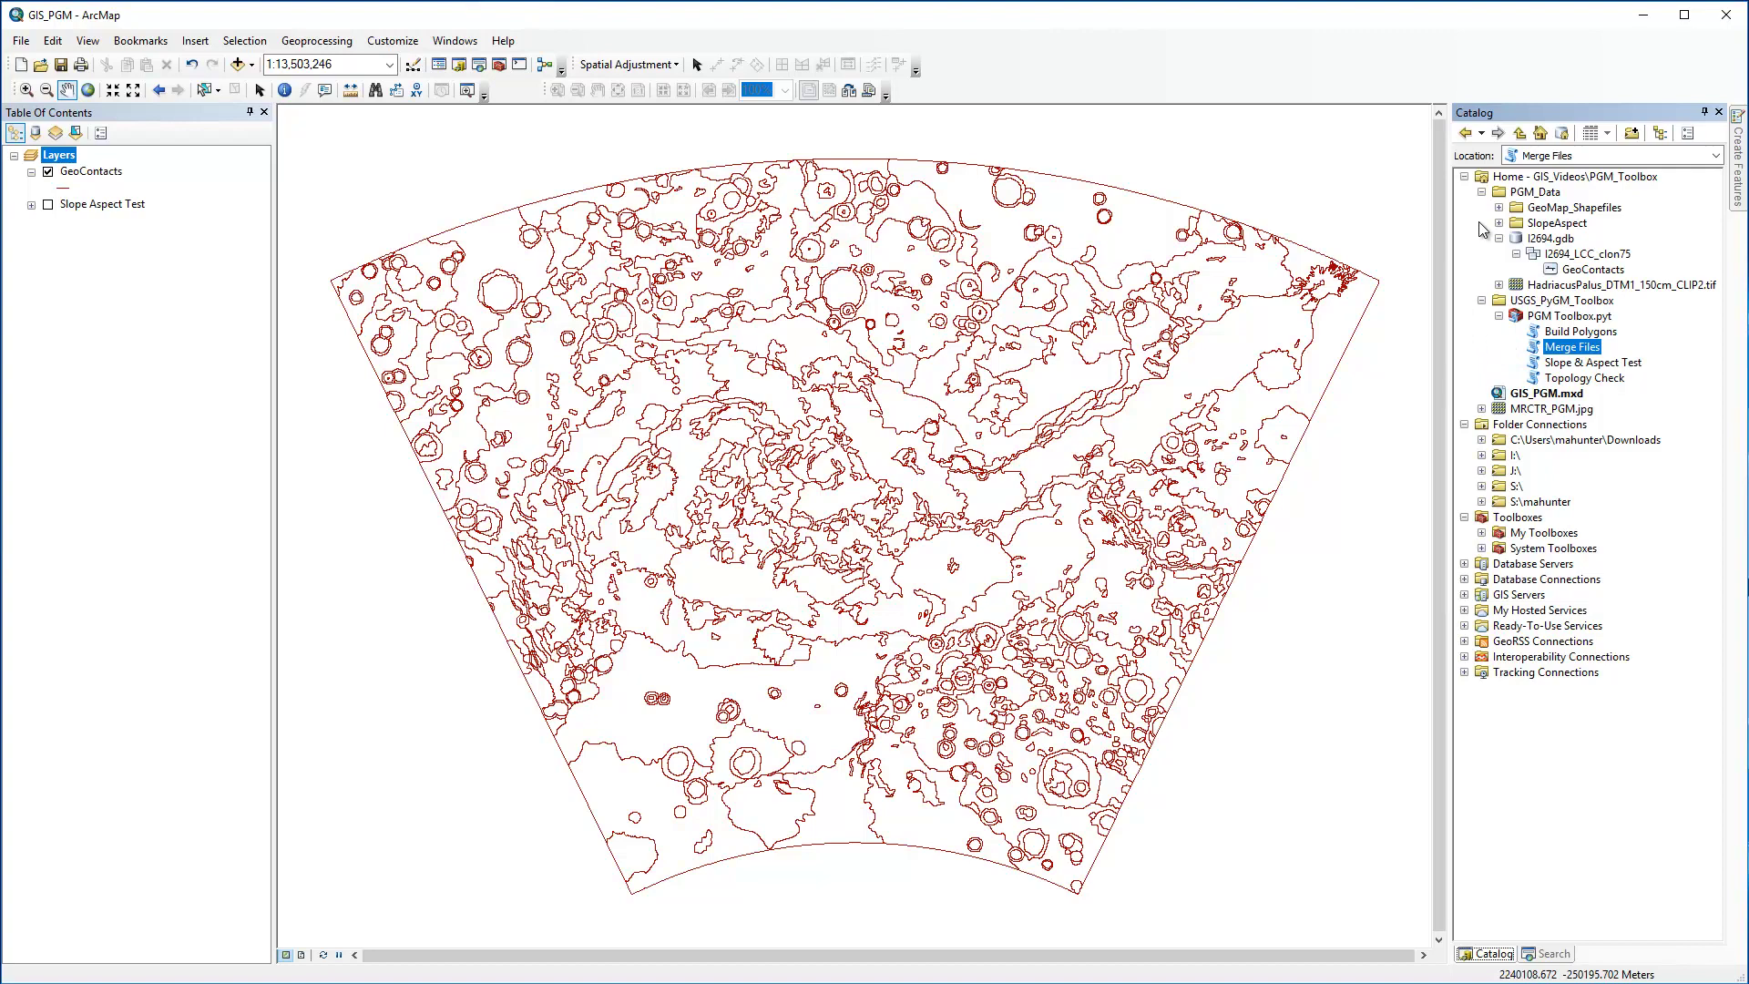
pyautogui.click(1498, 208)
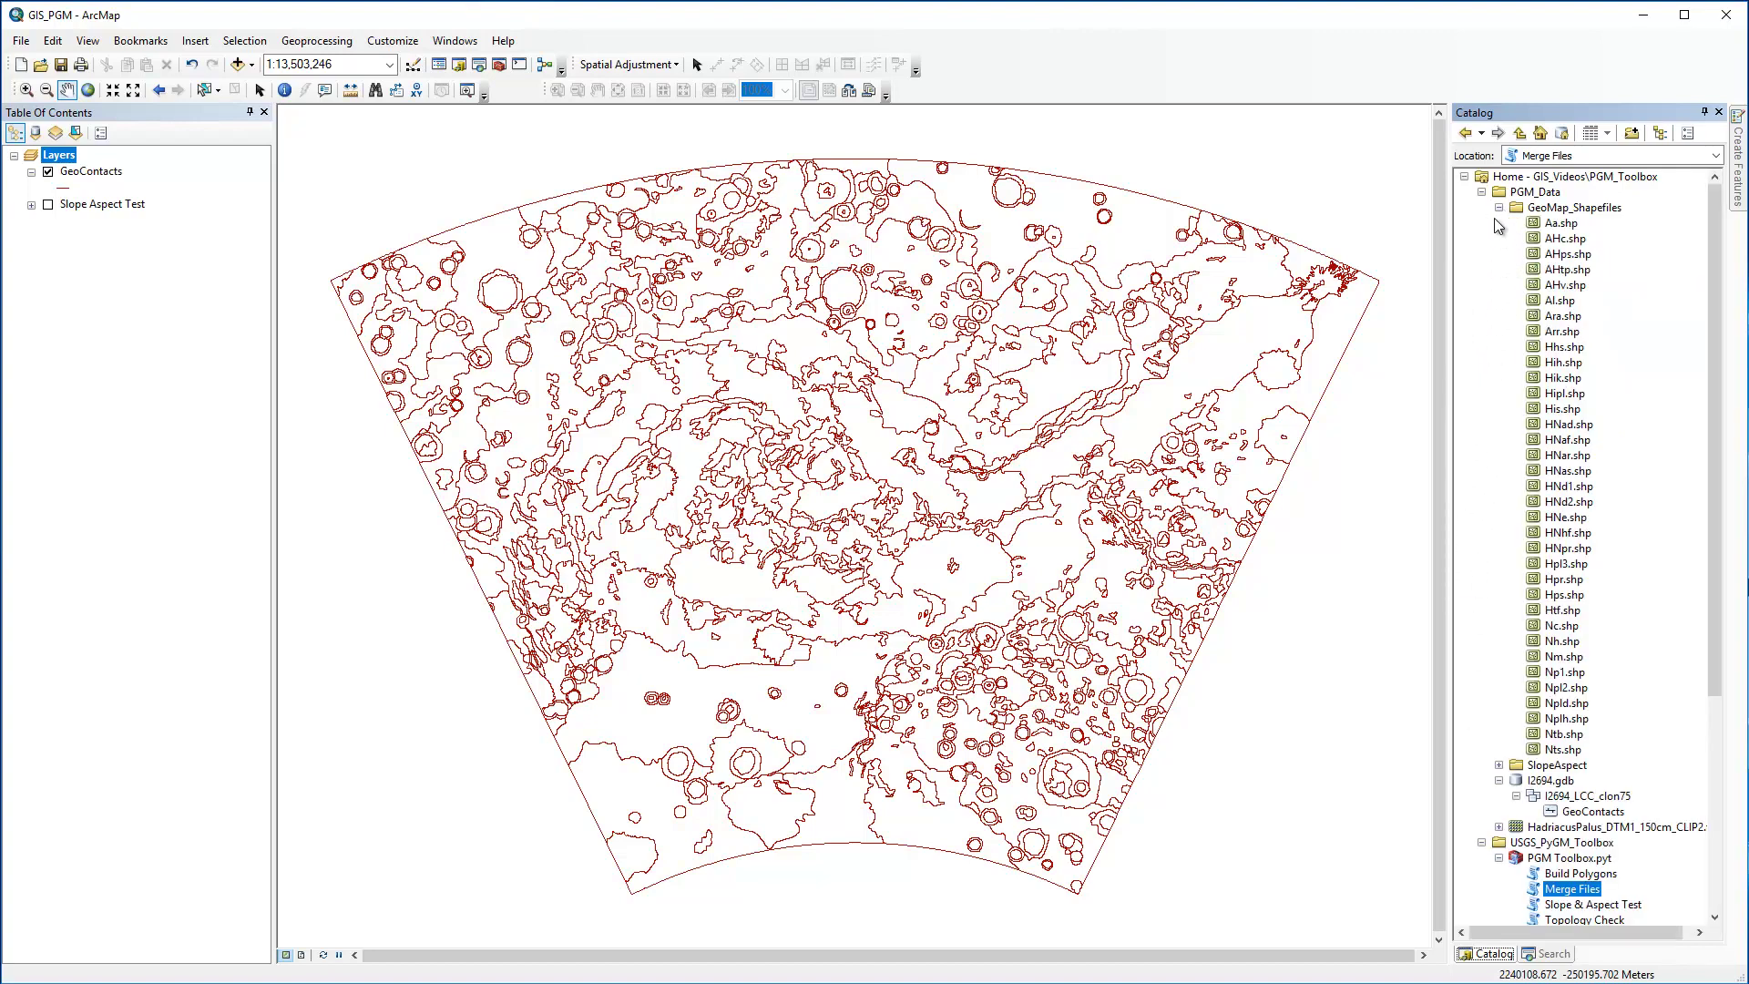
pyautogui.click(1498, 208)
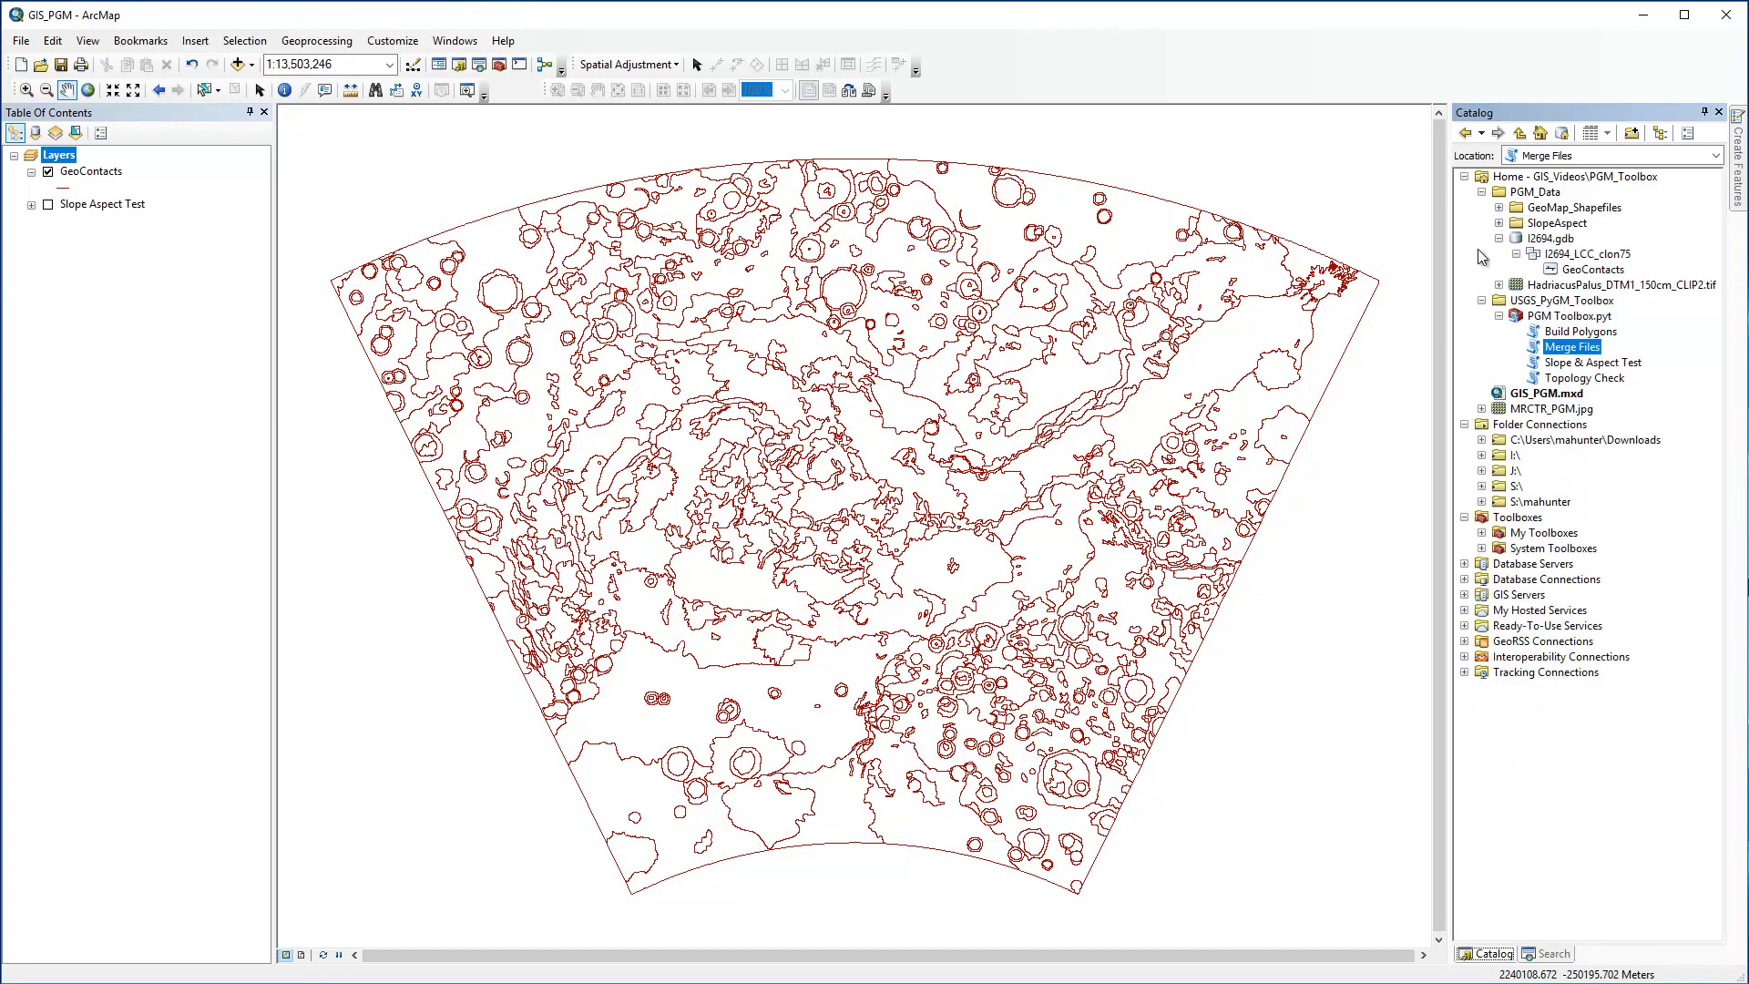
pyautogui.doubleClick(1572, 349)
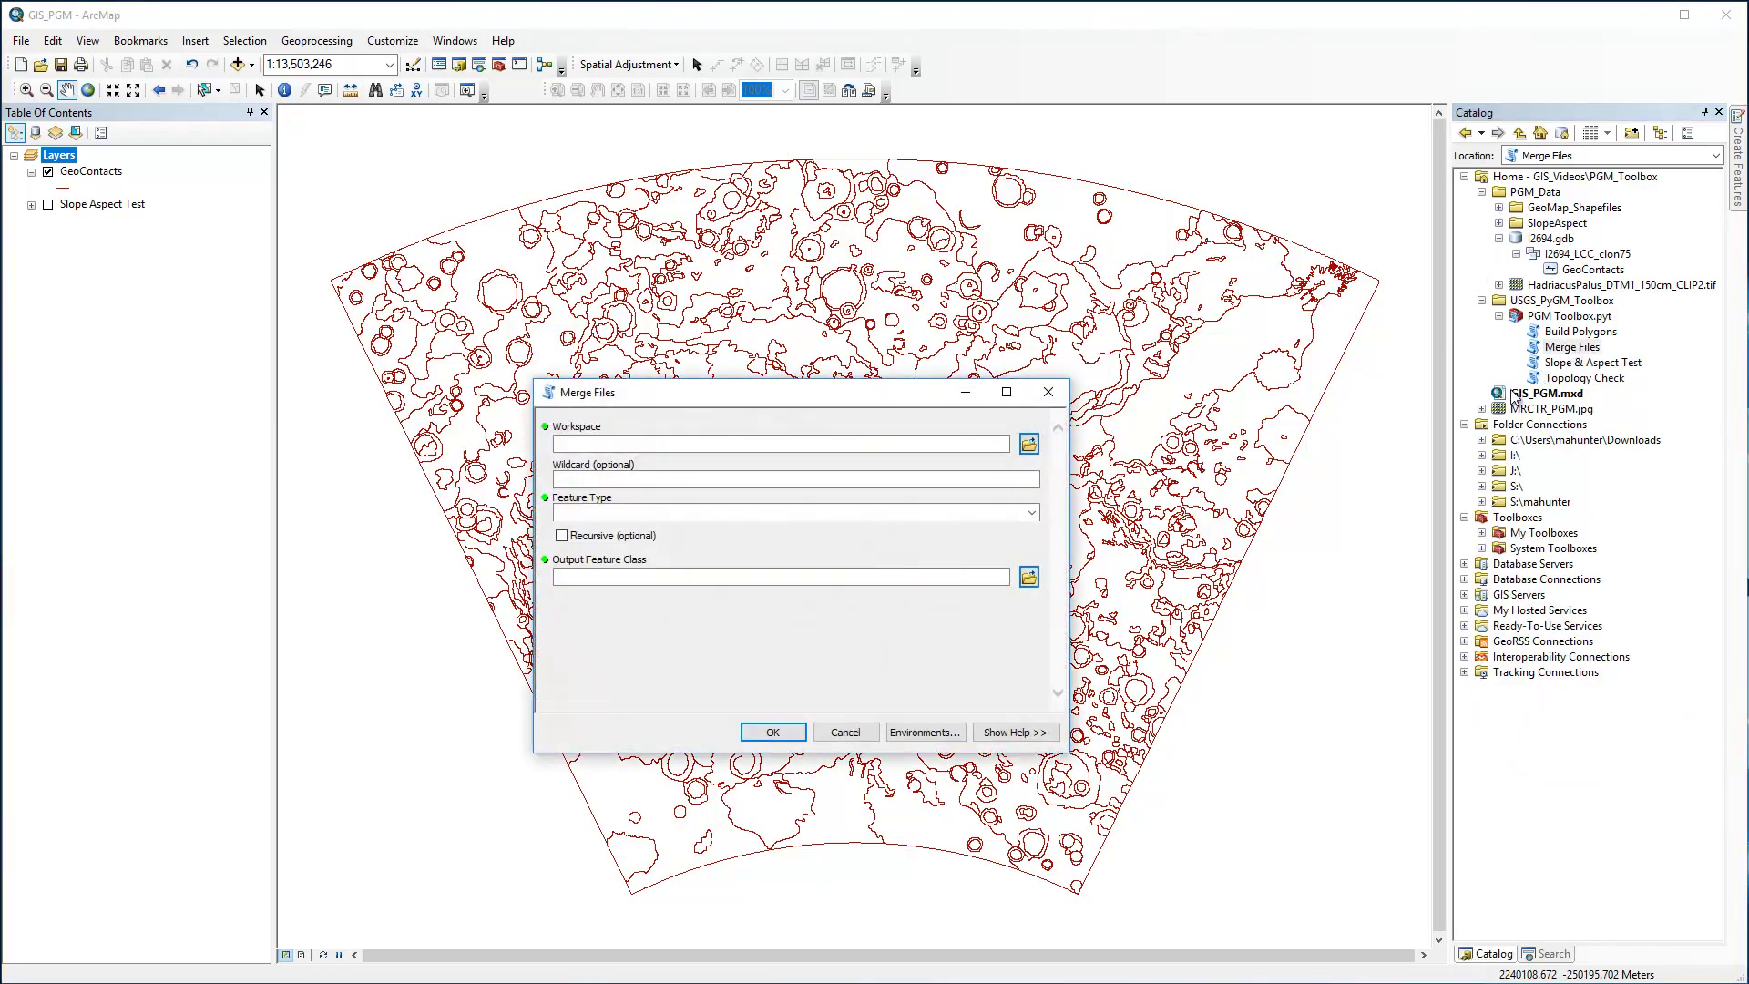
pyautogui.click(1017, 732)
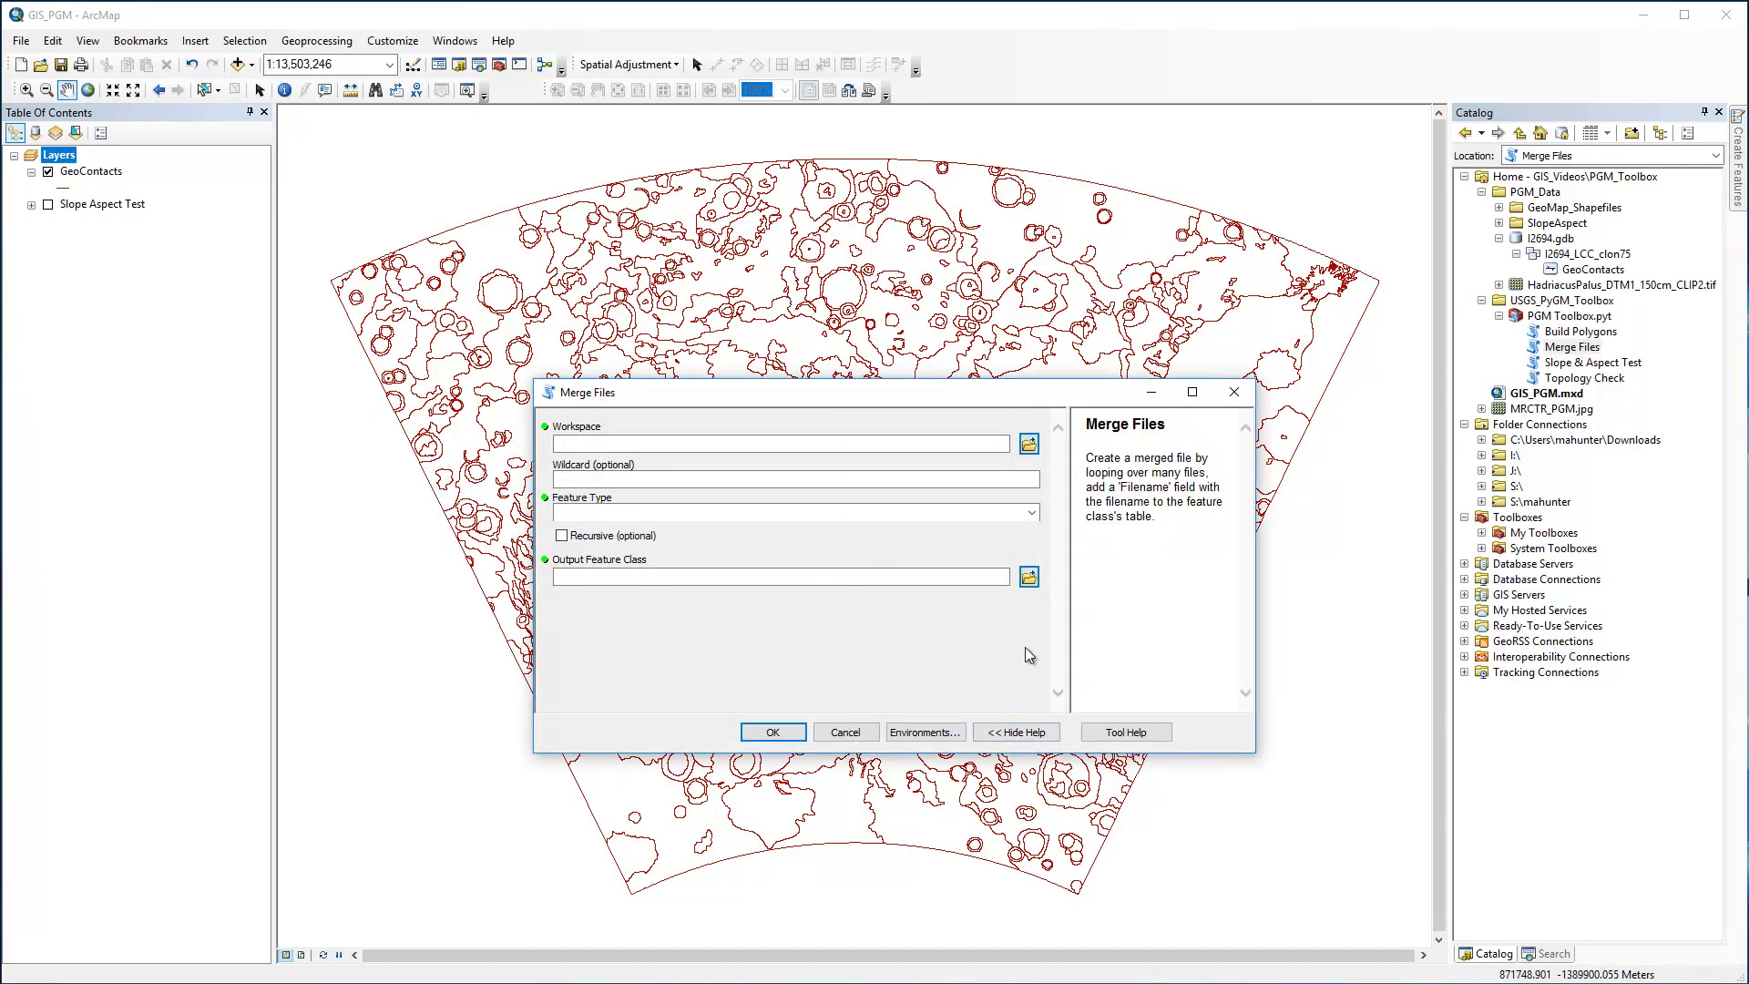
# Step: Set the workspace to GeoMap_Shapefiles with a *.shp wildcard
pyautogui.click(1028, 443)
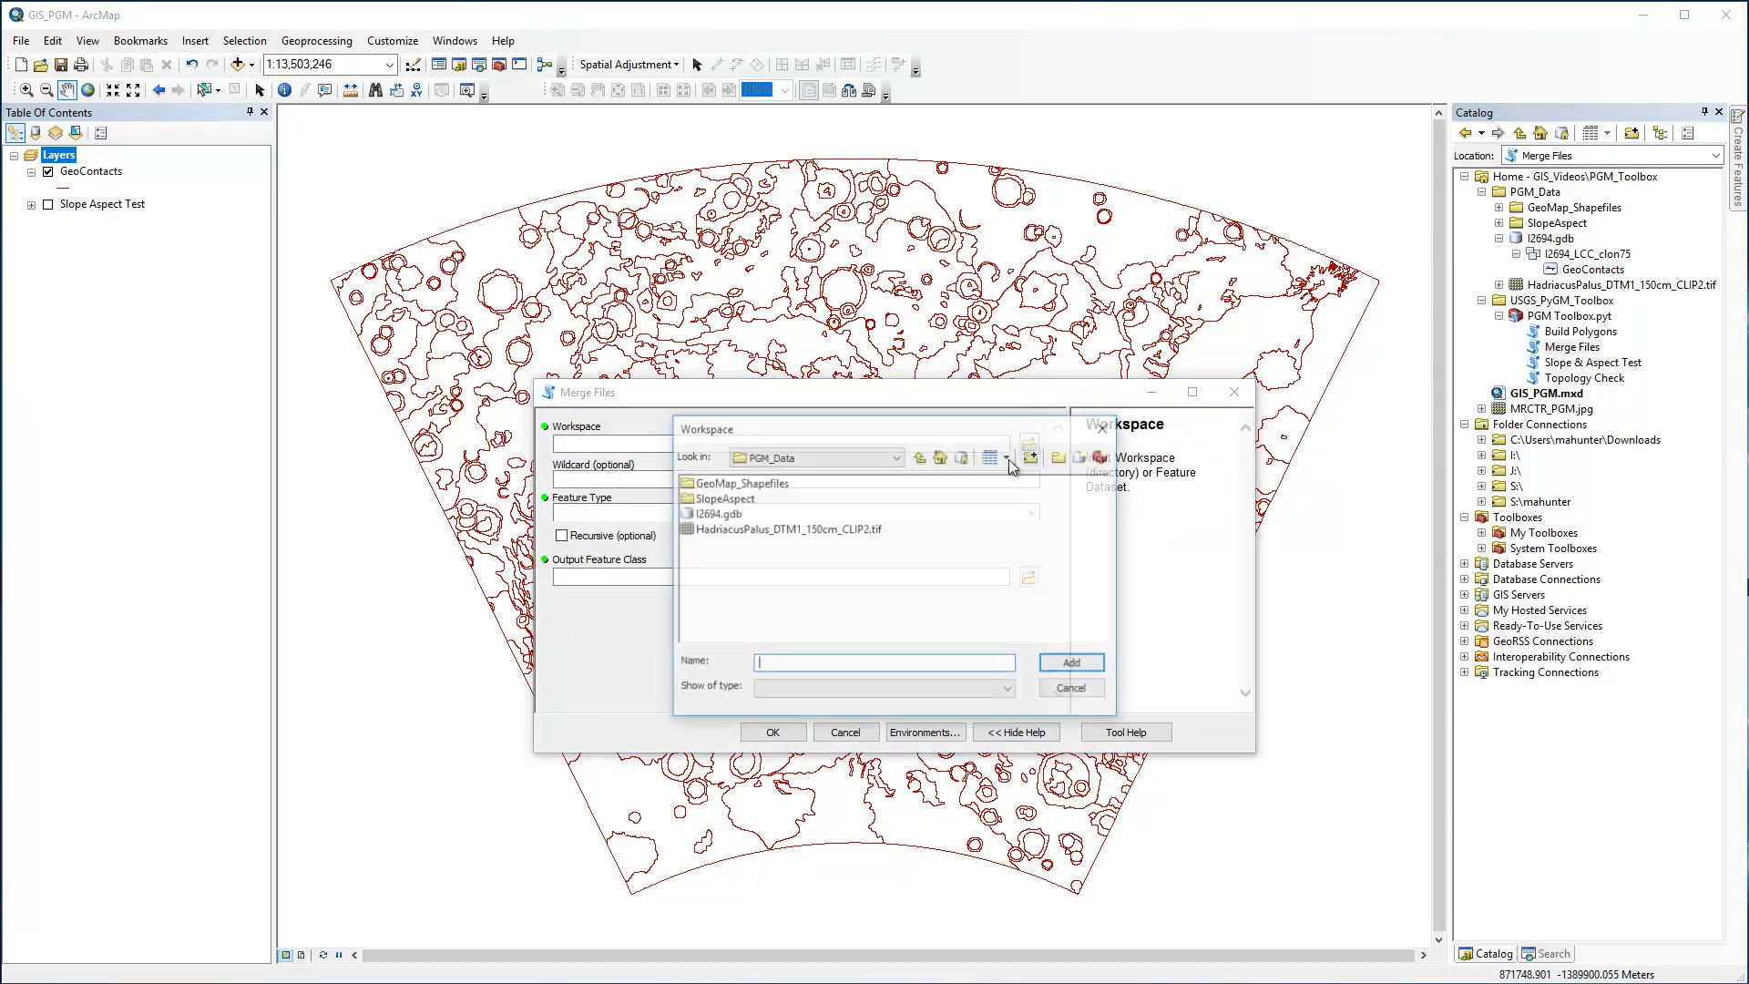
pyautogui.click(739, 483)
pyautogui.click(1071, 664)
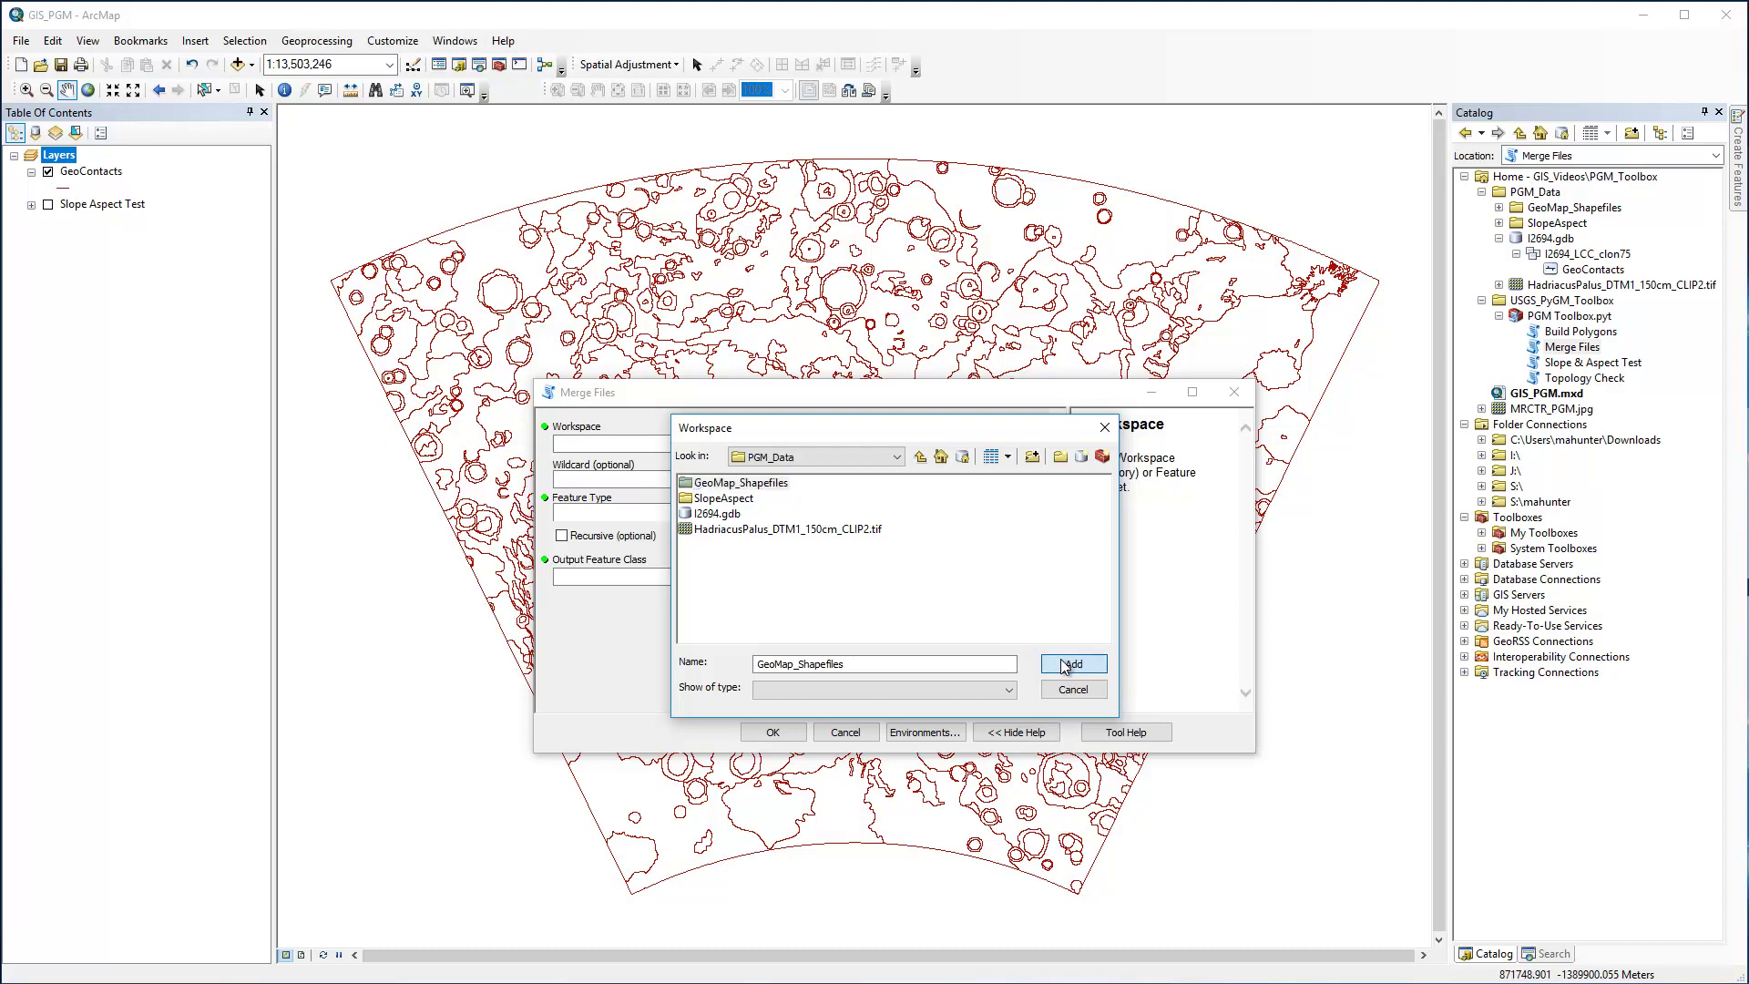
pyautogui.click(940, 480)
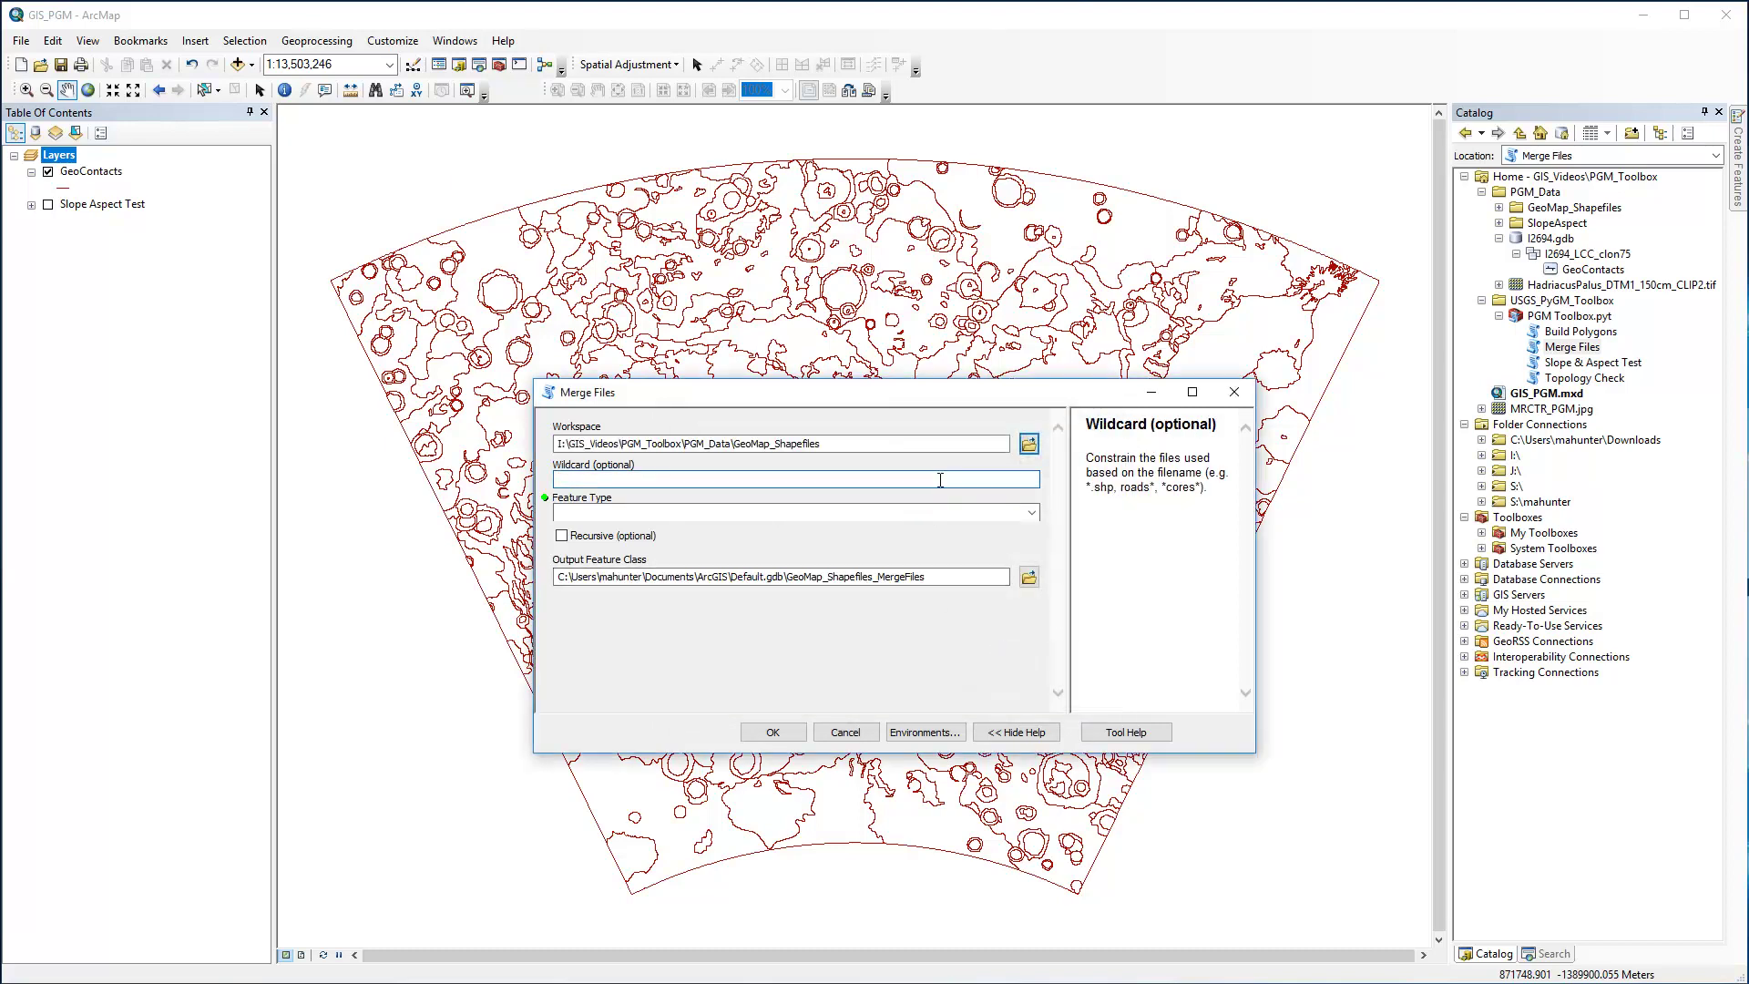
pyautogui.write('*.shp')
# Step: Limit the merge to POLYGON features, name the output GeoUnits_v1, and run it
pyautogui.click(1035, 515)
pyautogui.click(1026, 530)
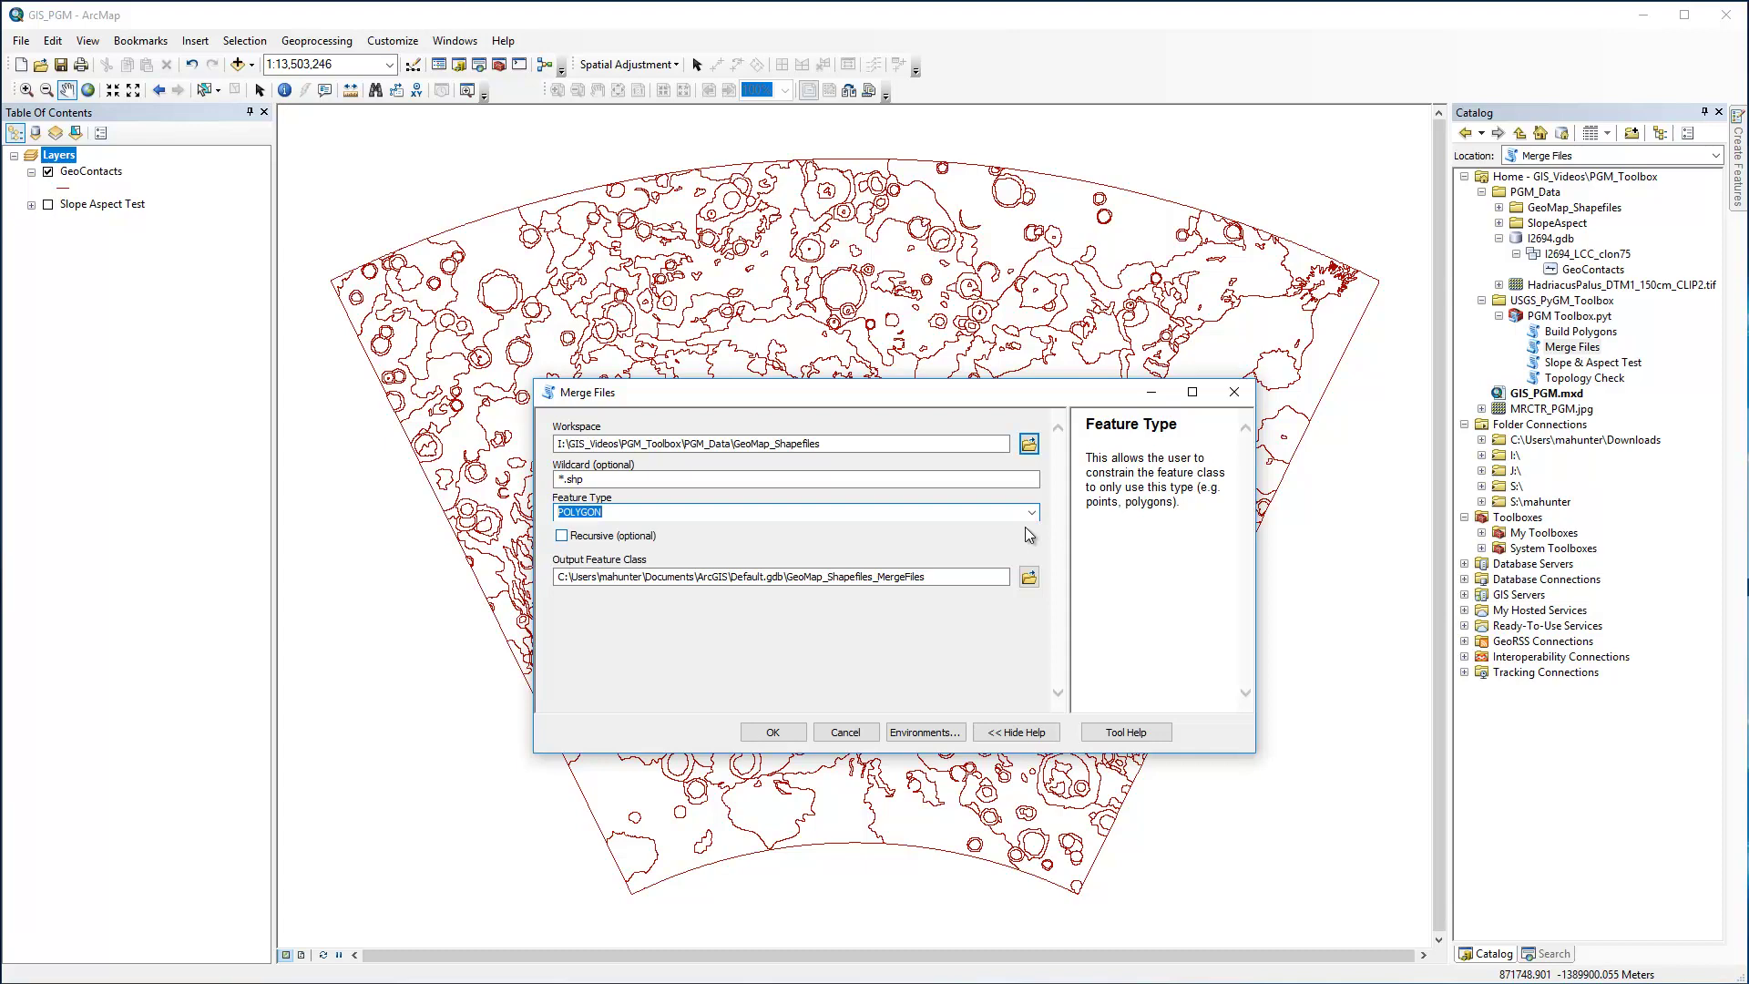
pyautogui.click(1020, 536)
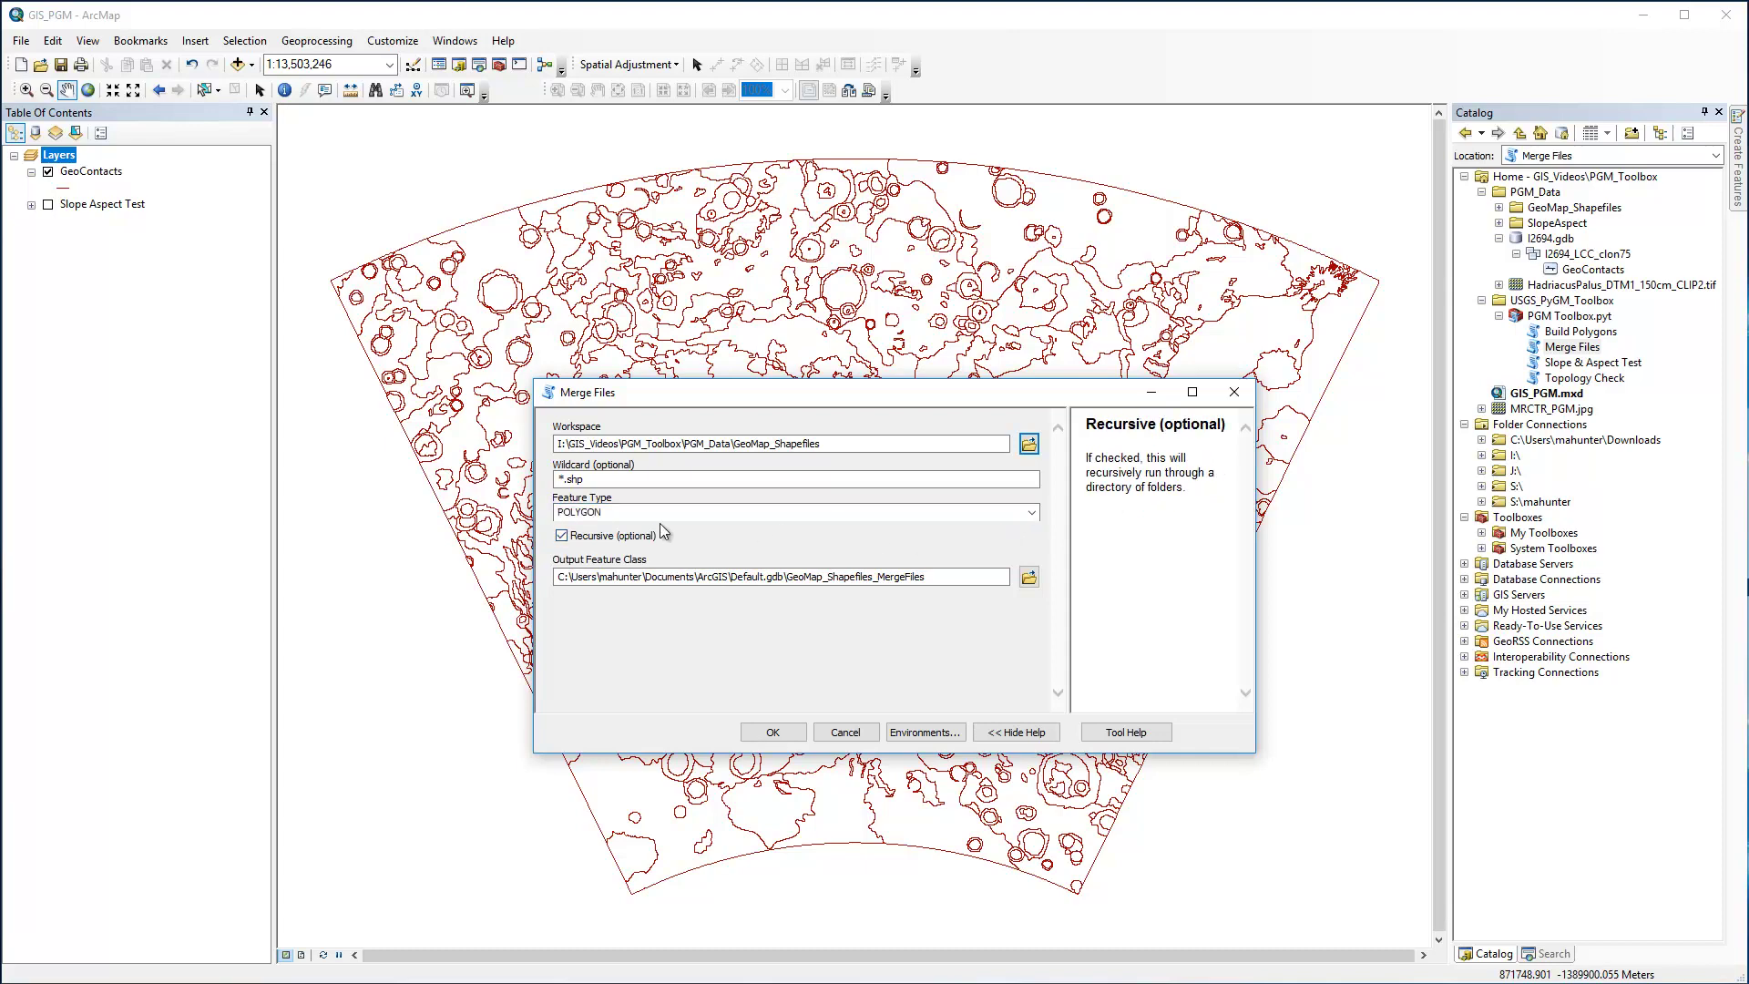
pyautogui.click(562, 535)
pyautogui.click(1030, 580)
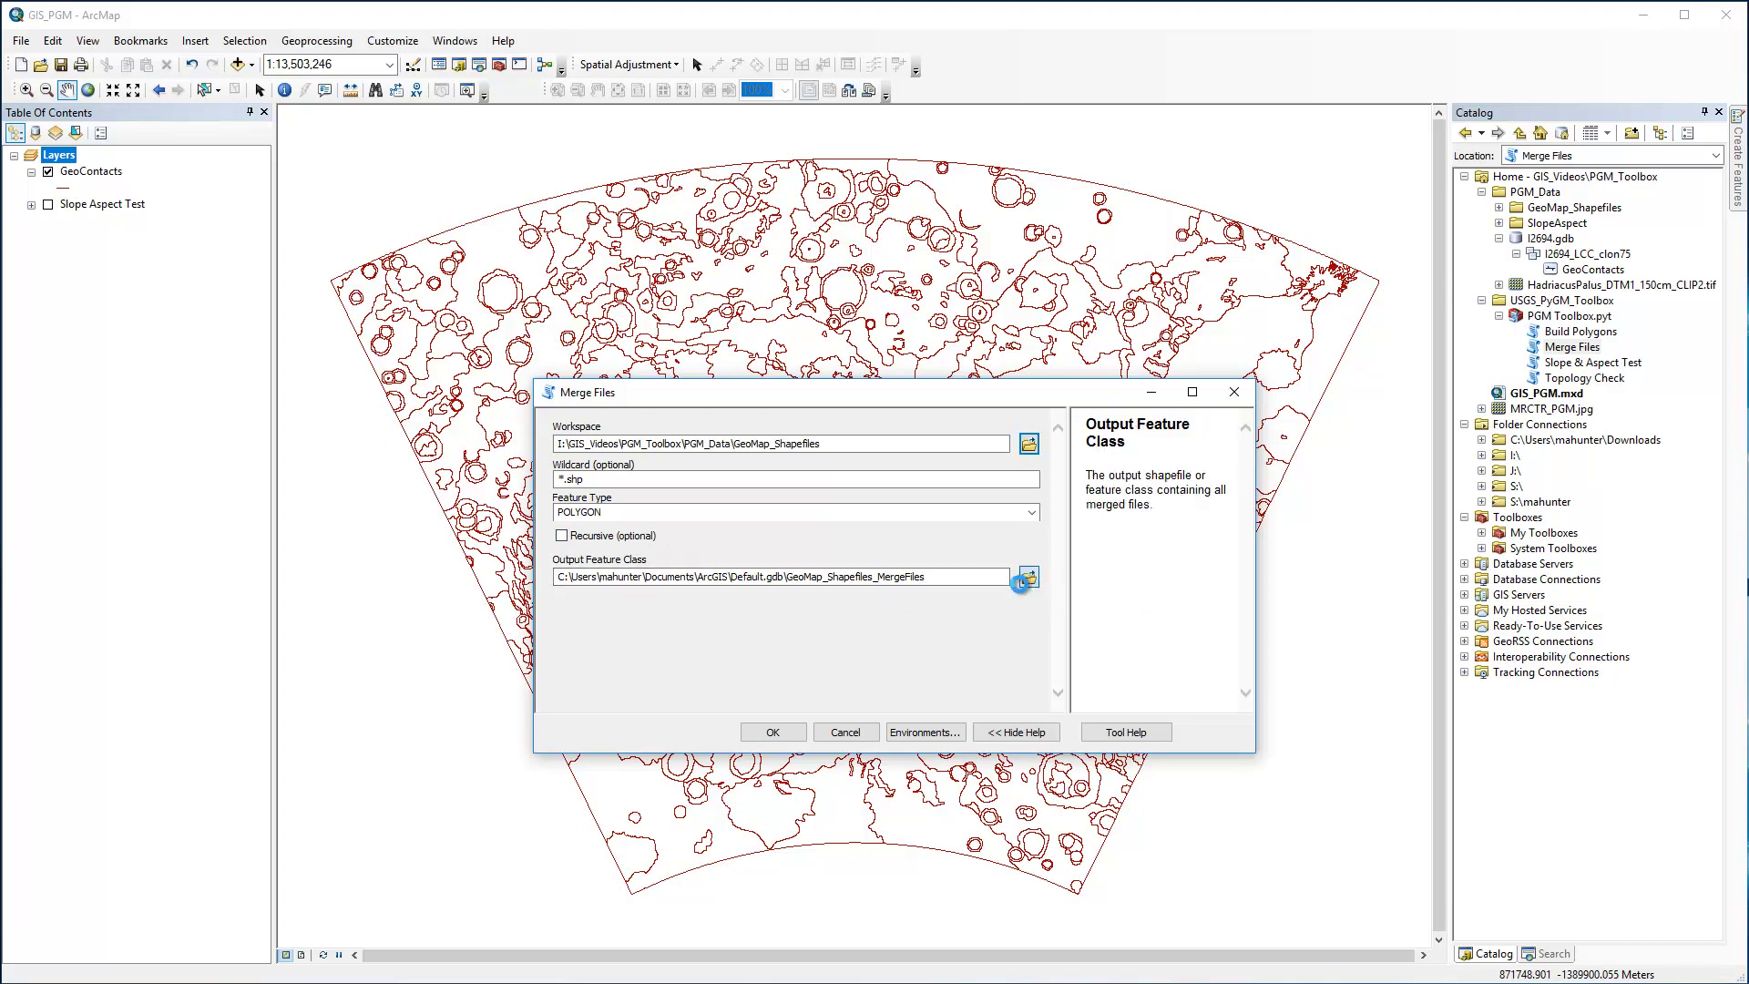
pyautogui.write('Geo')
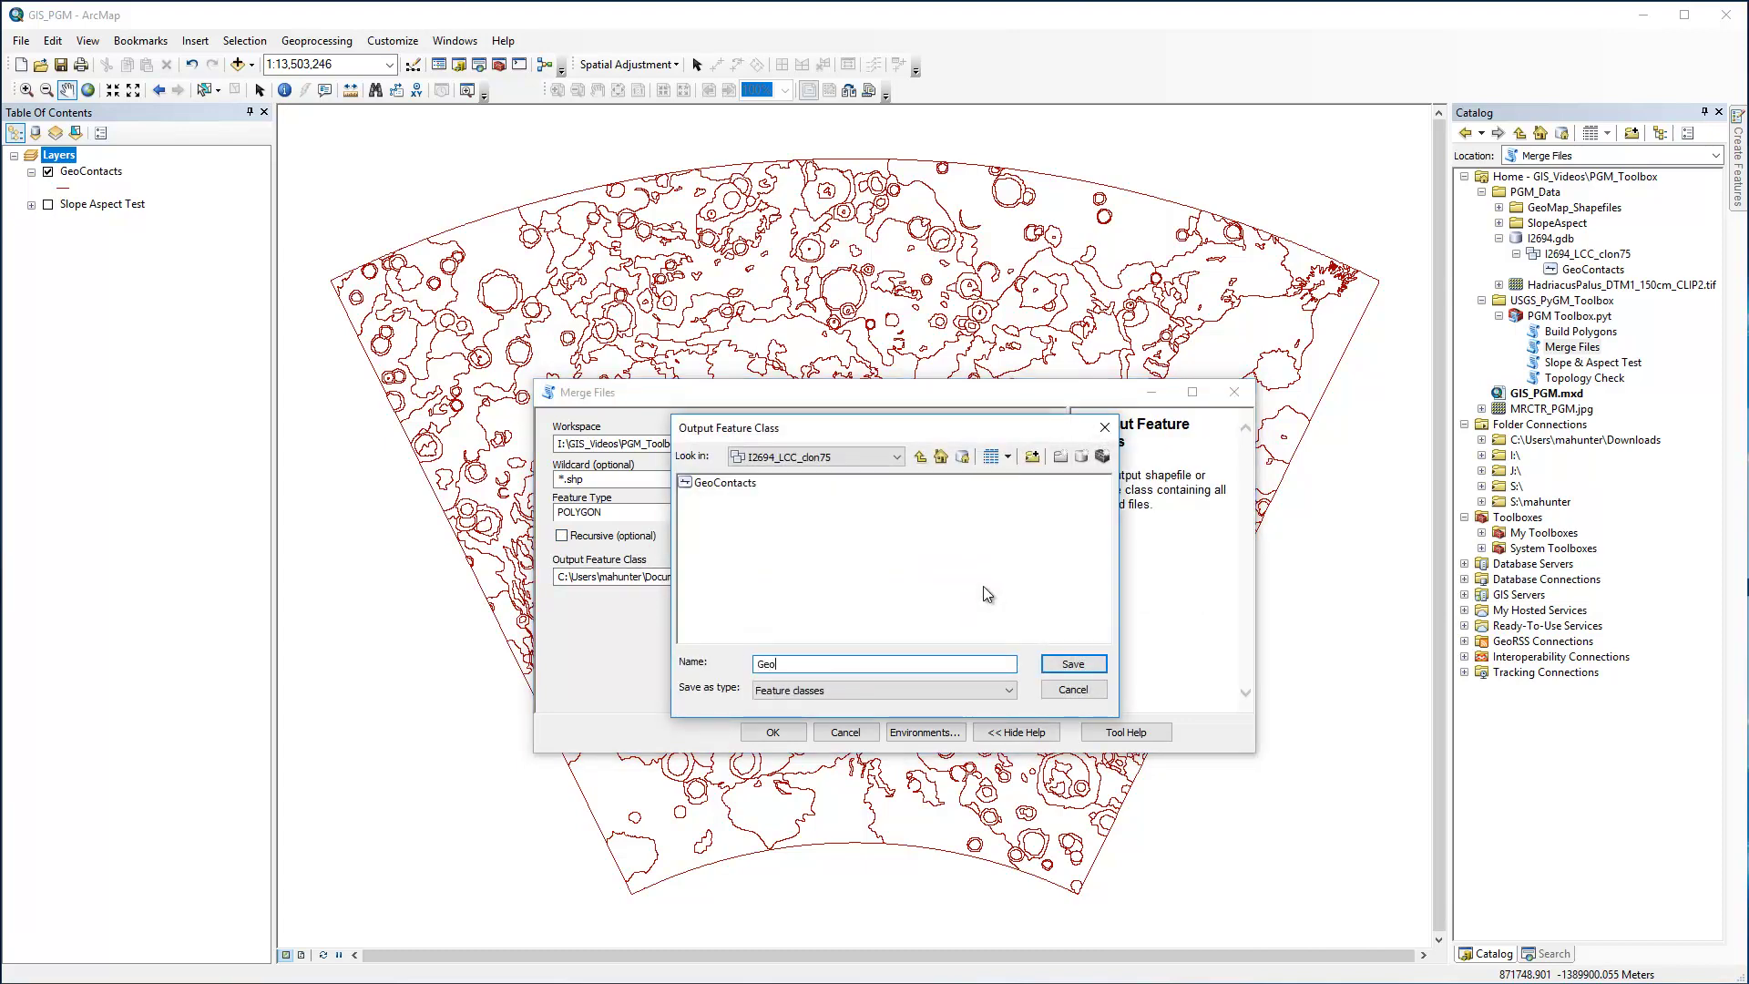
pyautogui.write('Units_v1')
pyautogui.press('Return')
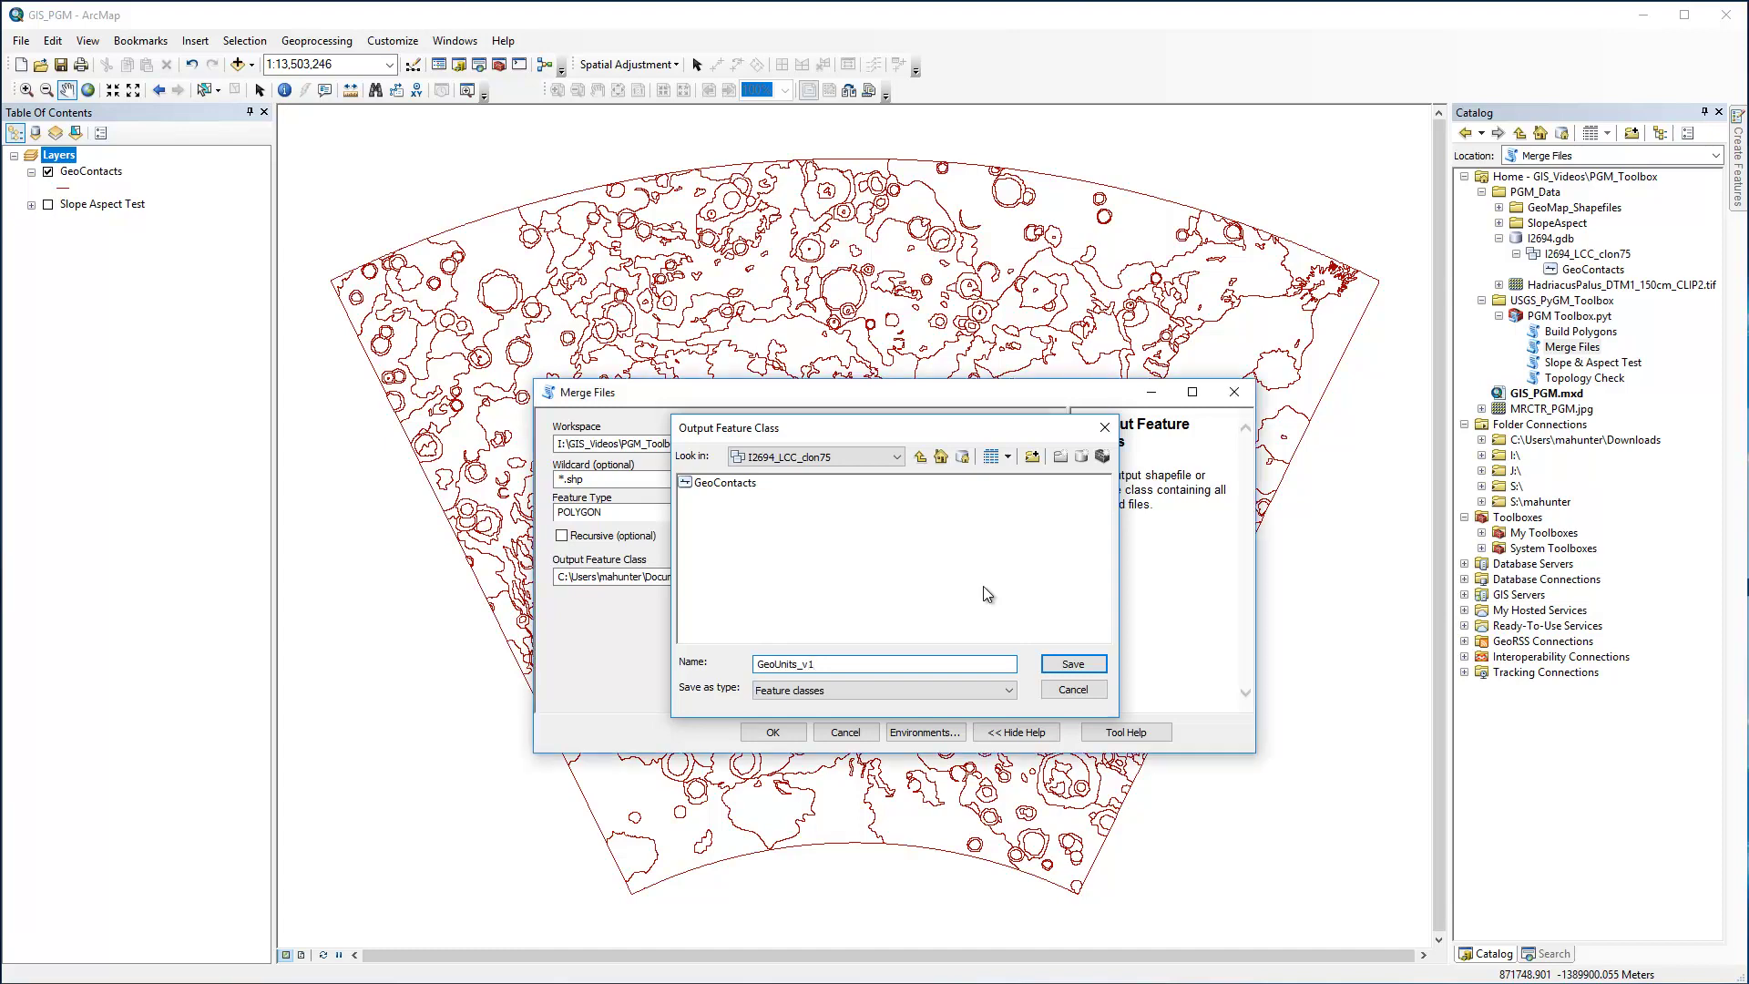
pyautogui.click(761, 732)
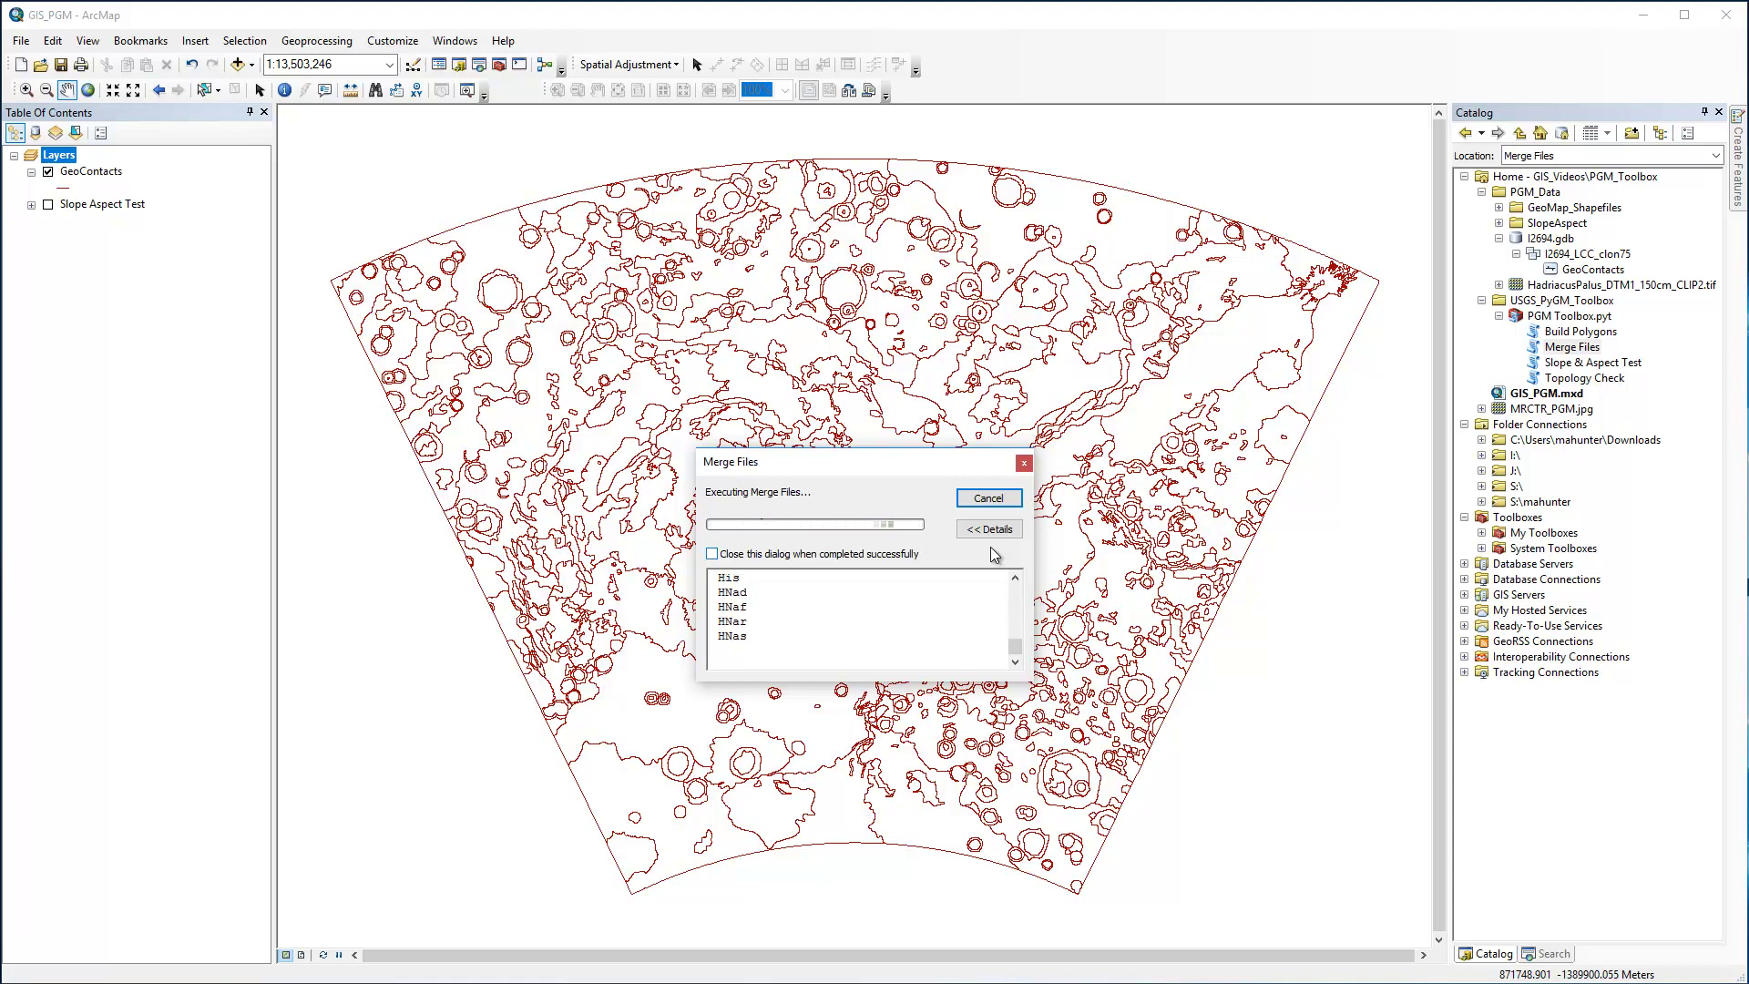
# Step: Have the progress window close automatically once the GeoUnits_v1 merge completes
pyautogui.press('space')
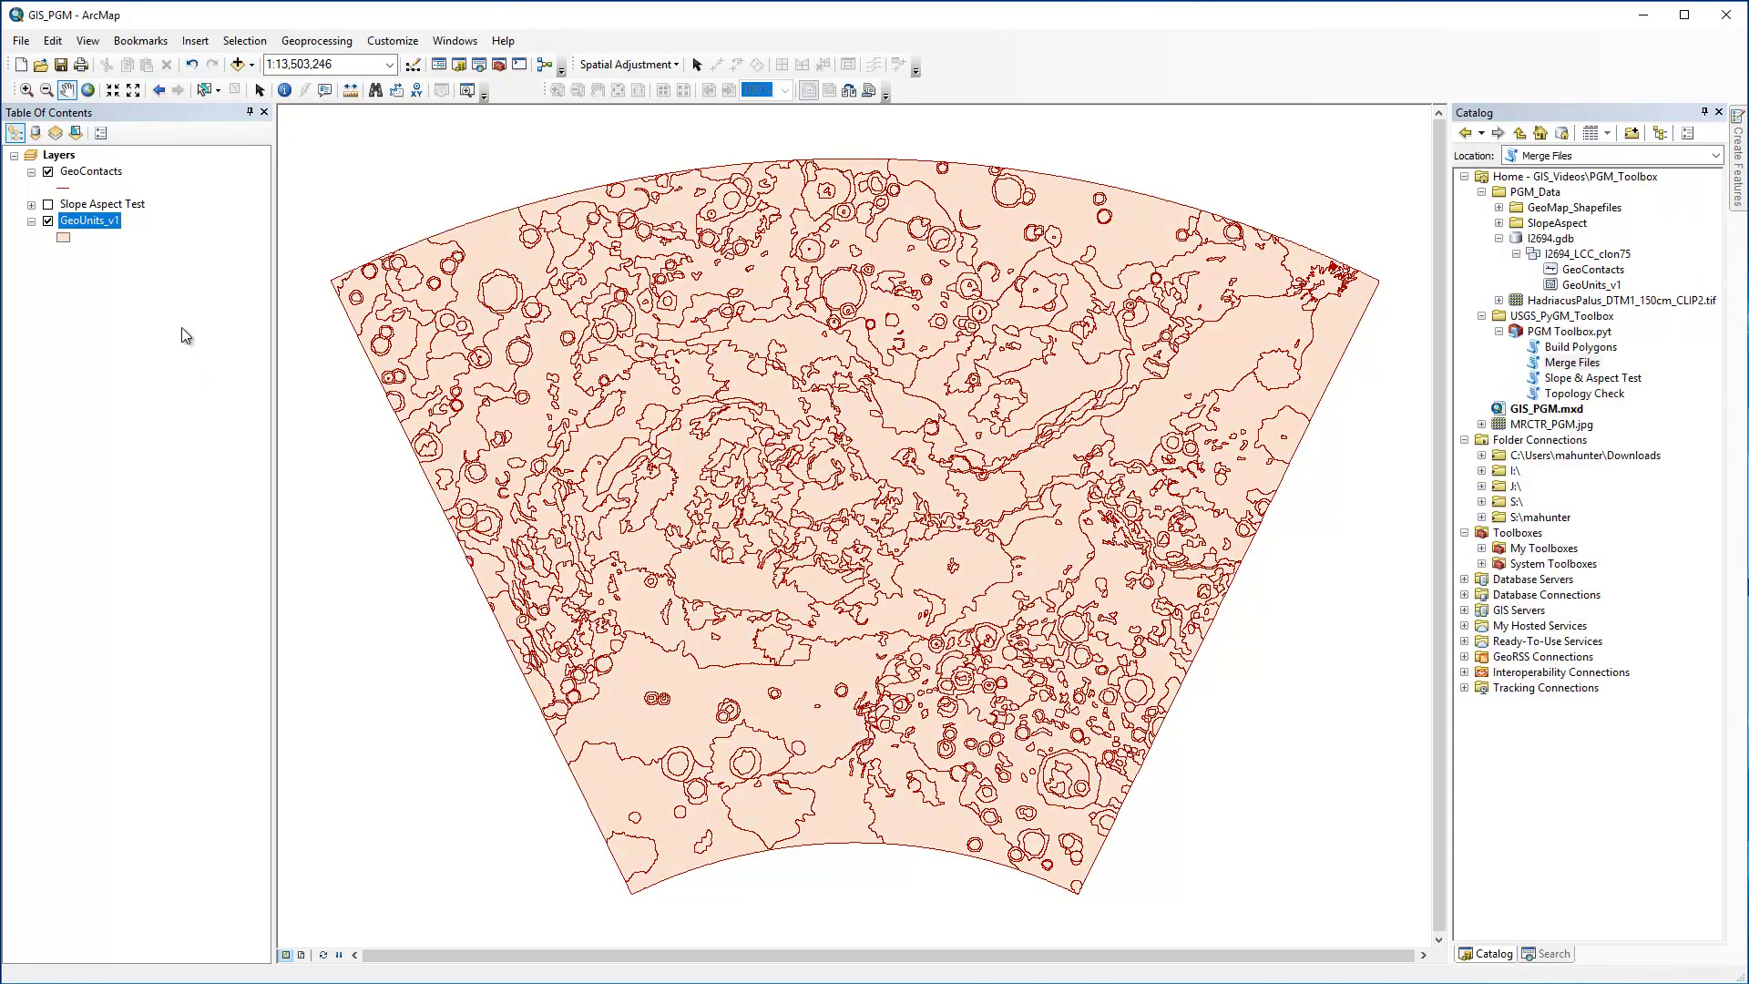
# Step: Inspect the Filename column in the GeoUnits_v1 attribute table, then close the table
pyautogui.rightClick(108, 221)
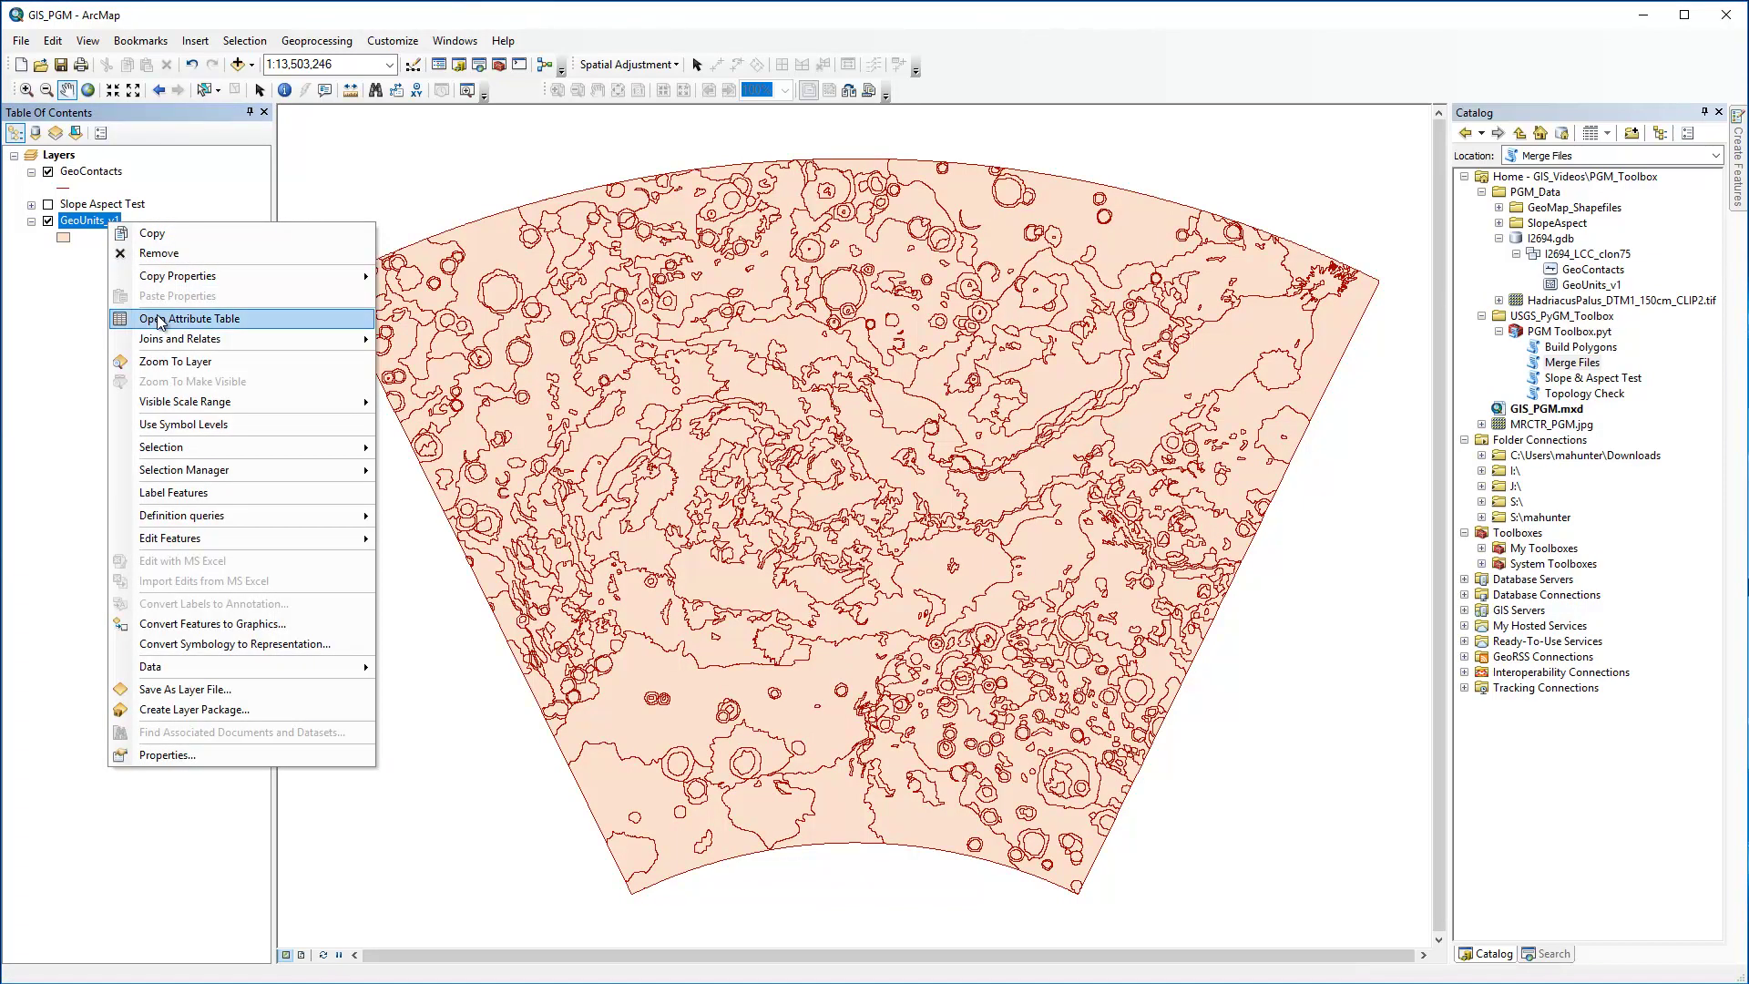
pyautogui.click(157, 316)
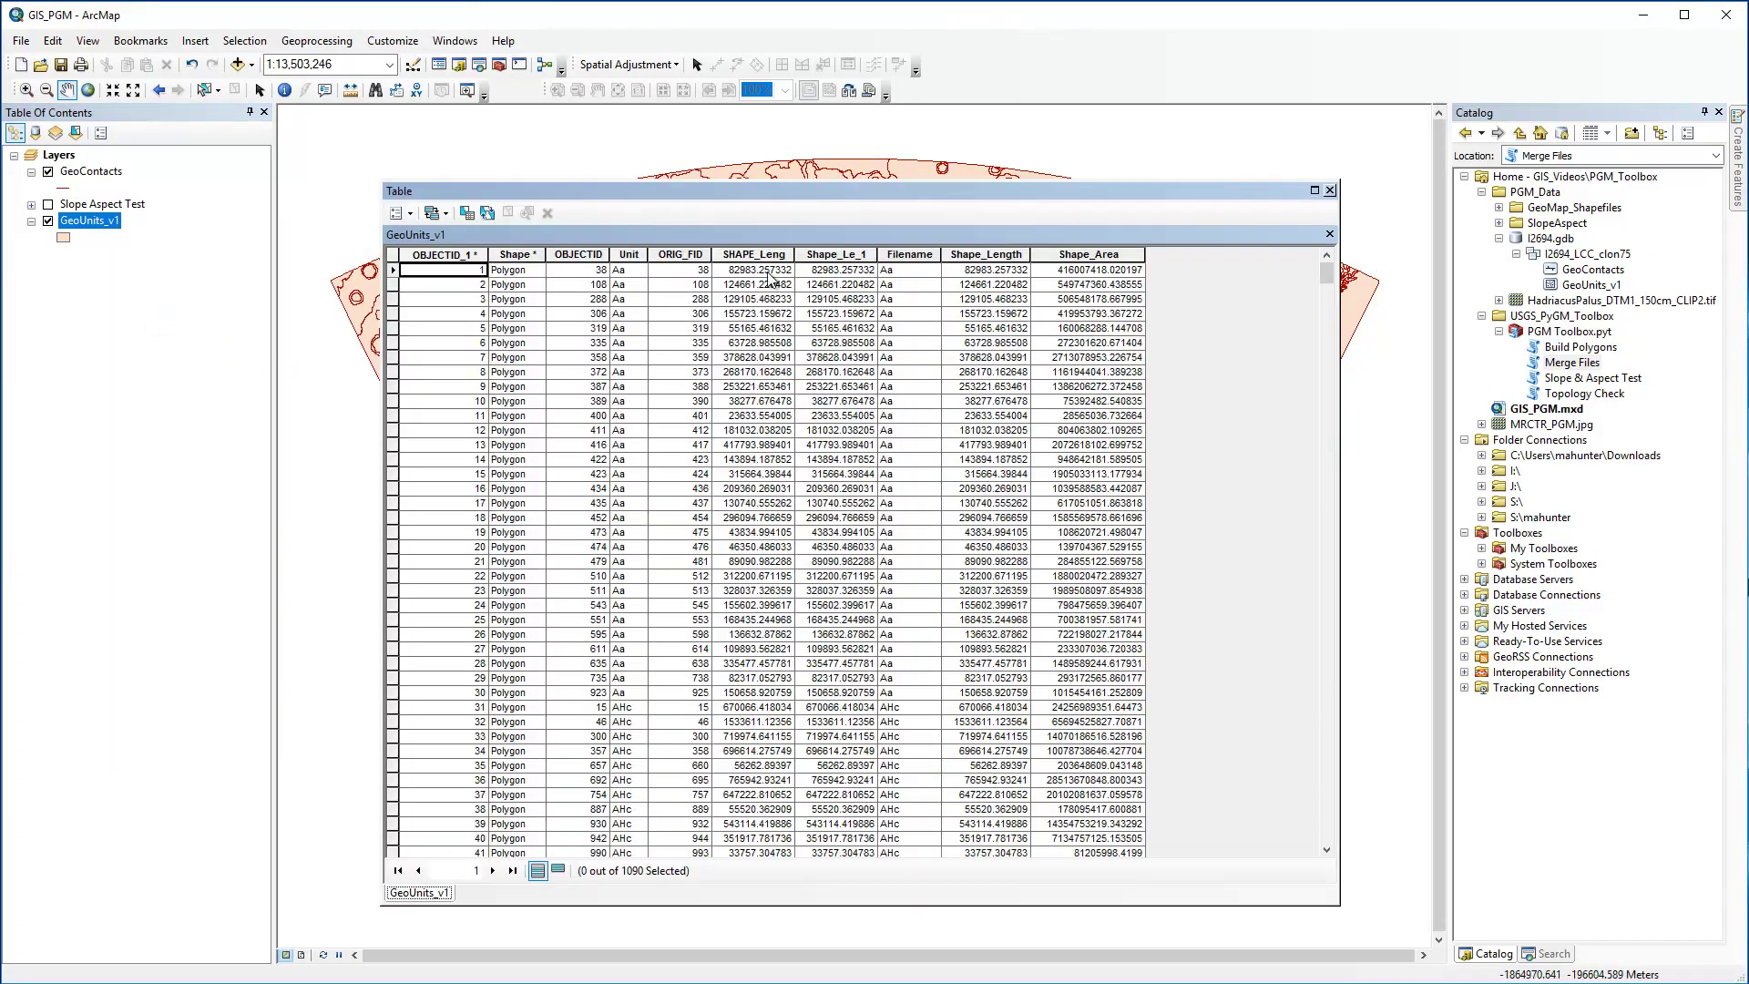
pyautogui.click(922, 254)
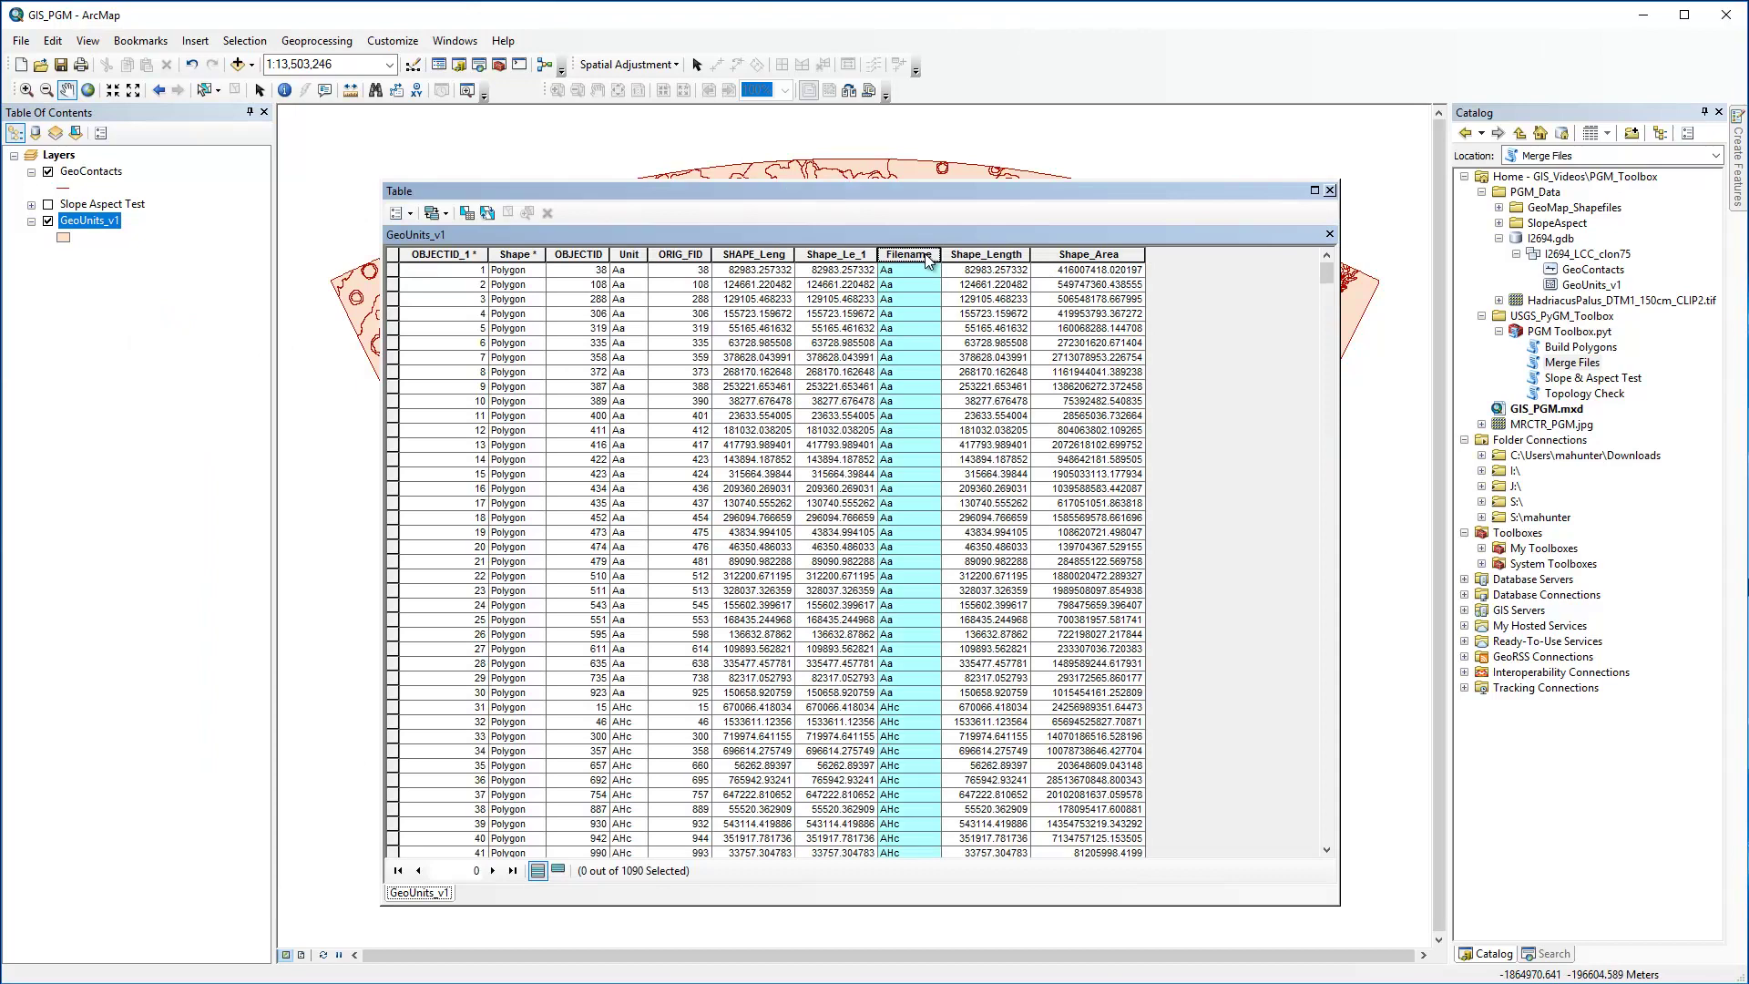
pyautogui.click(1330, 191)
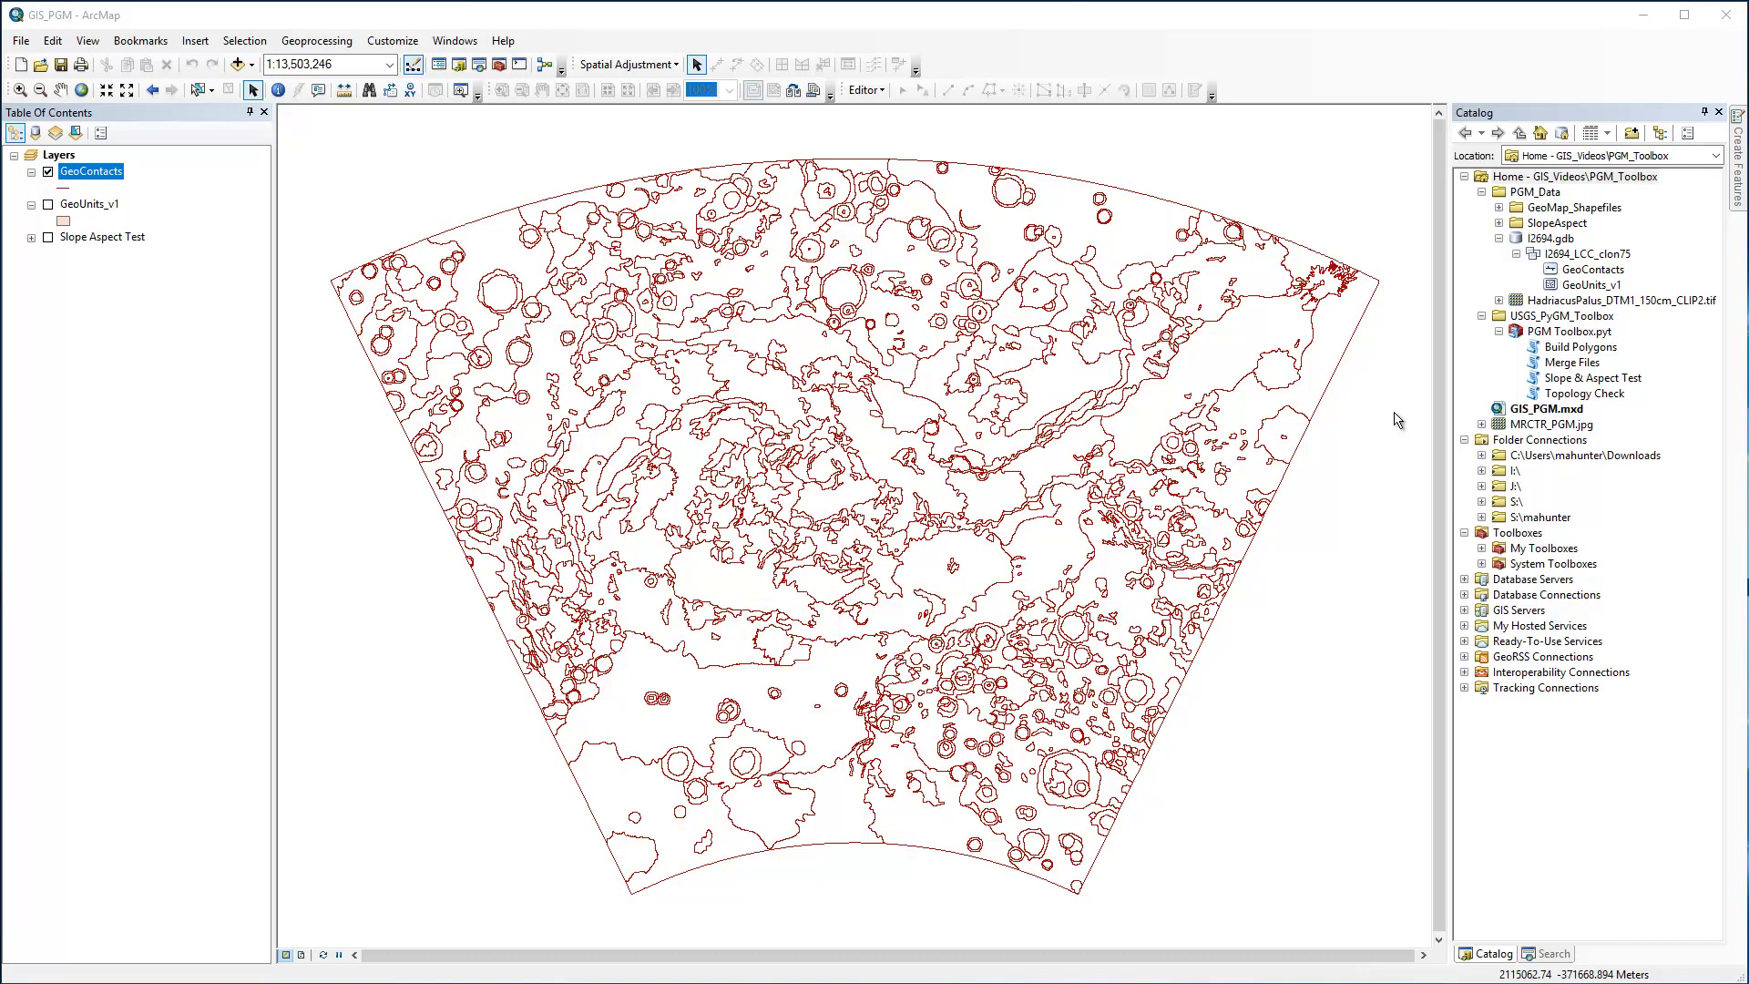
# Step: Run Topology Check with GeoContacts as the input feature class
pyautogui.doubleClick(1584, 393)
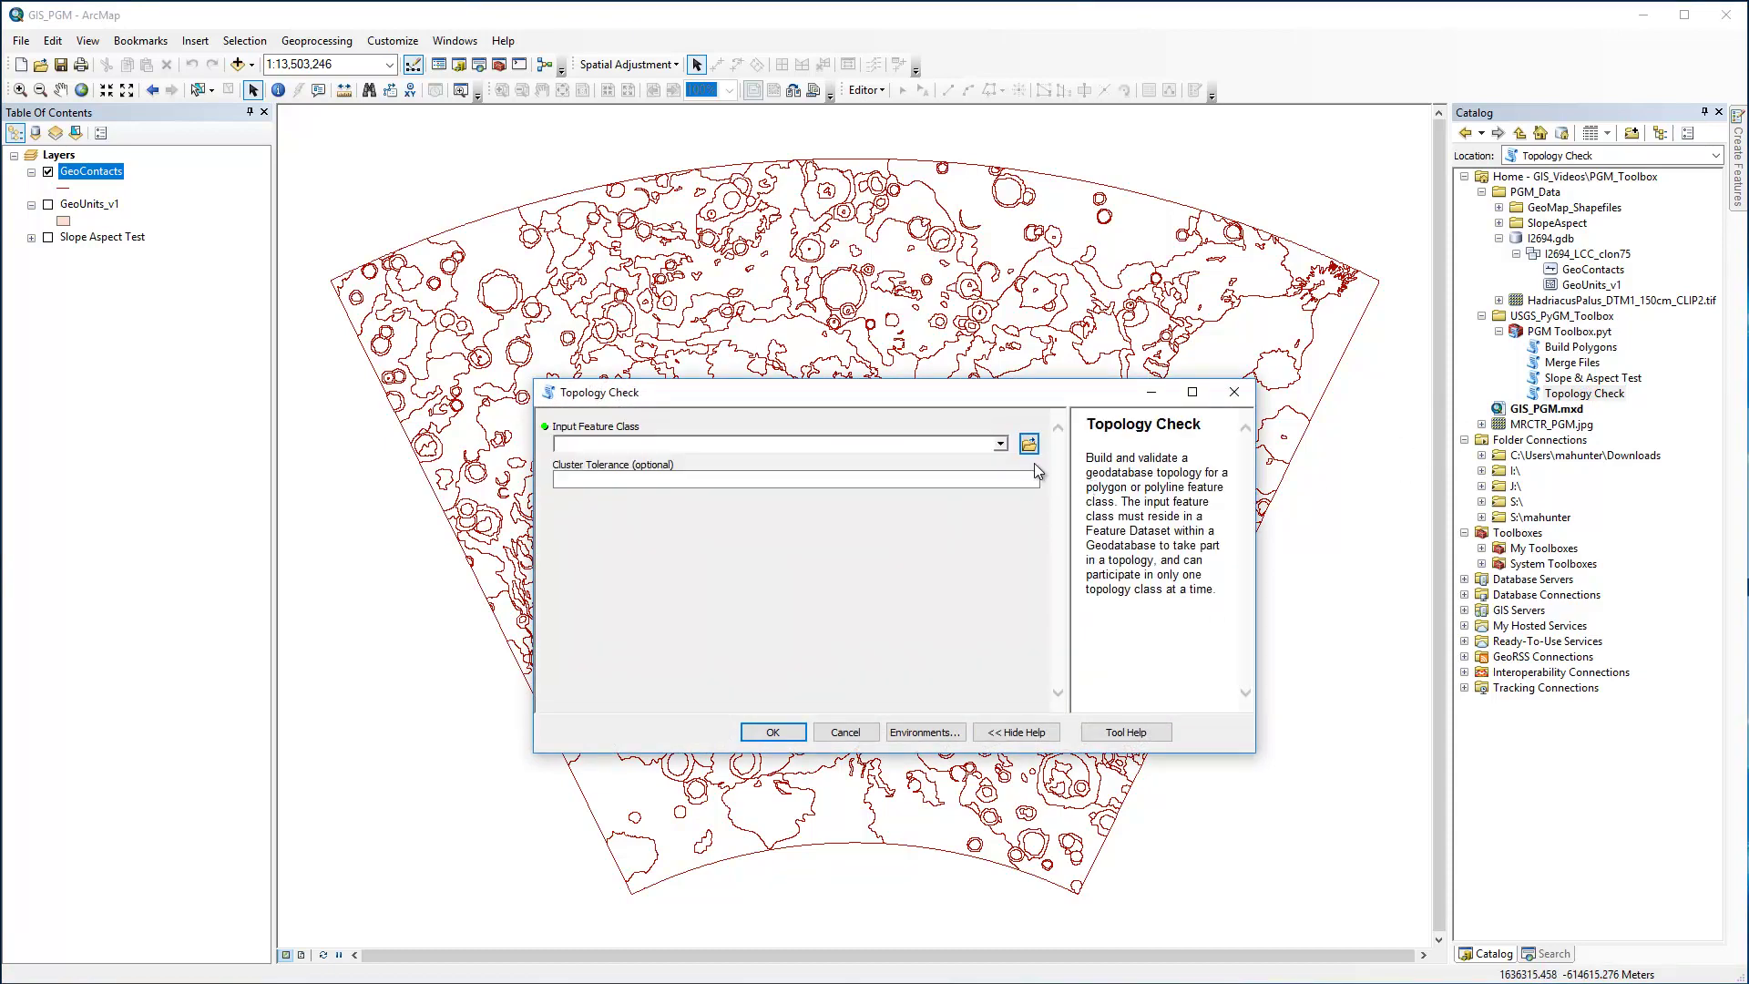
pyautogui.click(1000, 444)
pyautogui.click(616, 464)
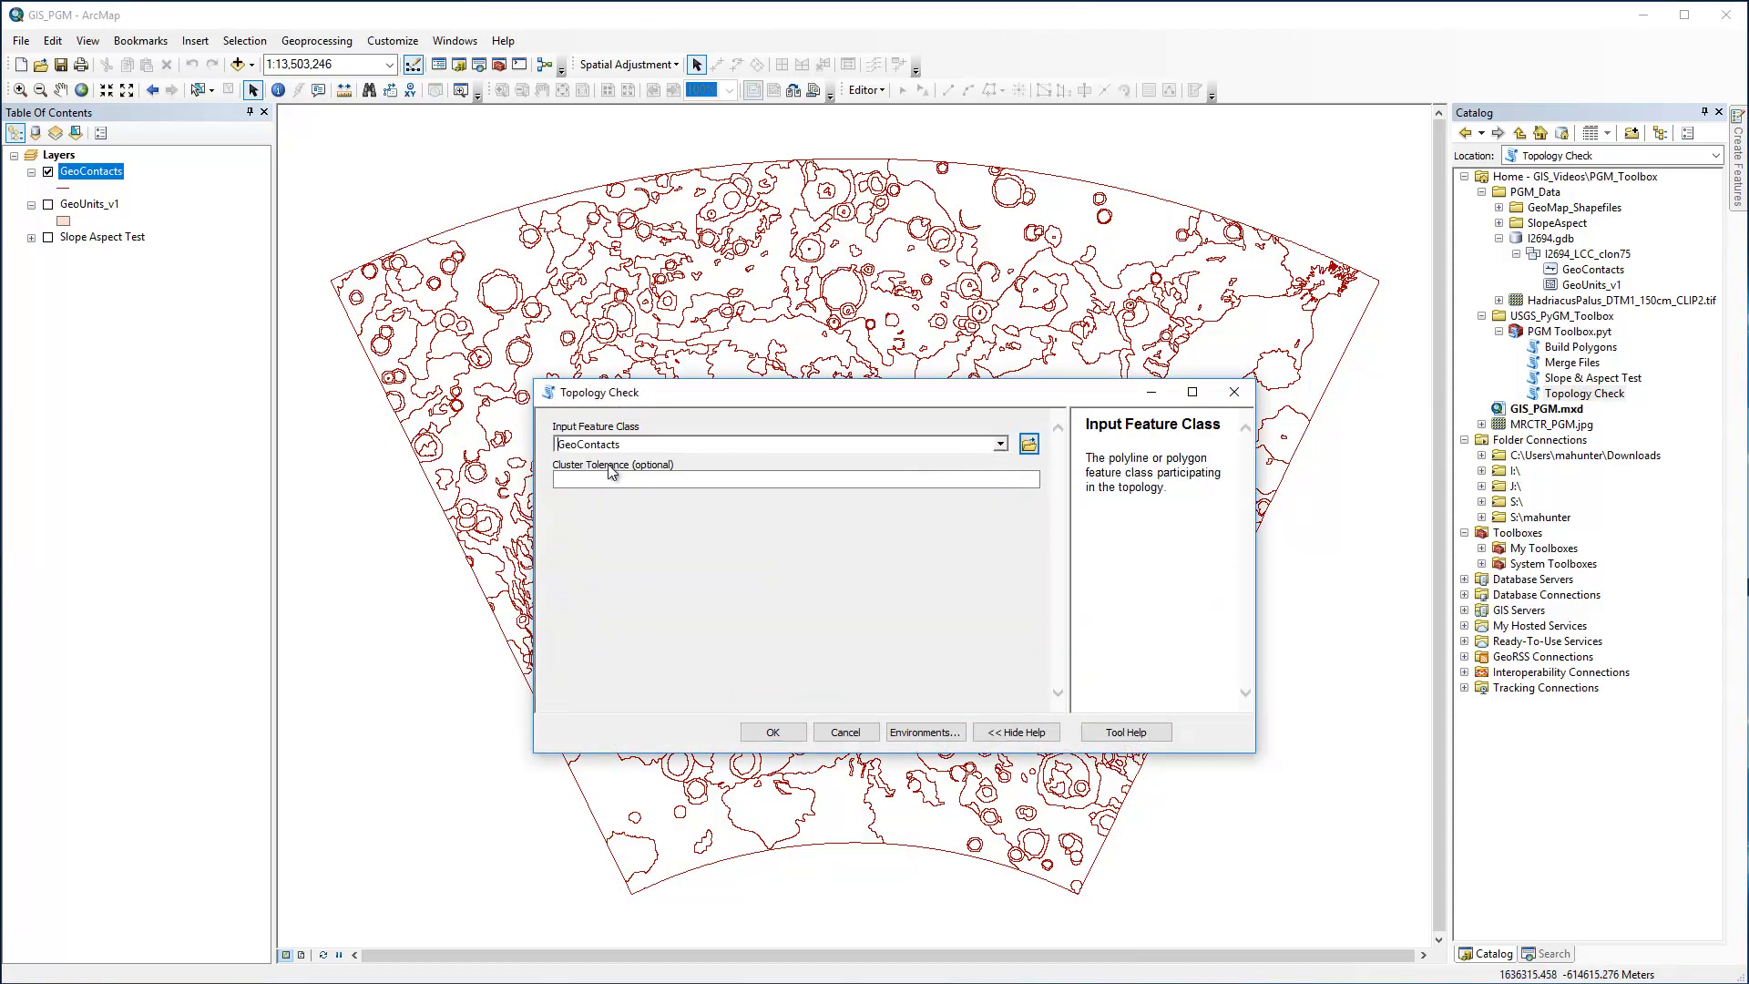
pyautogui.click(682, 480)
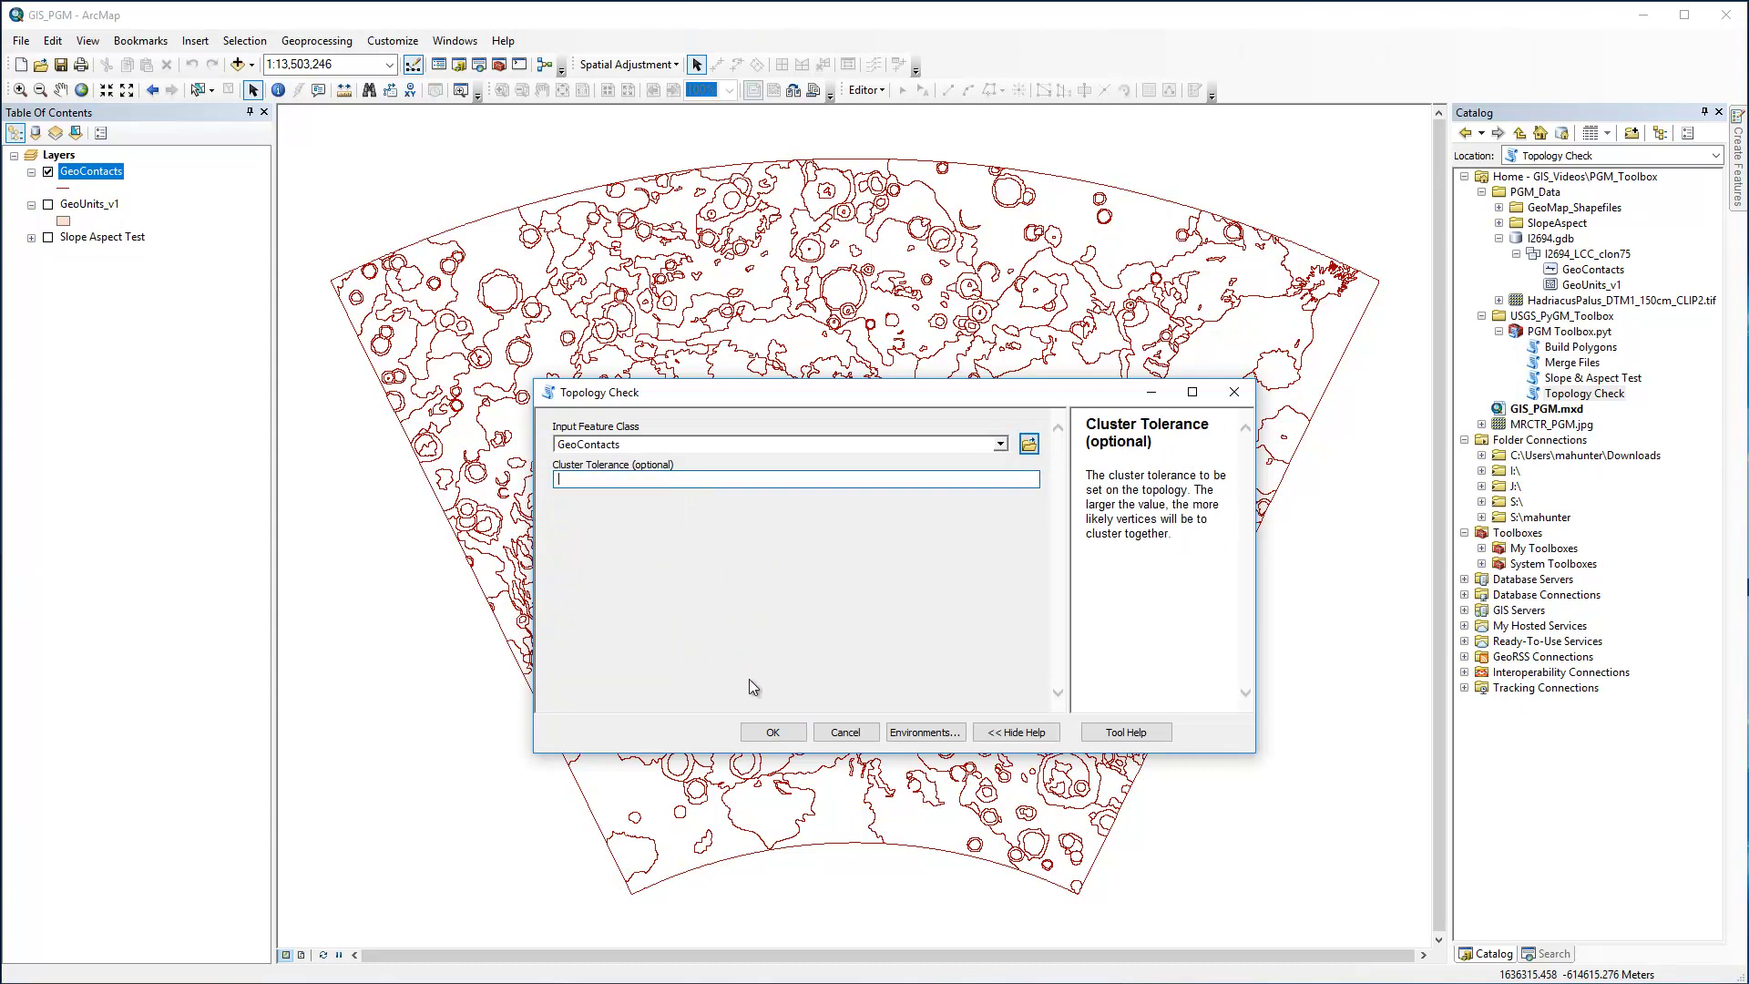
pyautogui.click(767, 733)
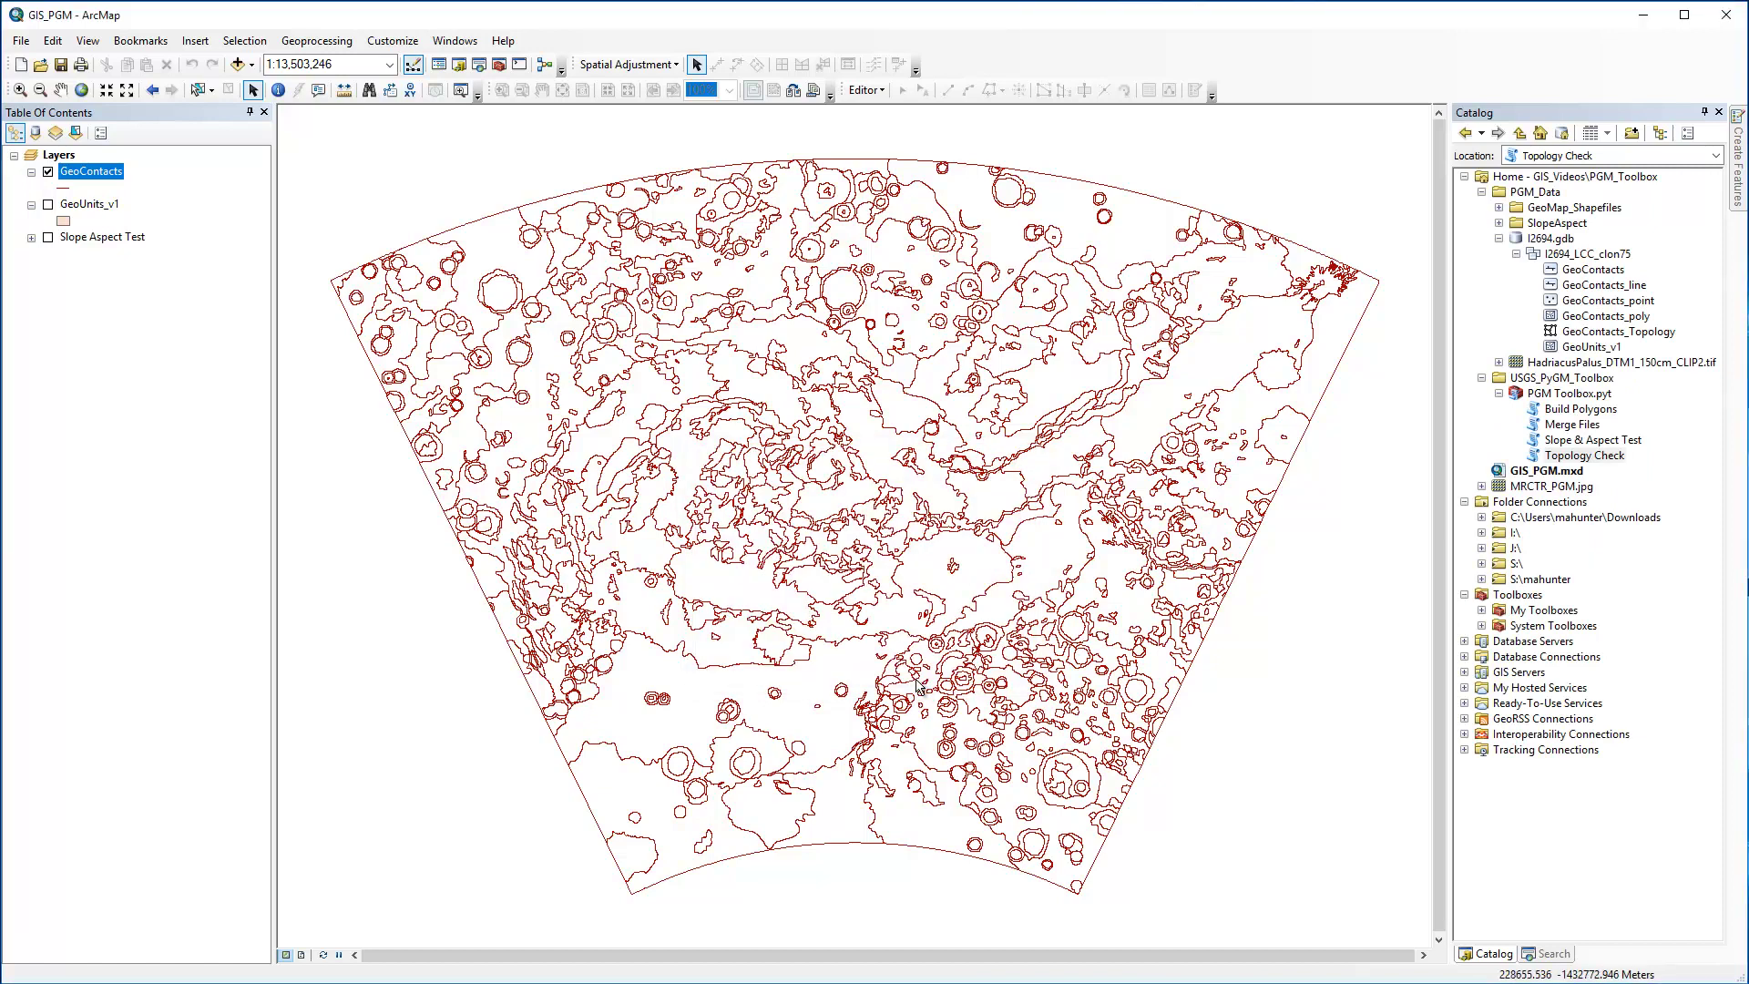
# Step: Add GeoContacts_Topology without its participating classes, plus GeoContacts_point, to the map
pyautogui.moveTo(1566, 331); pyautogui.dragTo(1090, 393)
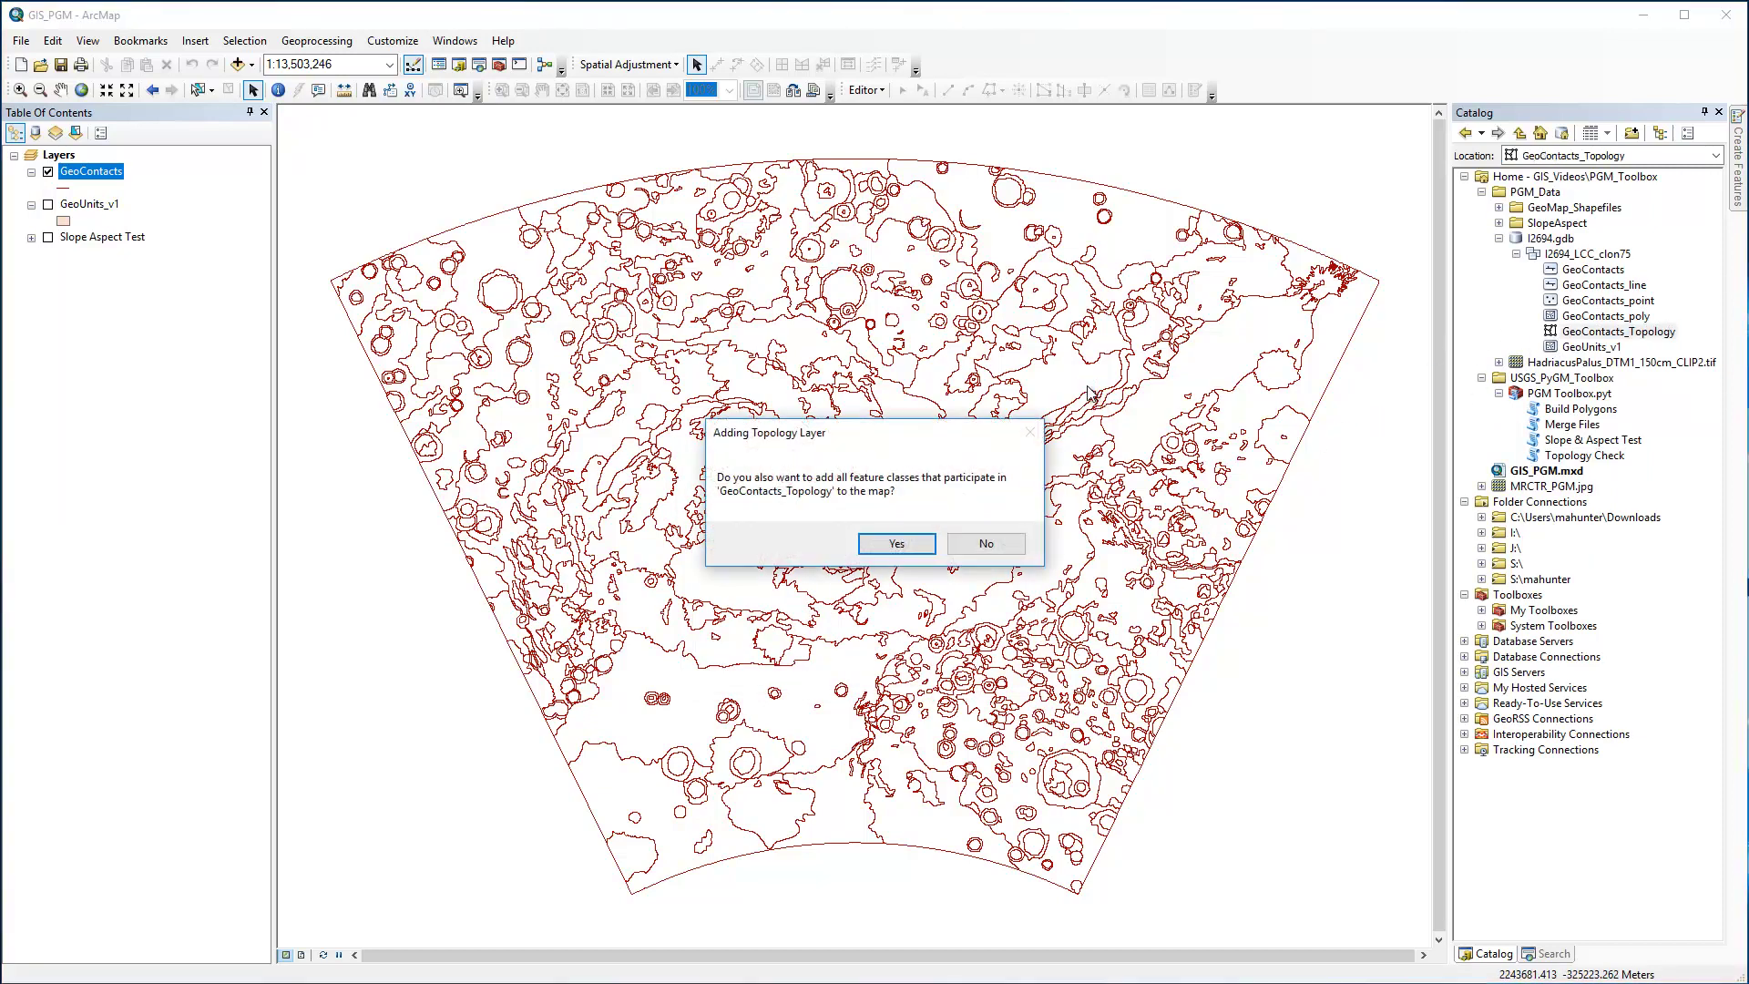
pyautogui.click(978, 547)
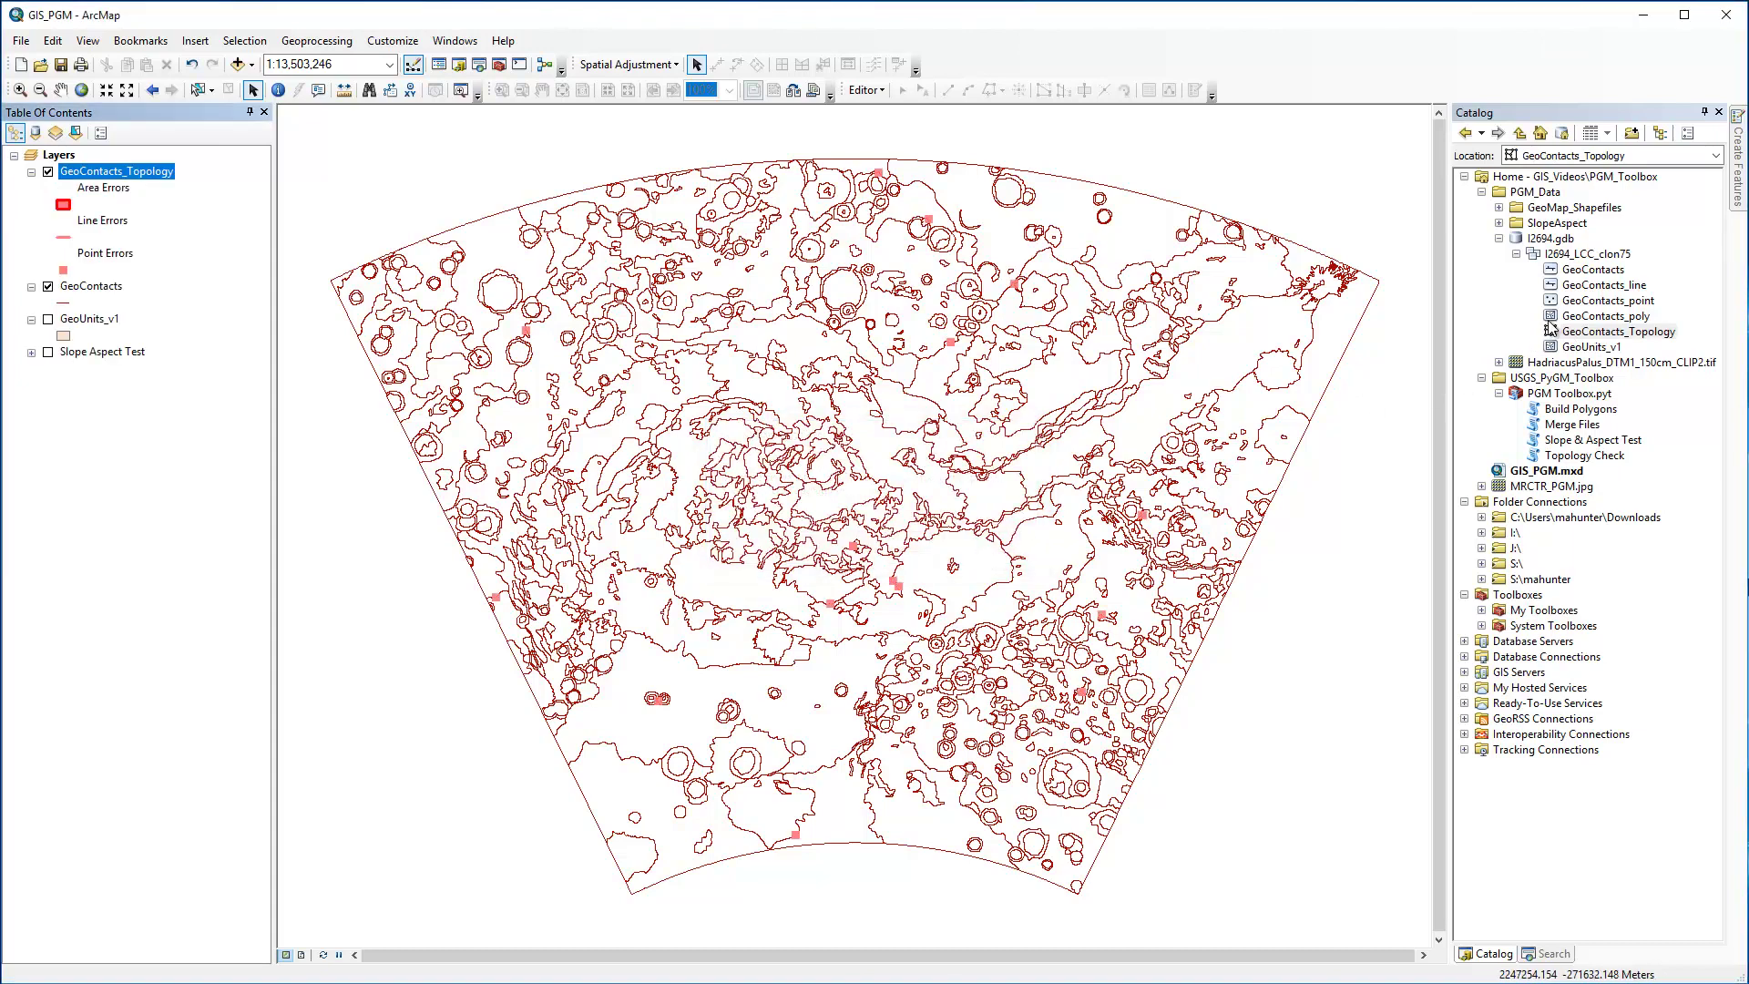
pyautogui.click(1594, 301)
pyautogui.moveTo(1603, 316); pyautogui.dragTo(984, 366)
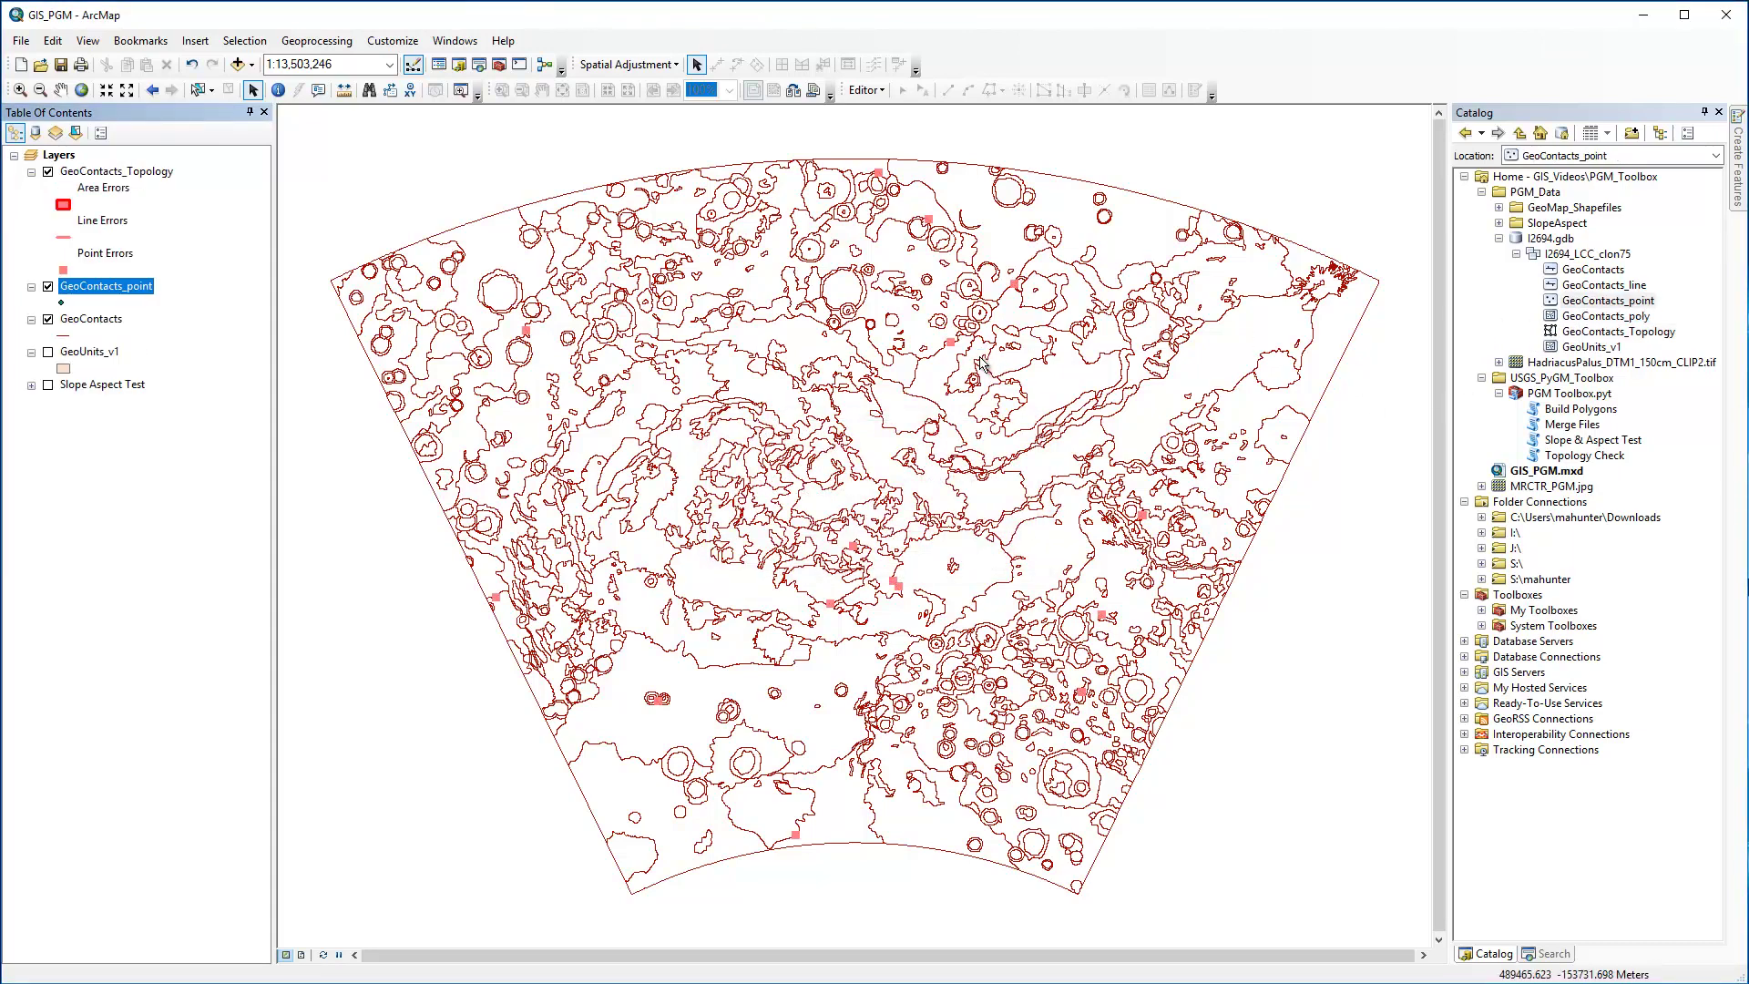
# Step: Zoom the map in on the OID 10 Must Not Have Dangles error point
pyautogui.rightClick(108, 289)
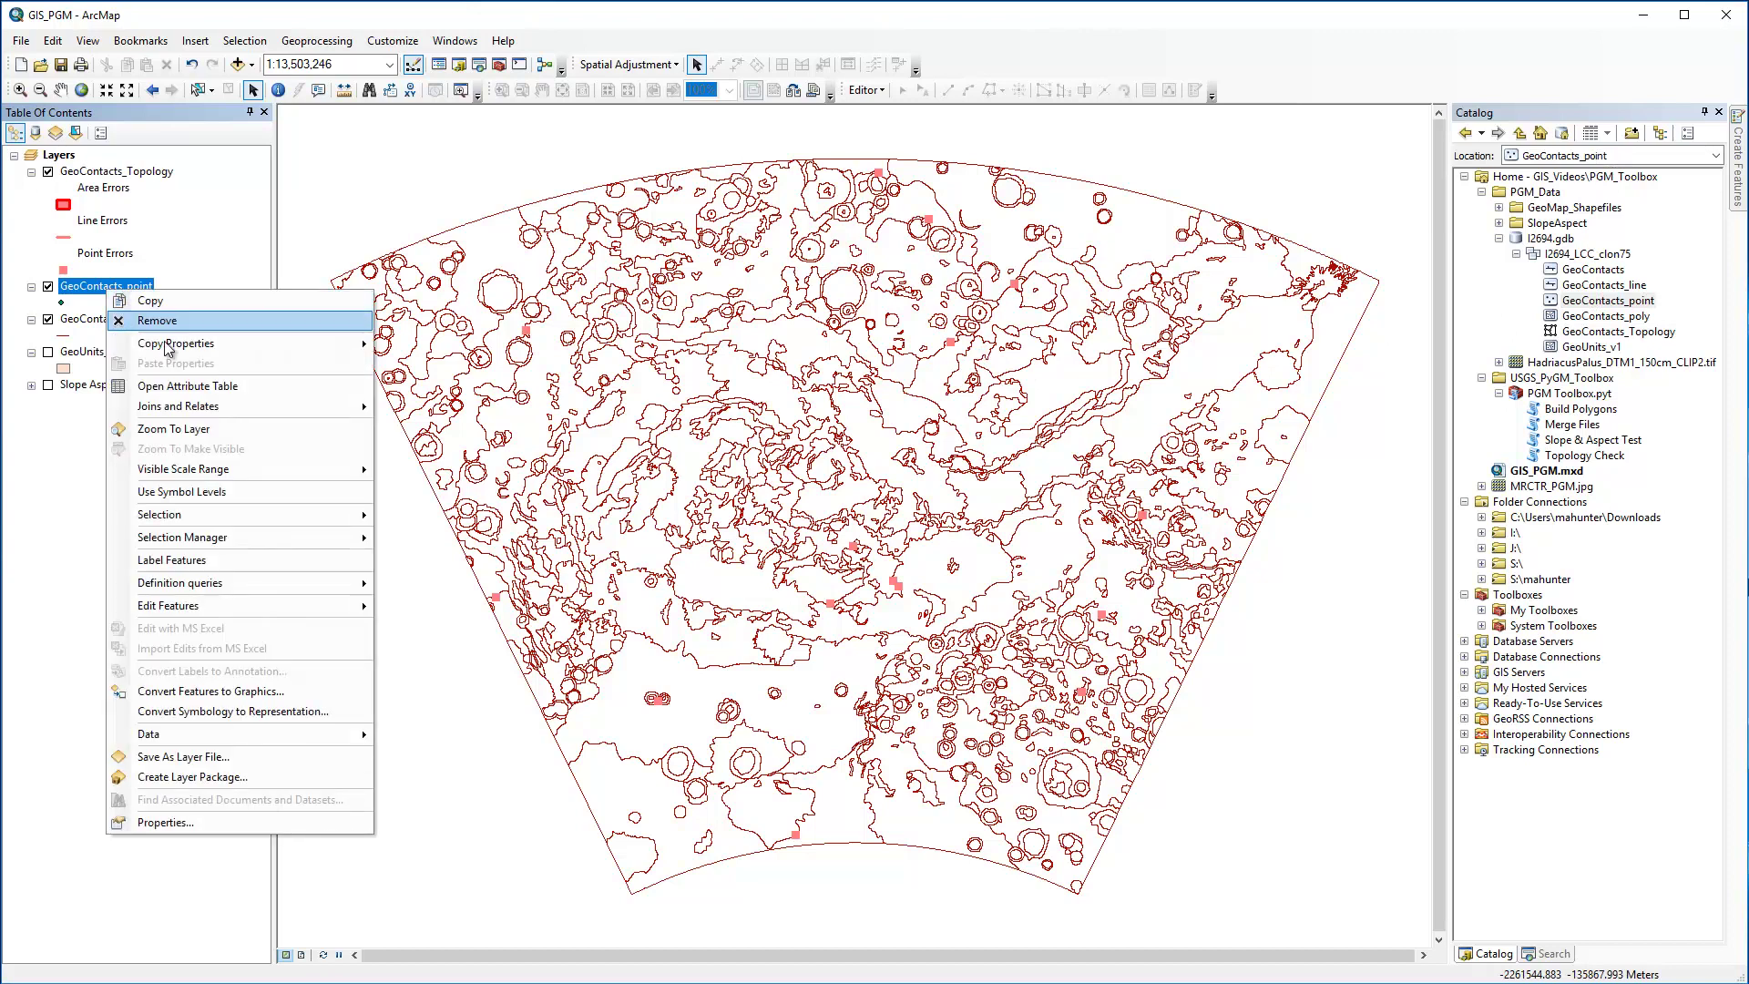
pyautogui.click(182, 388)
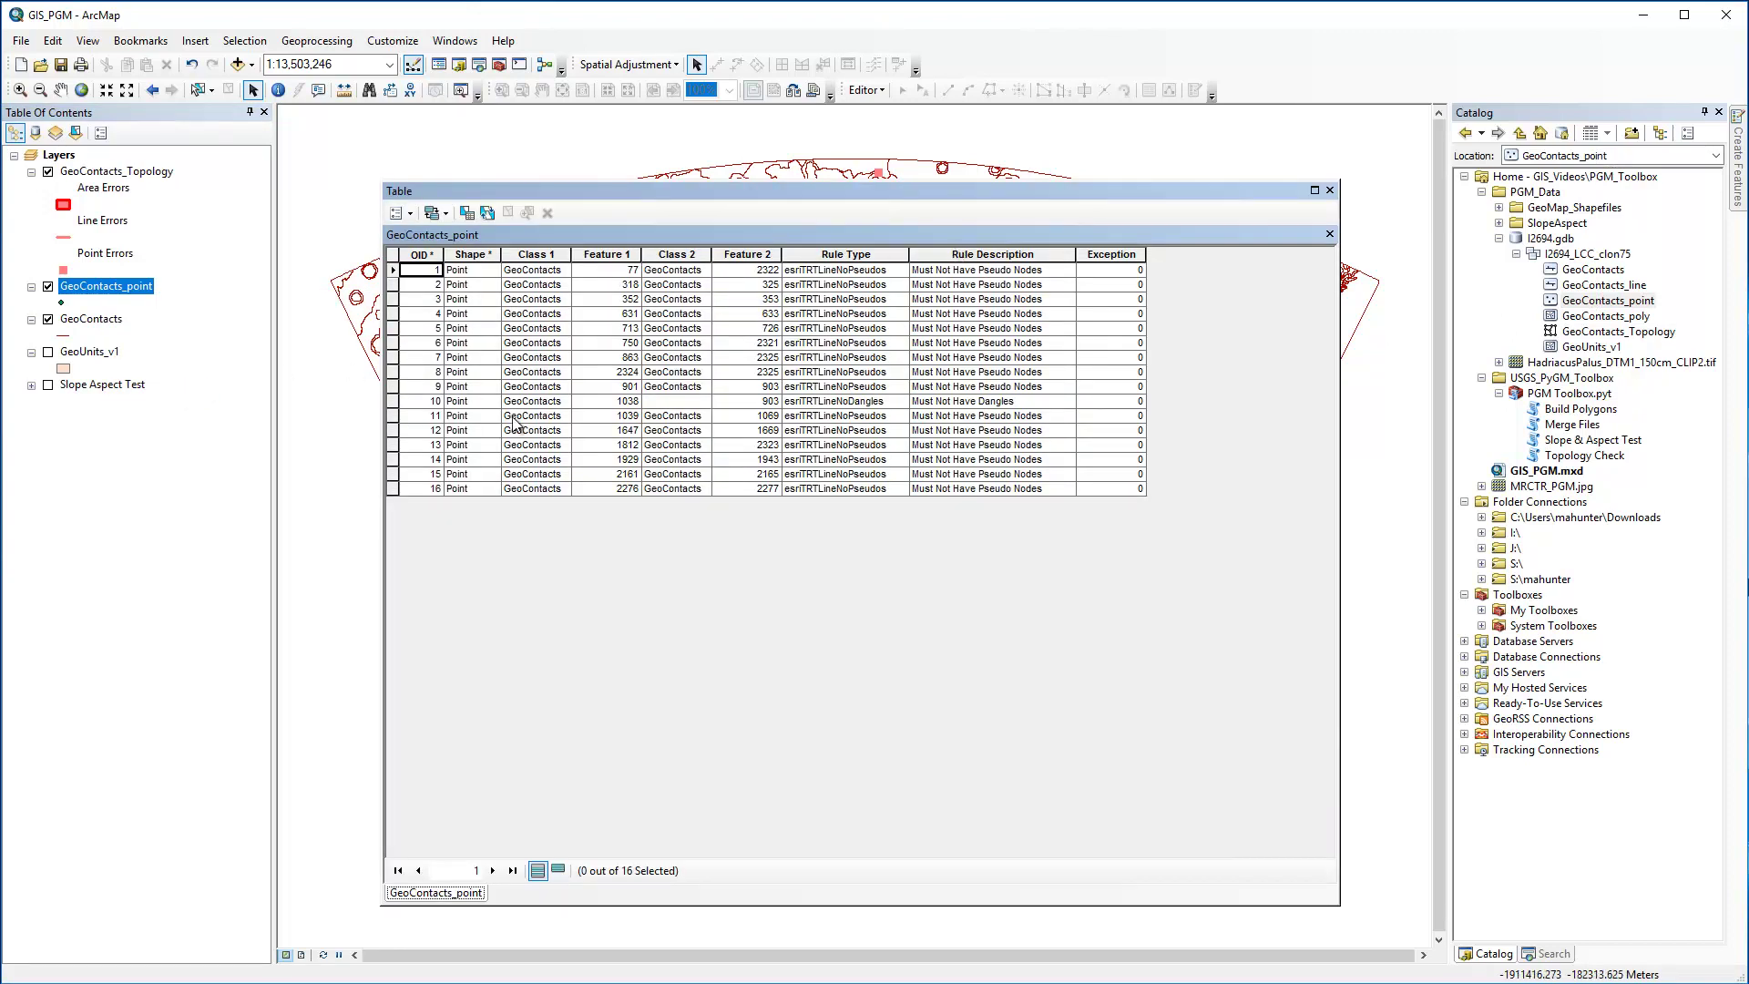
pyautogui.click(392, 401)
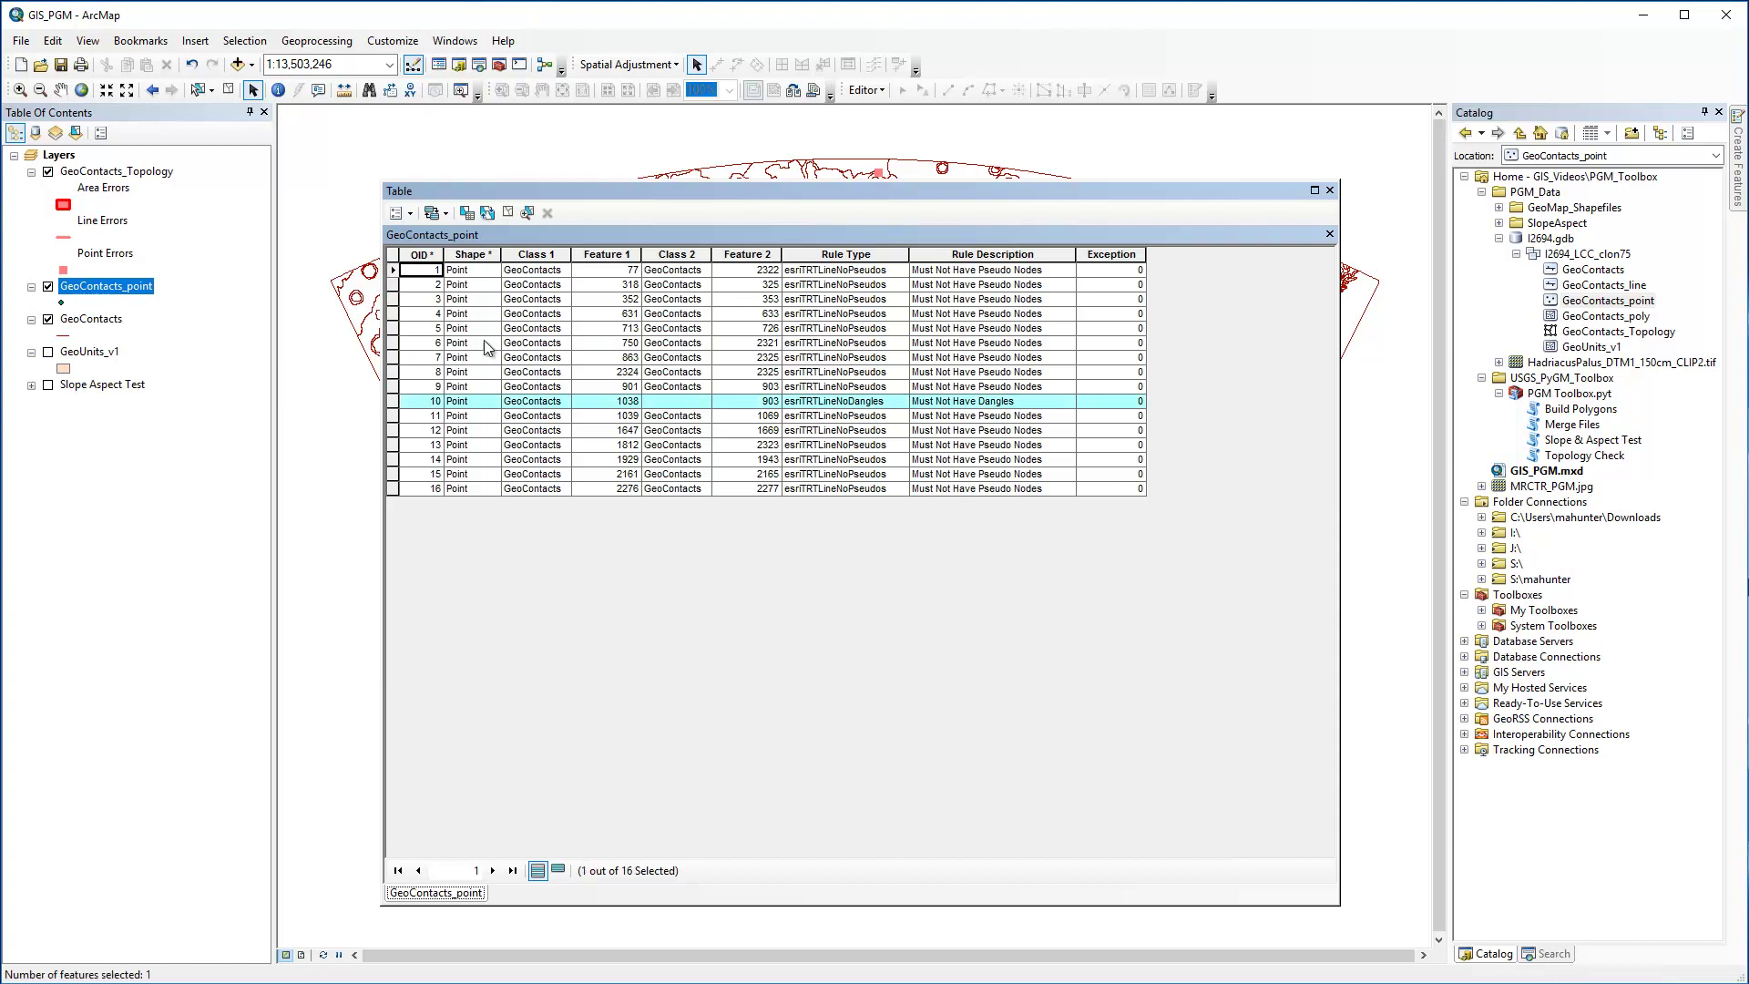
pyautogui.click(531, 212)
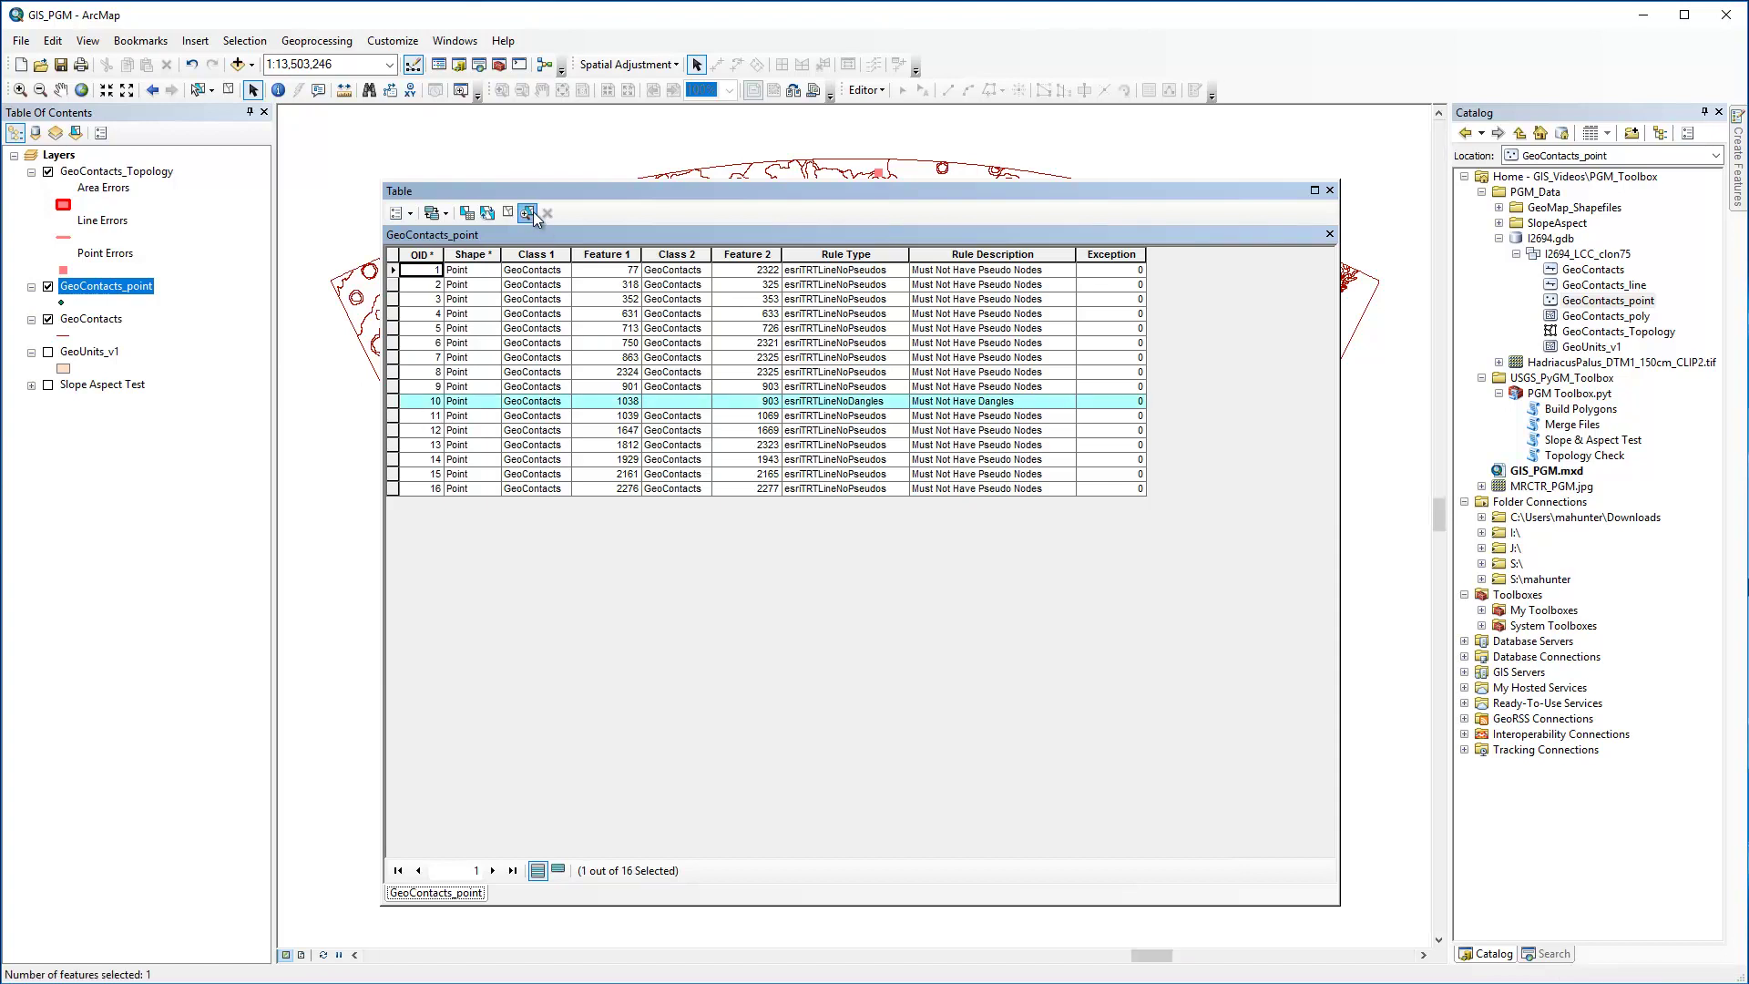
pyautogui.click(1331, 191)
pyautogui.scroll(-4, 847, 535)
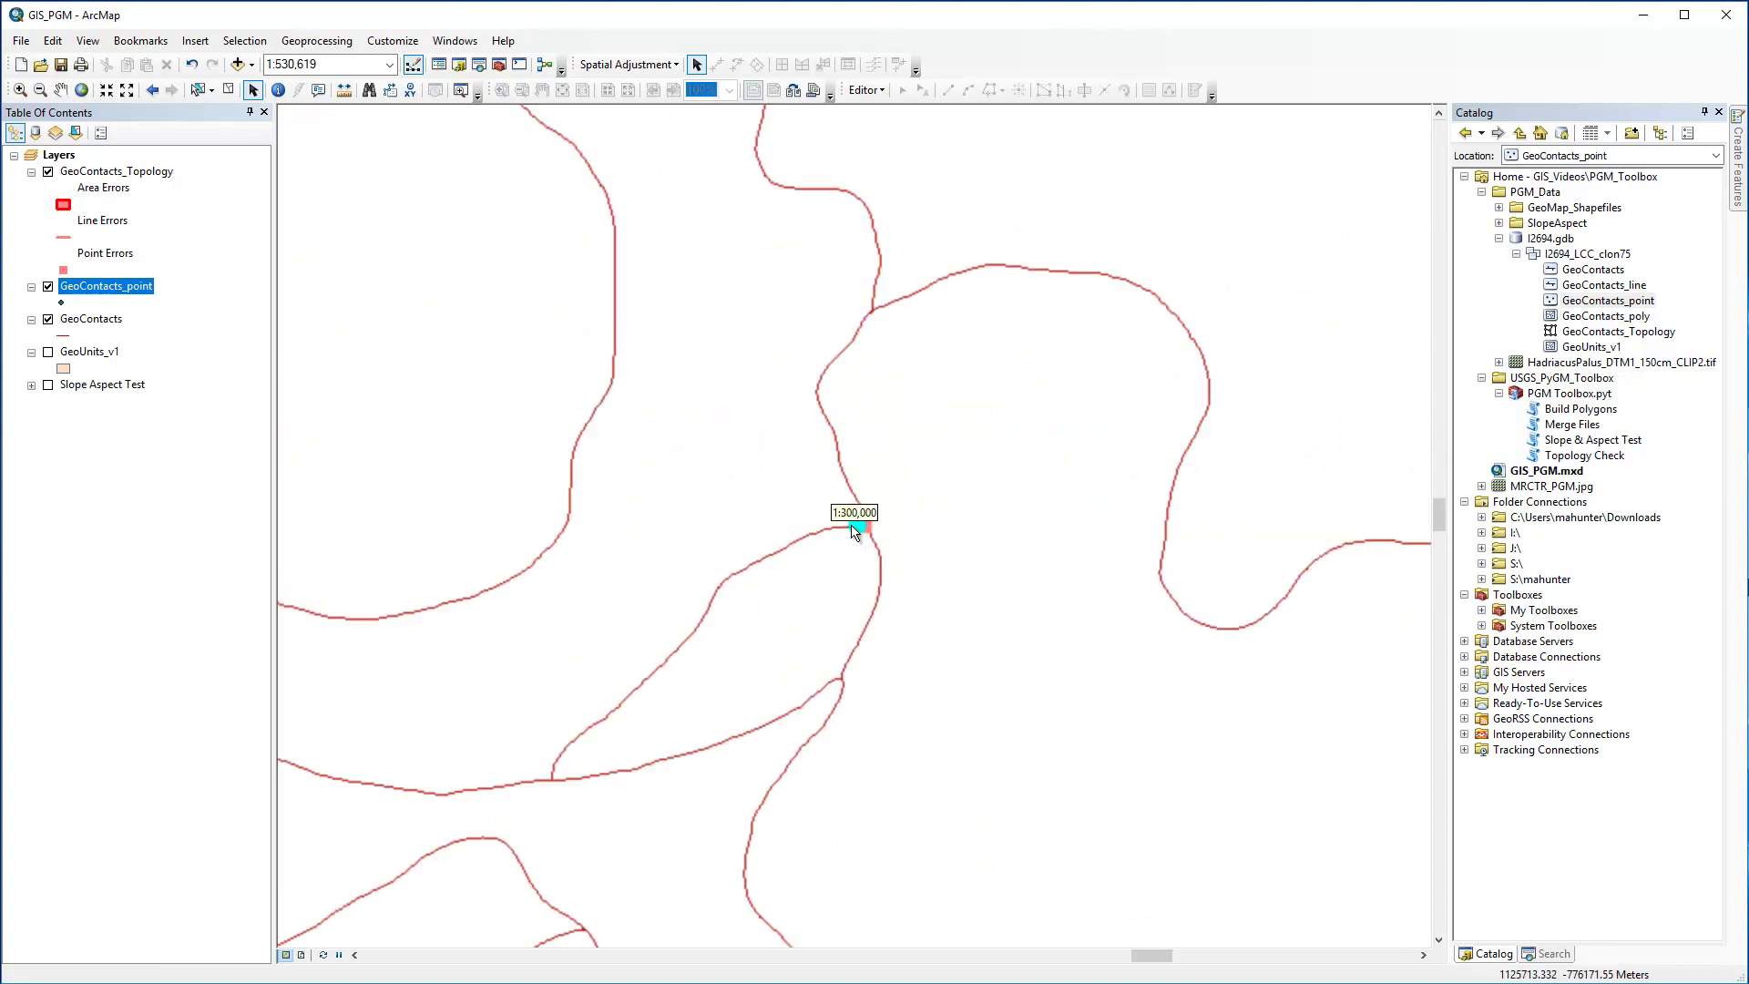
pyautogui.scroll(-8, 857, 527)
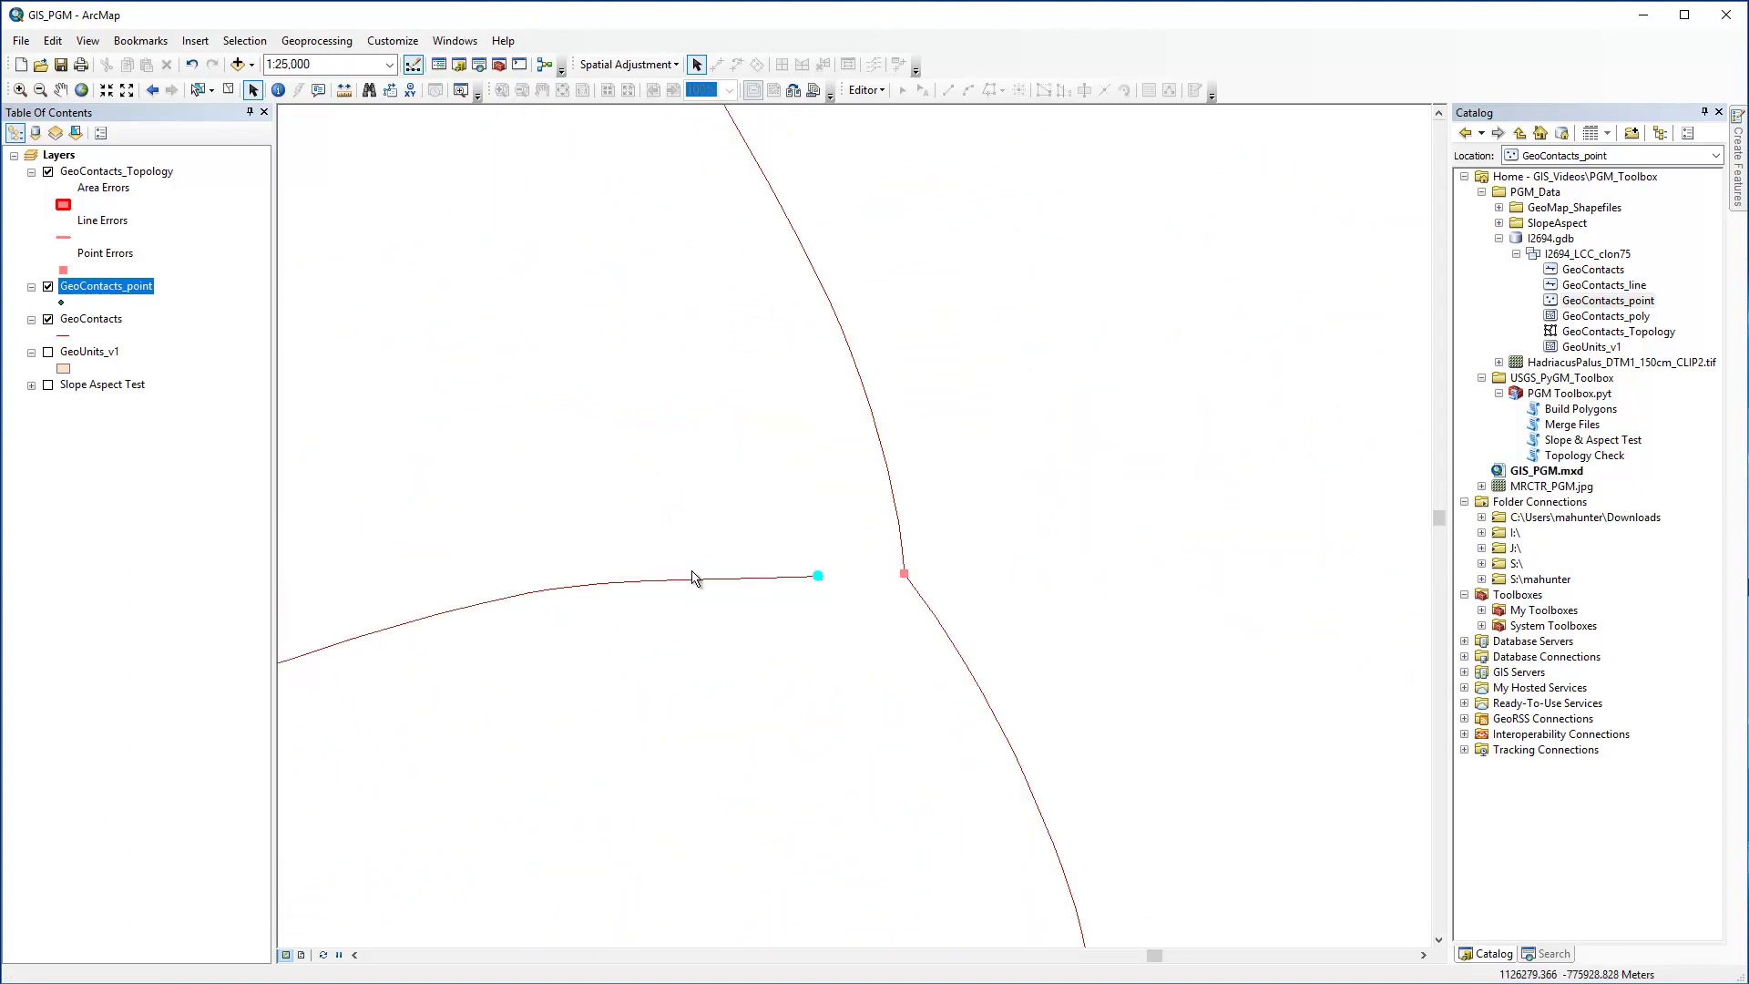
pyautogui.rightClick(76, 316)
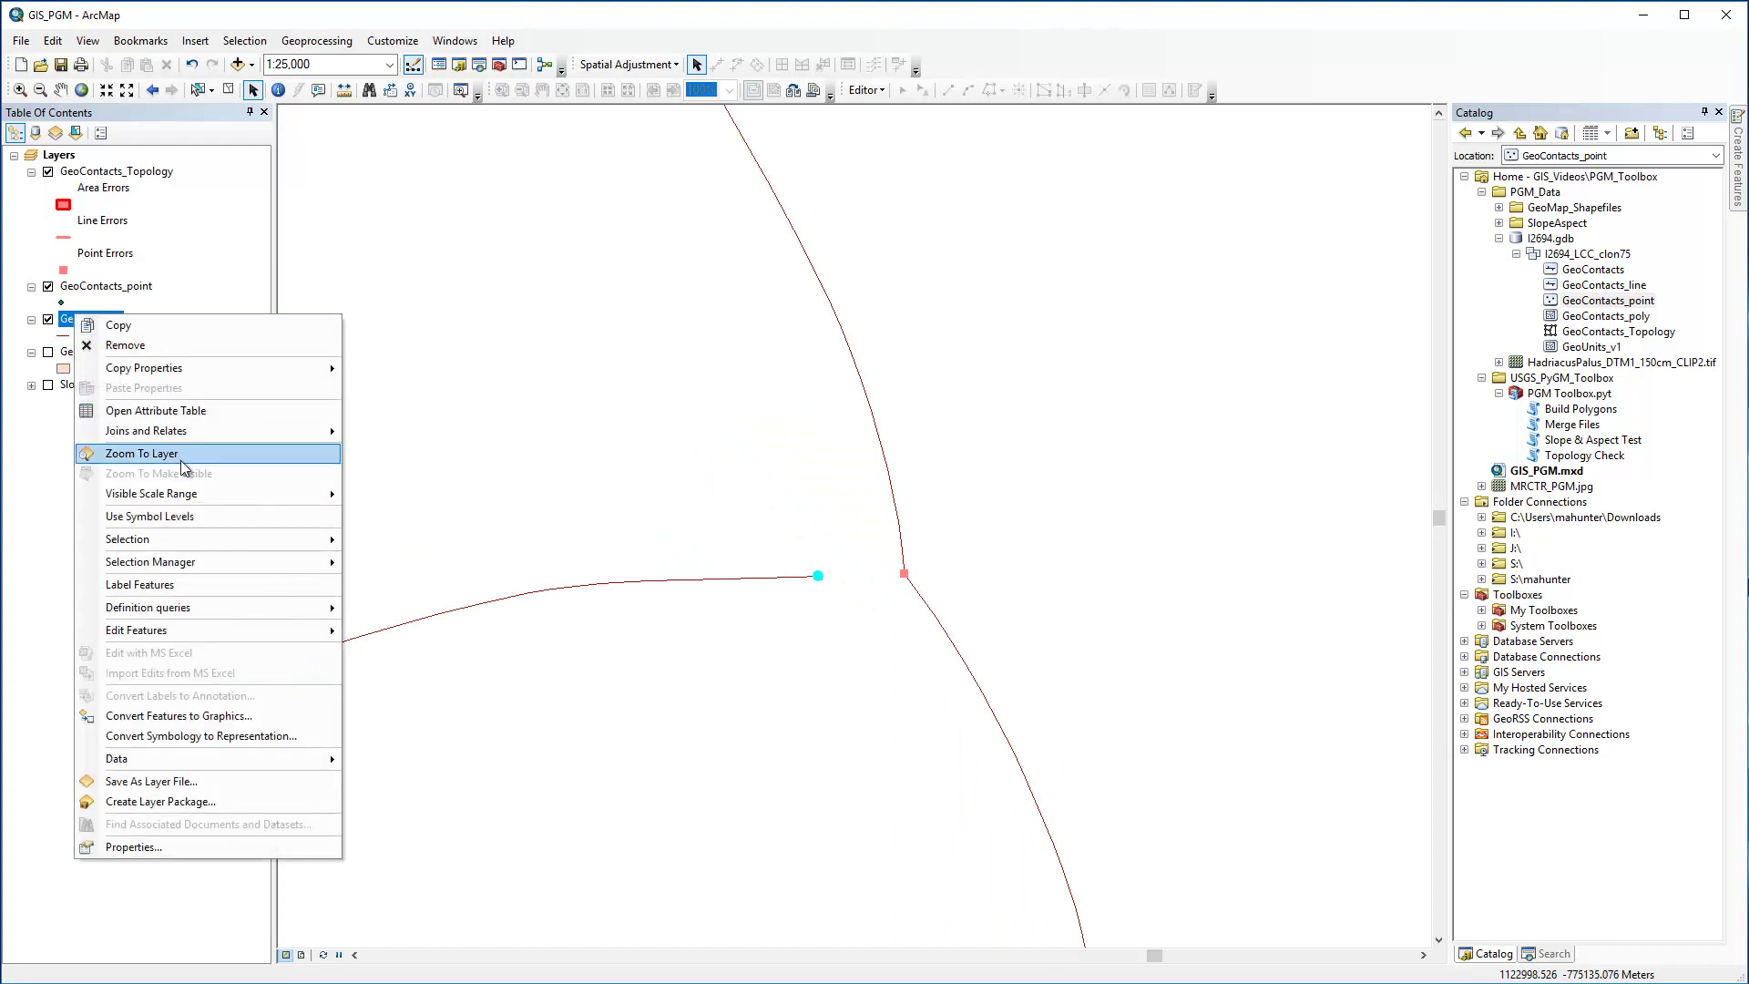
# Step: Start editing GeoContacts and drag the dangling line's end vertex onto the junction
pyautogui.moveTo(314, 631)
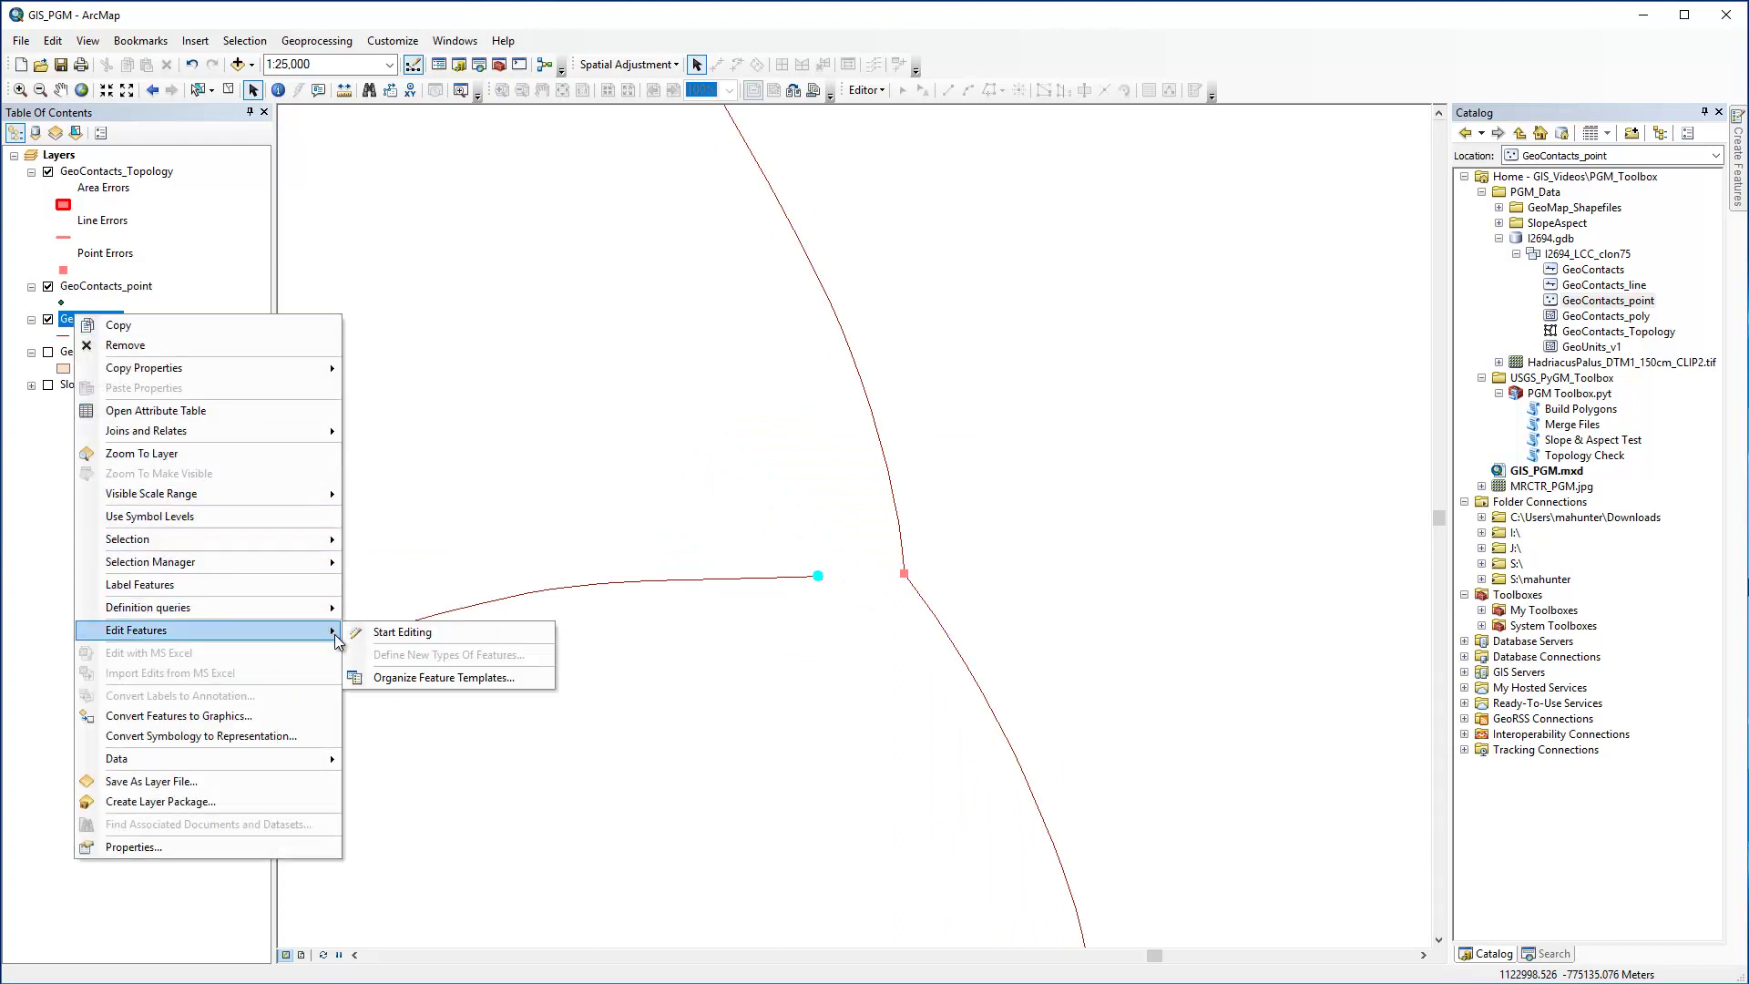
pyautogui.click(383, 633)
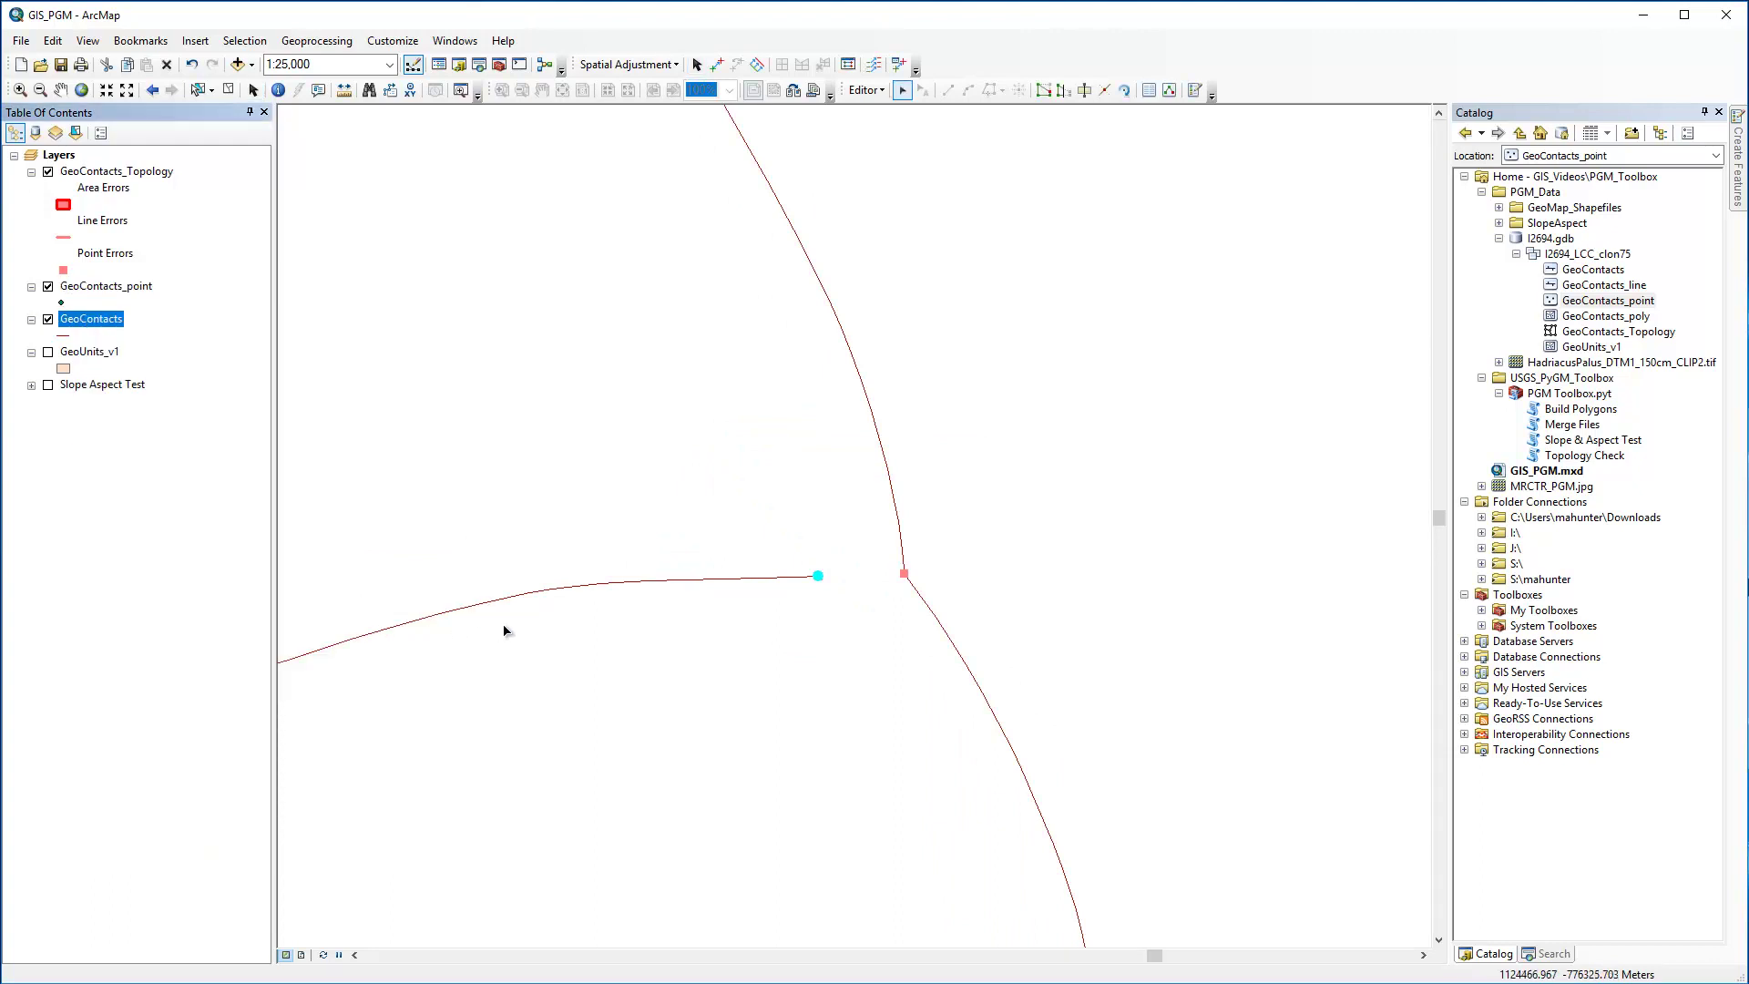
pyautogui.click(559, 596)
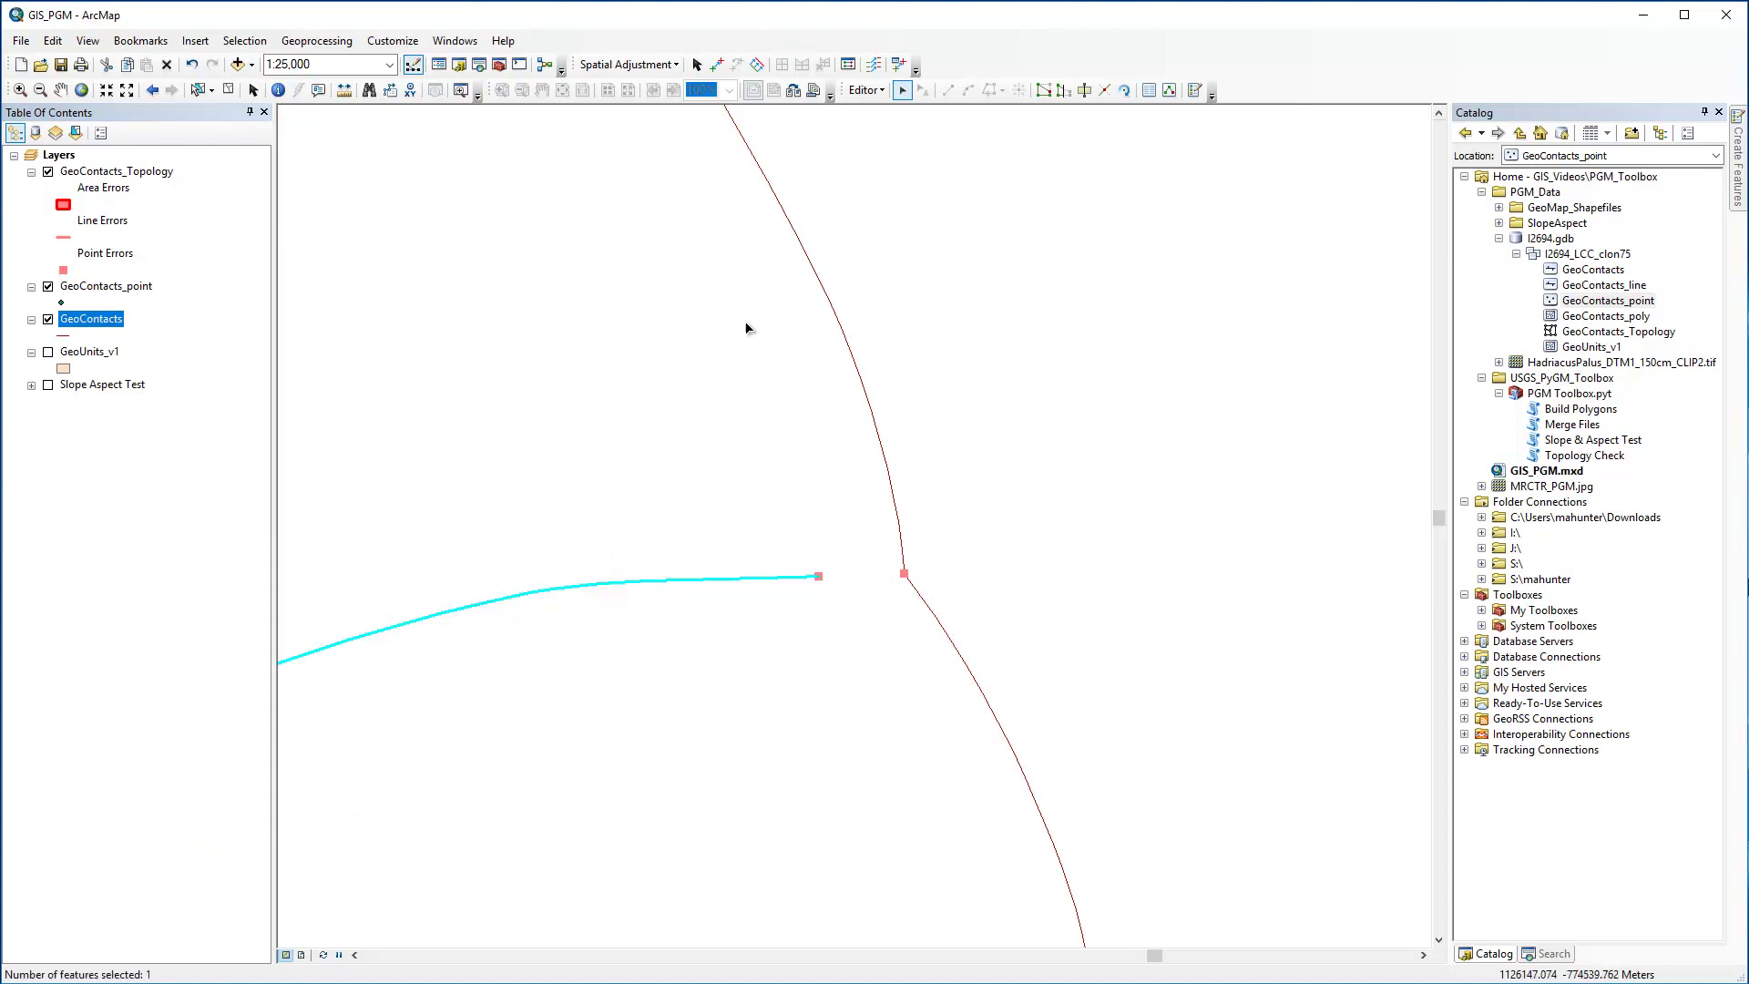
pyautogui.click(1043, 90)
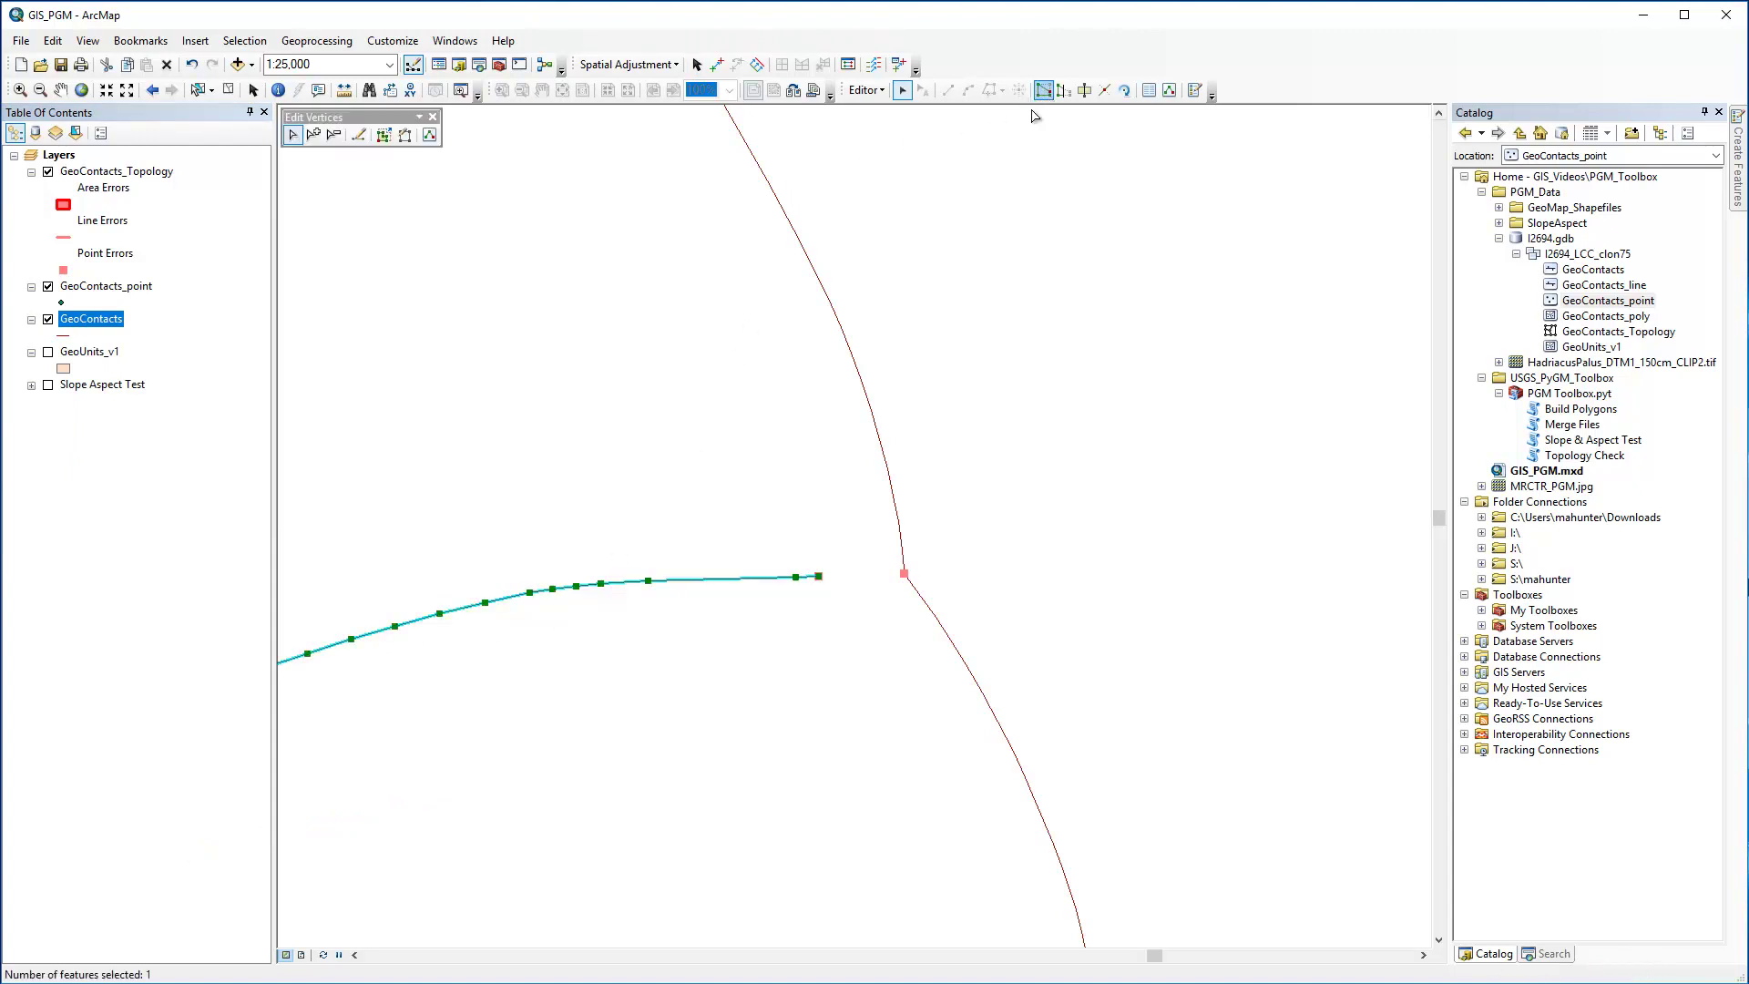
pyautogui.moveTo(818, 577); pyautogui.dragTo(909, 574)
pyautogui.click(863, 538)
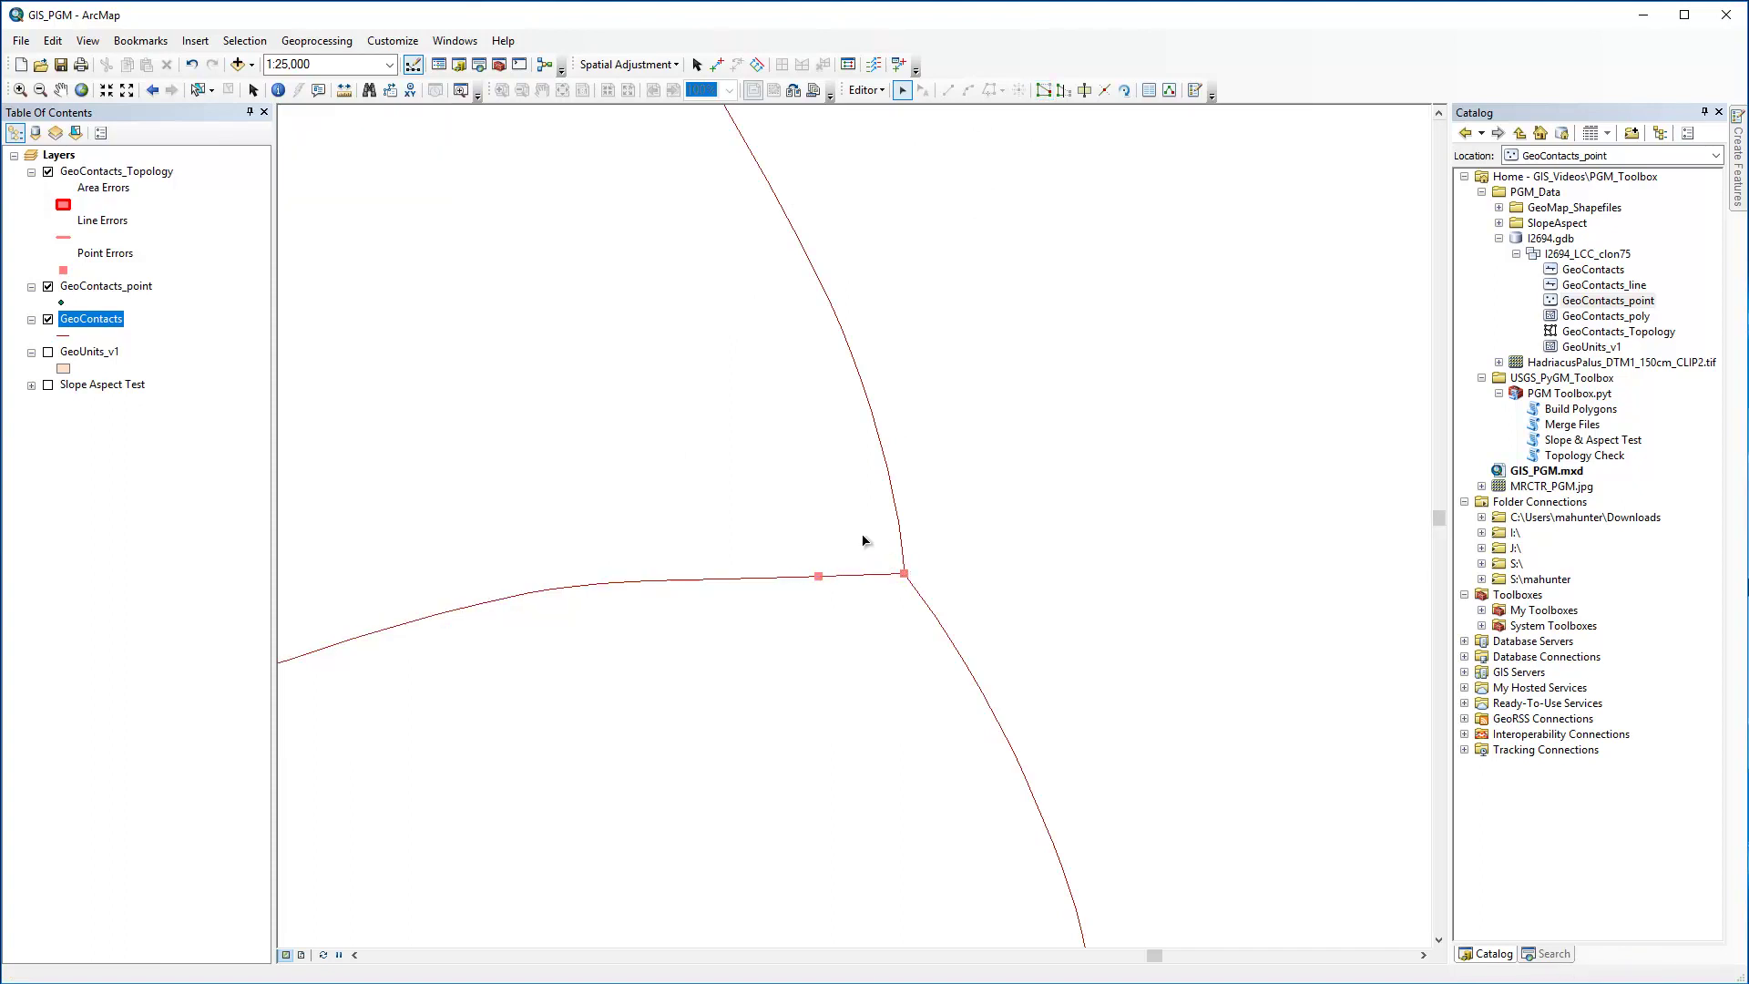
# Step: Save the GeoContacts vertex edit and stop the editing session
pyautogui.click(864, 90)
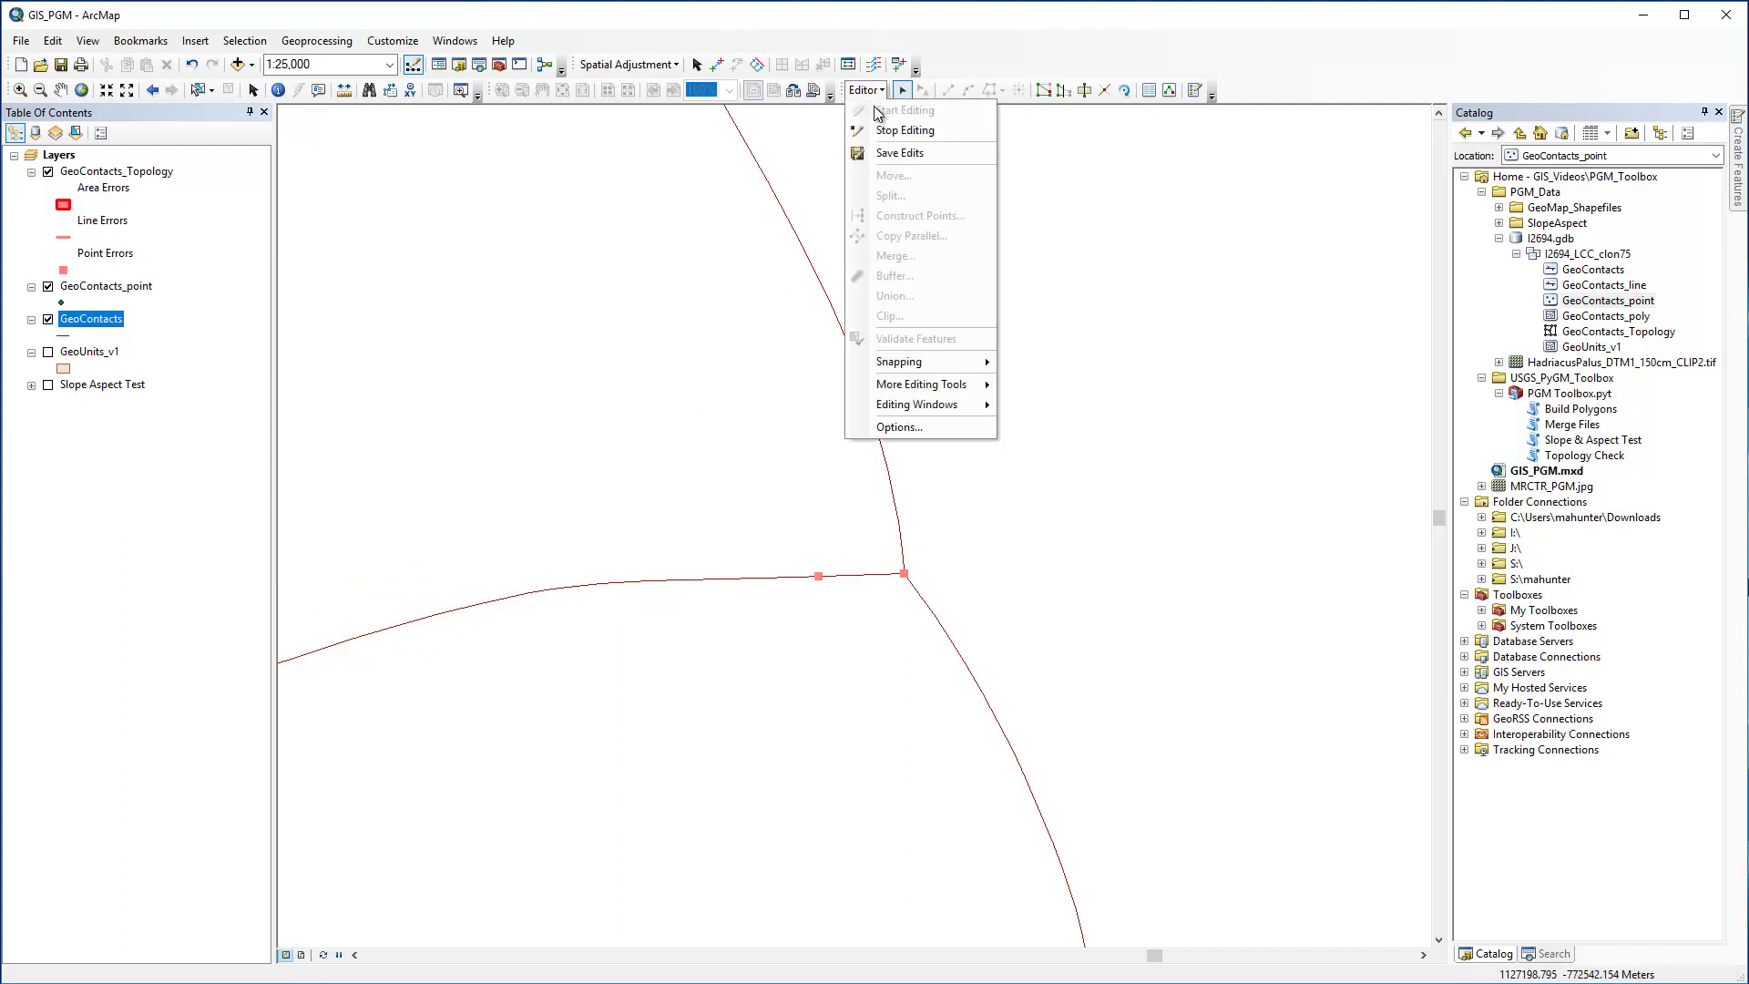
pyautogui.click(900, 152)
pyautogui.click(865, 90)
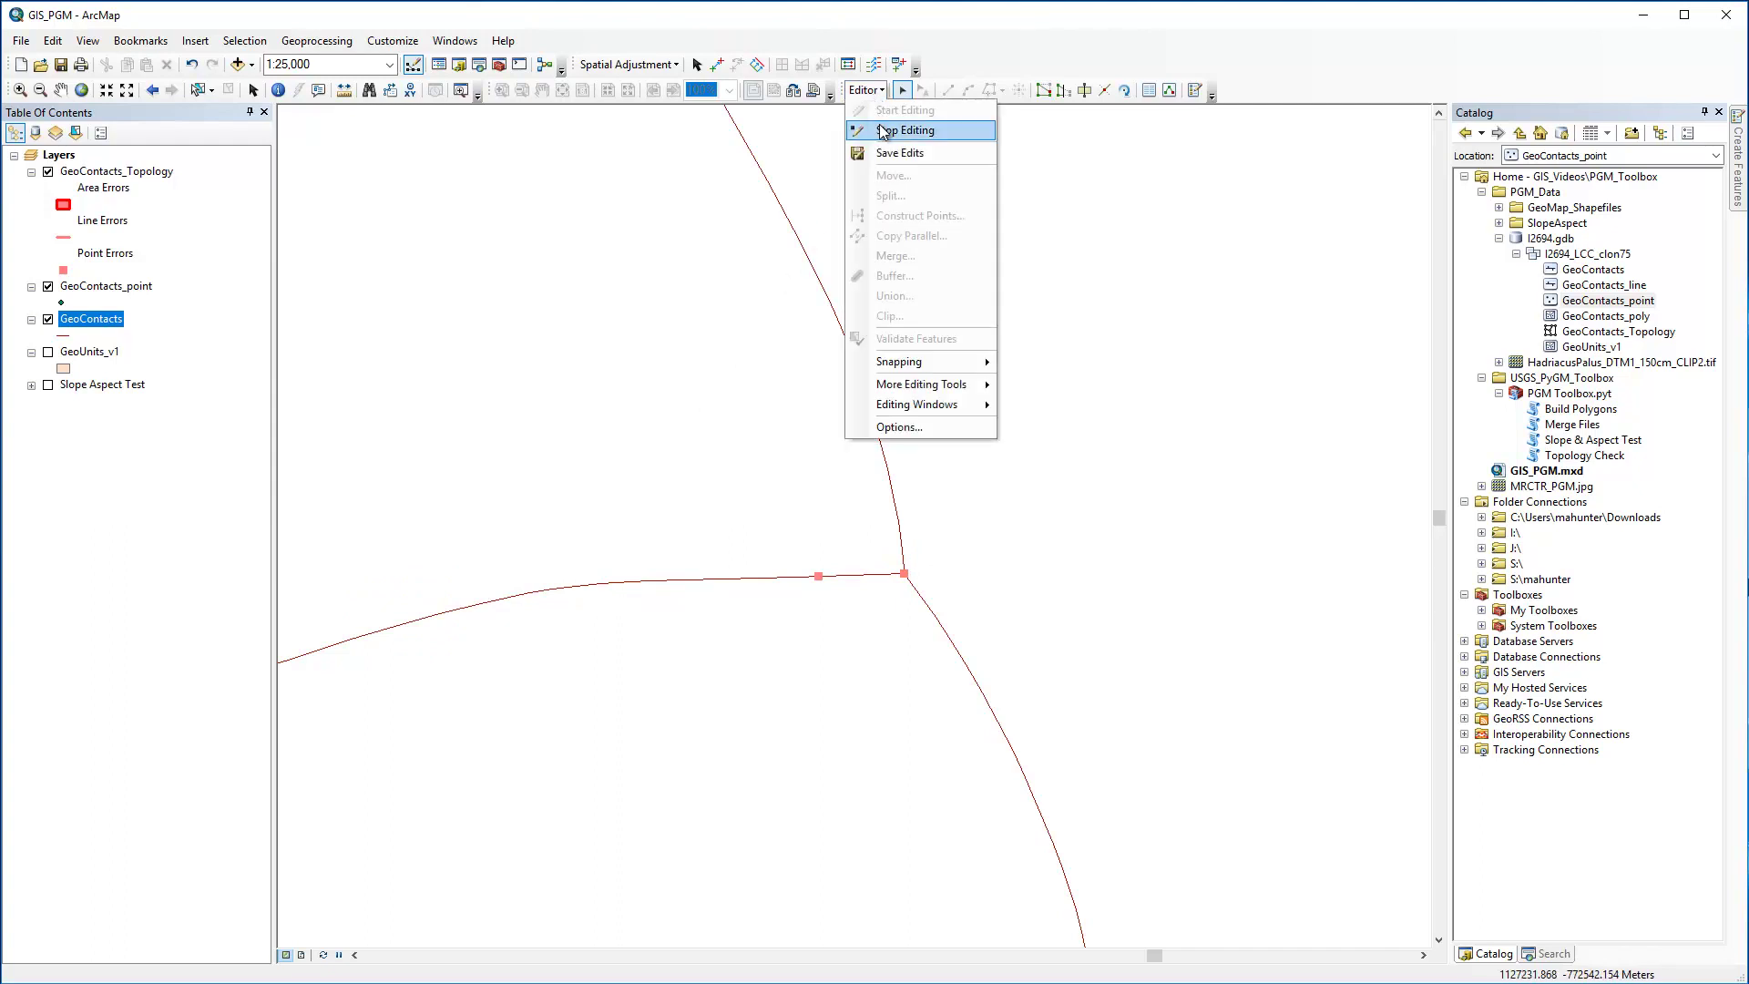
pyautogui.click(883, 132)
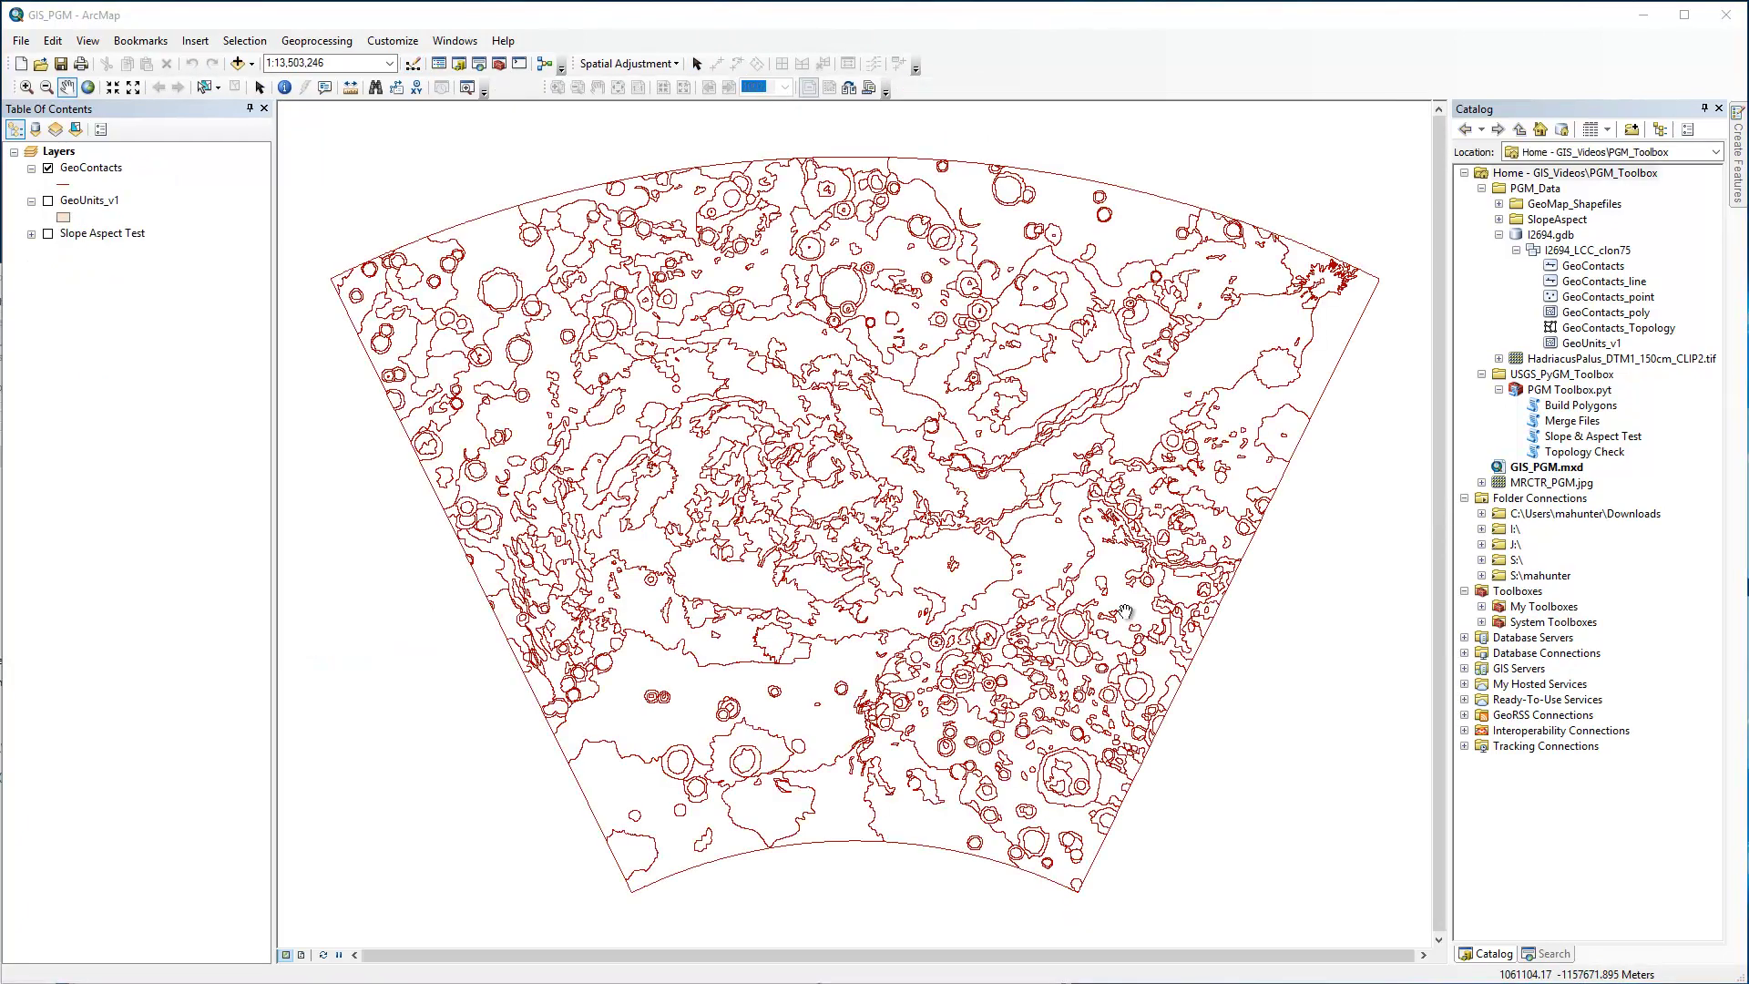
# Step: Open Build Polygons with GeoContacts as input lines and GeoUnits_v1 supplying attributes
pyautogui.doubleClick(1553, 407)
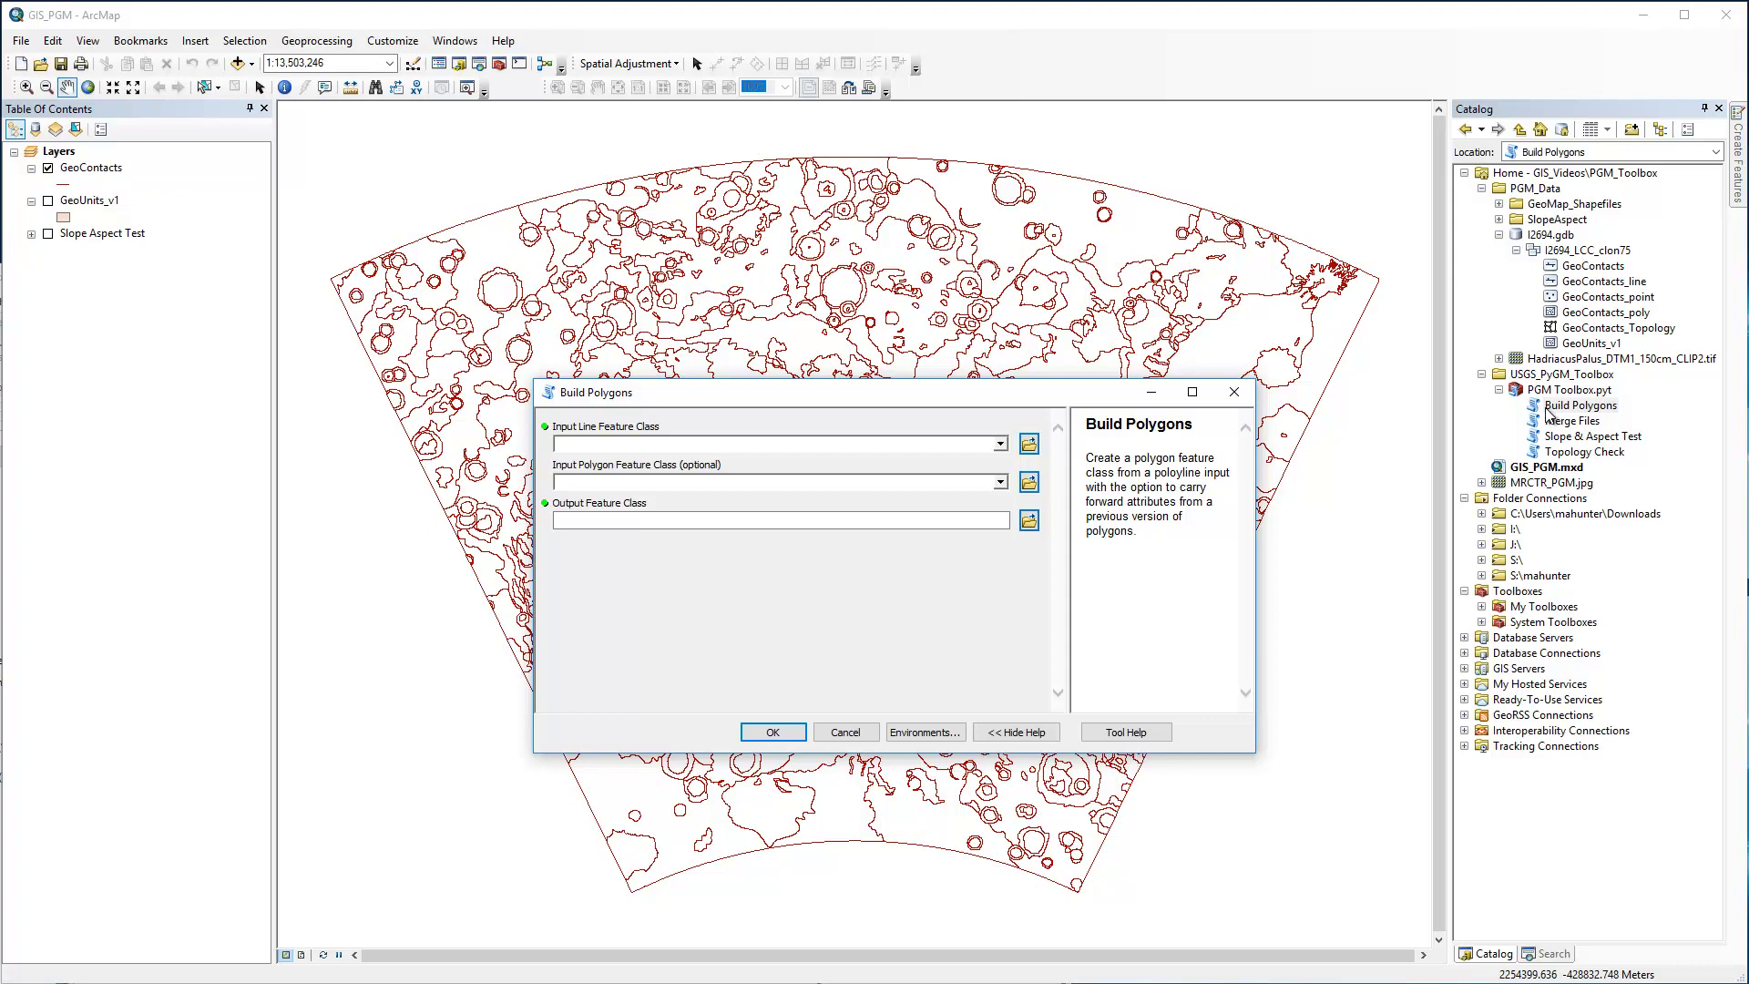
pyautogui.click(1000, 444)
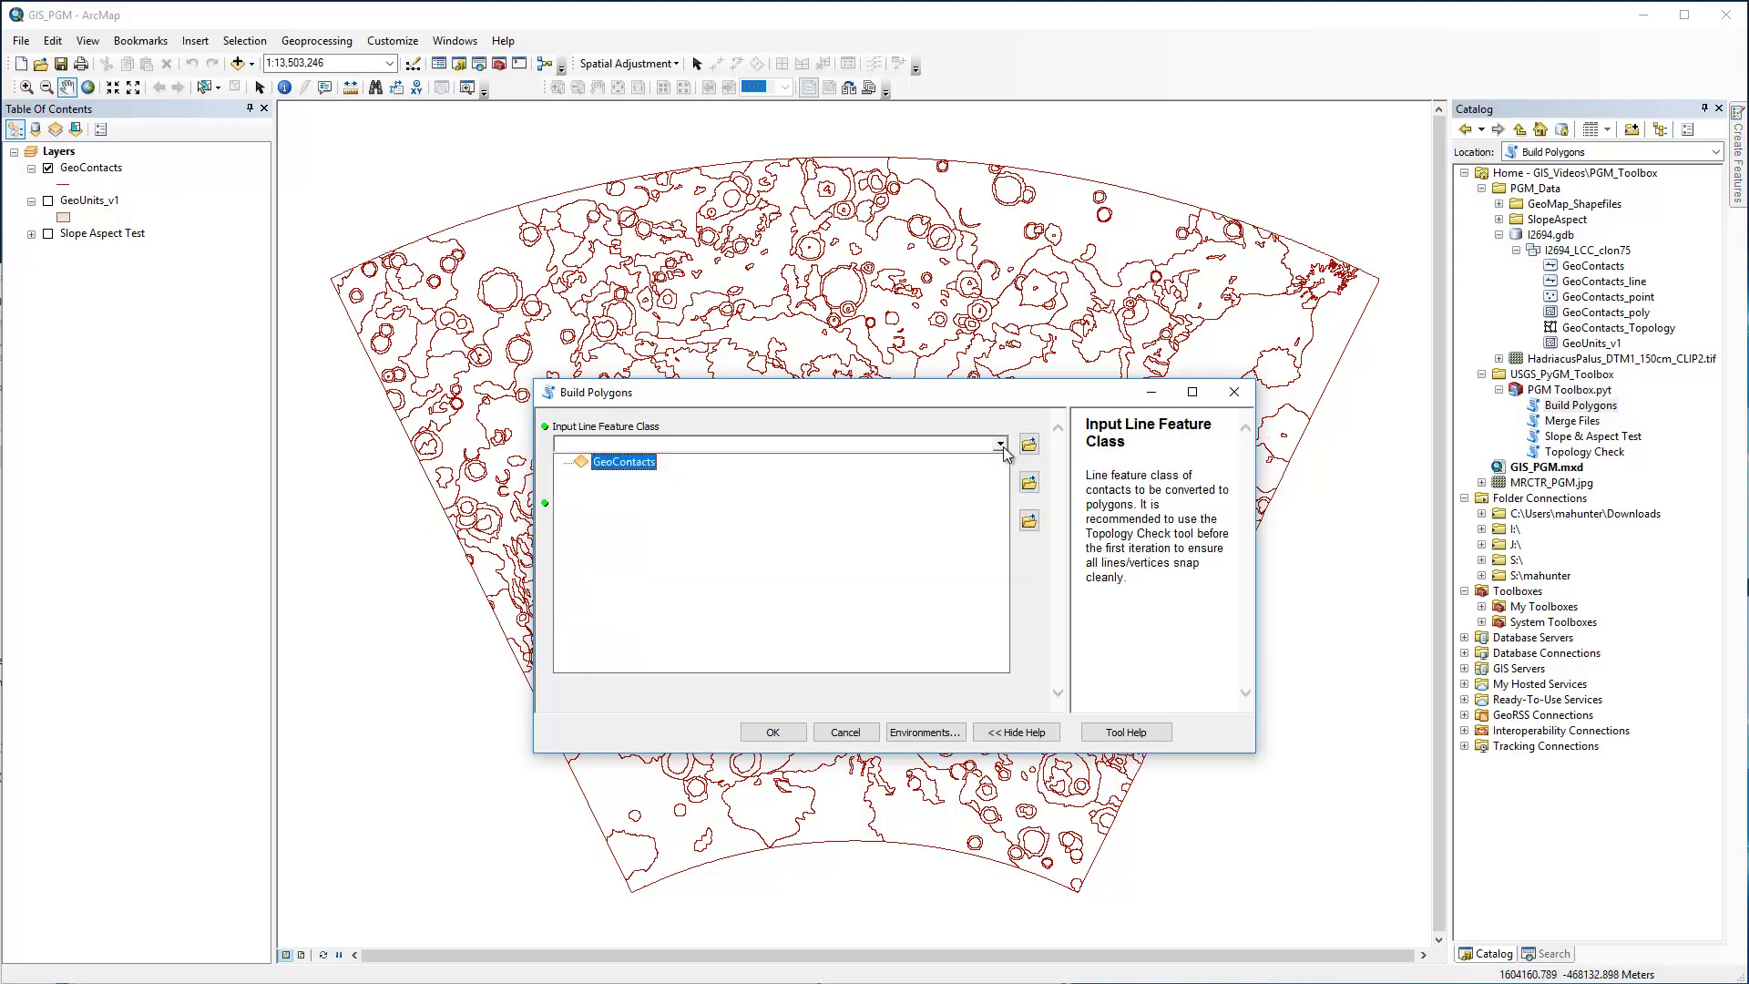
pyautogui.click(623, 463)
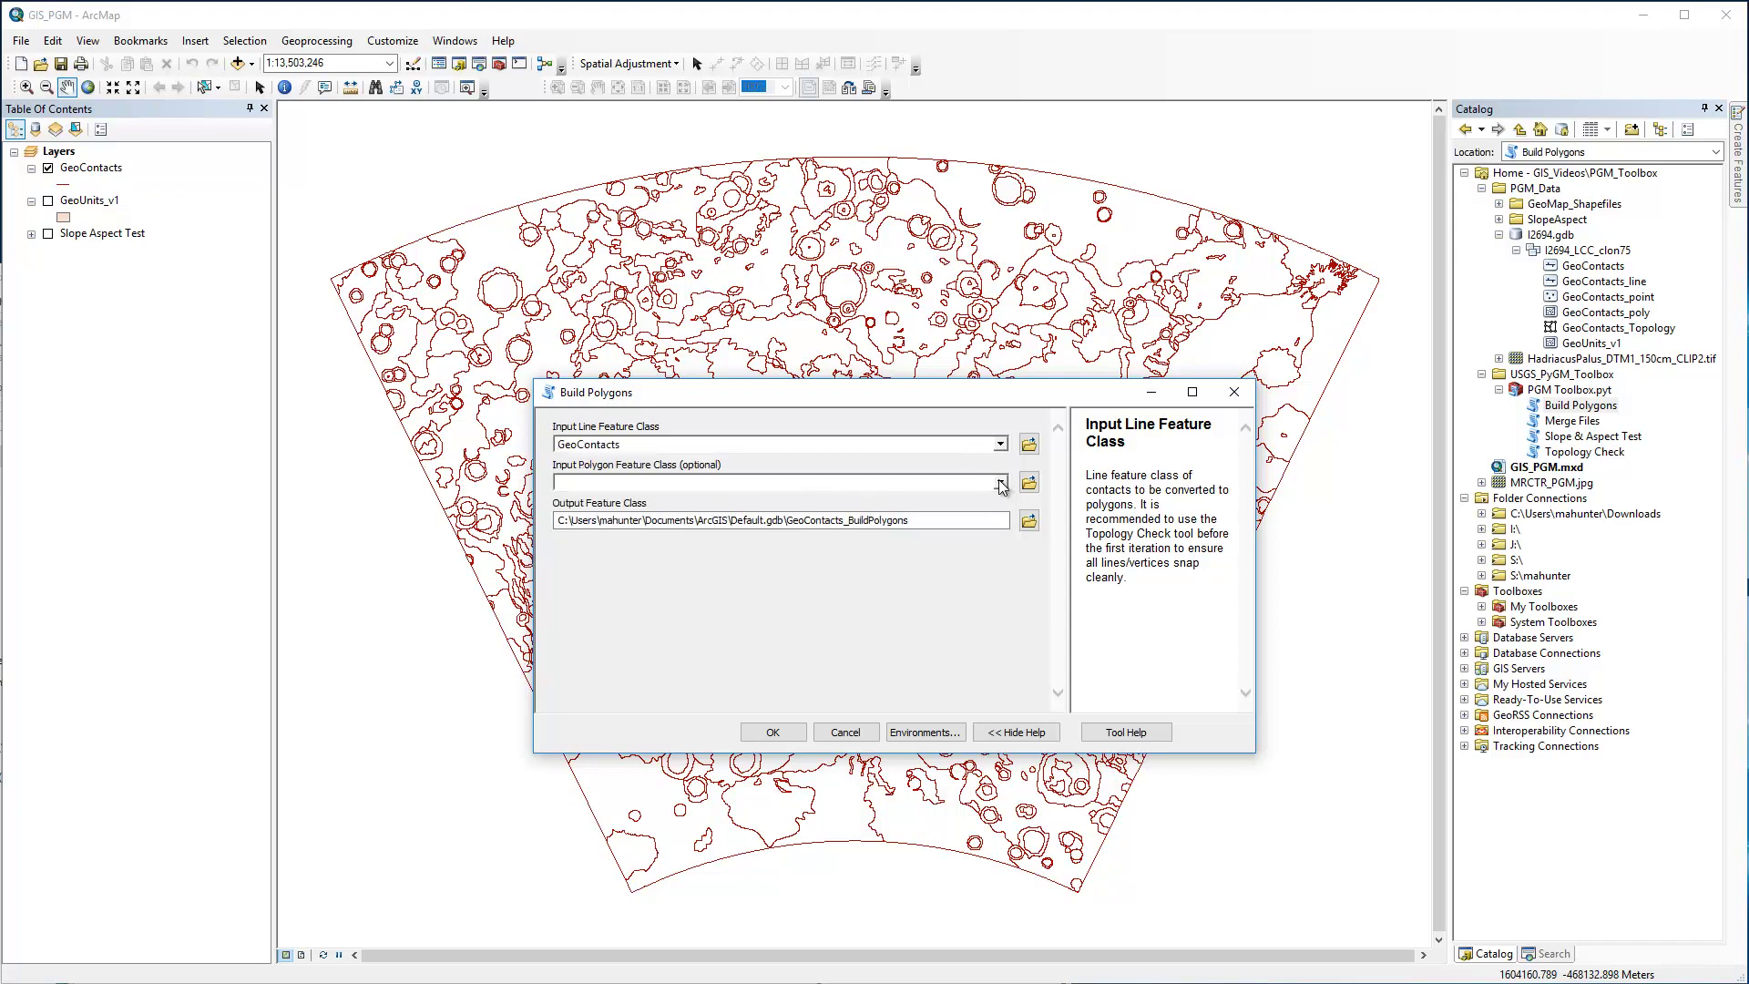
pyautogui.click(1000, 483)
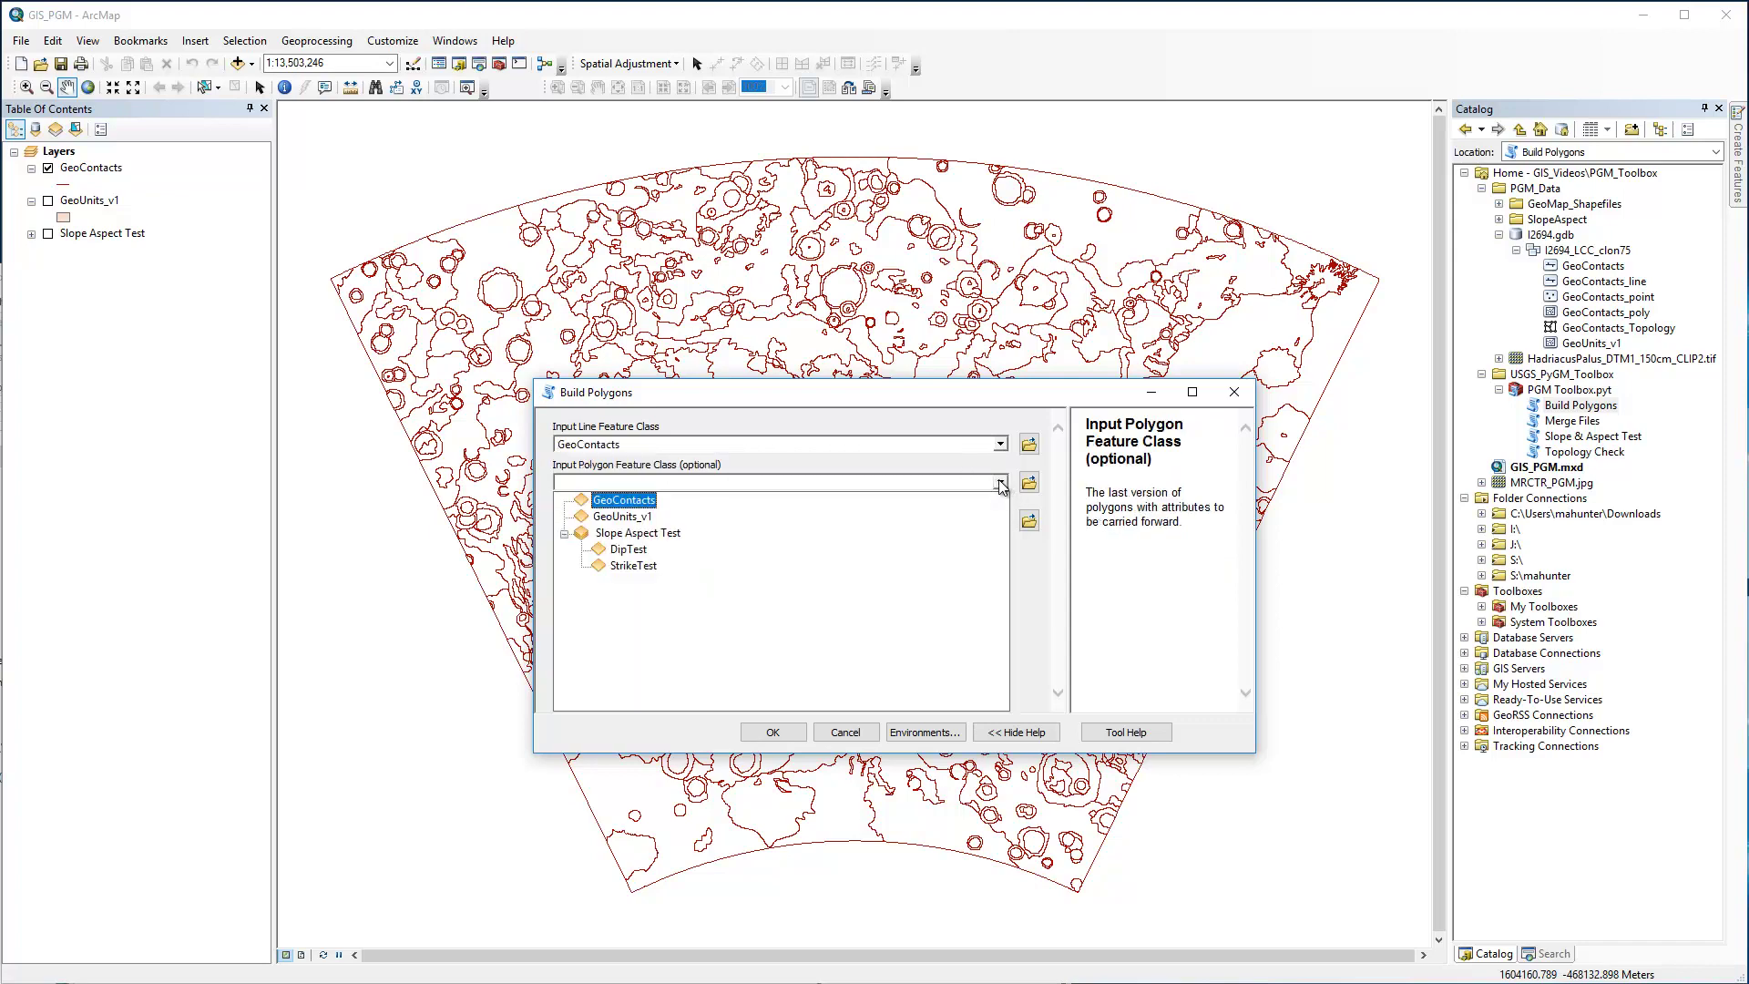
pyautogui.click(622, 516)
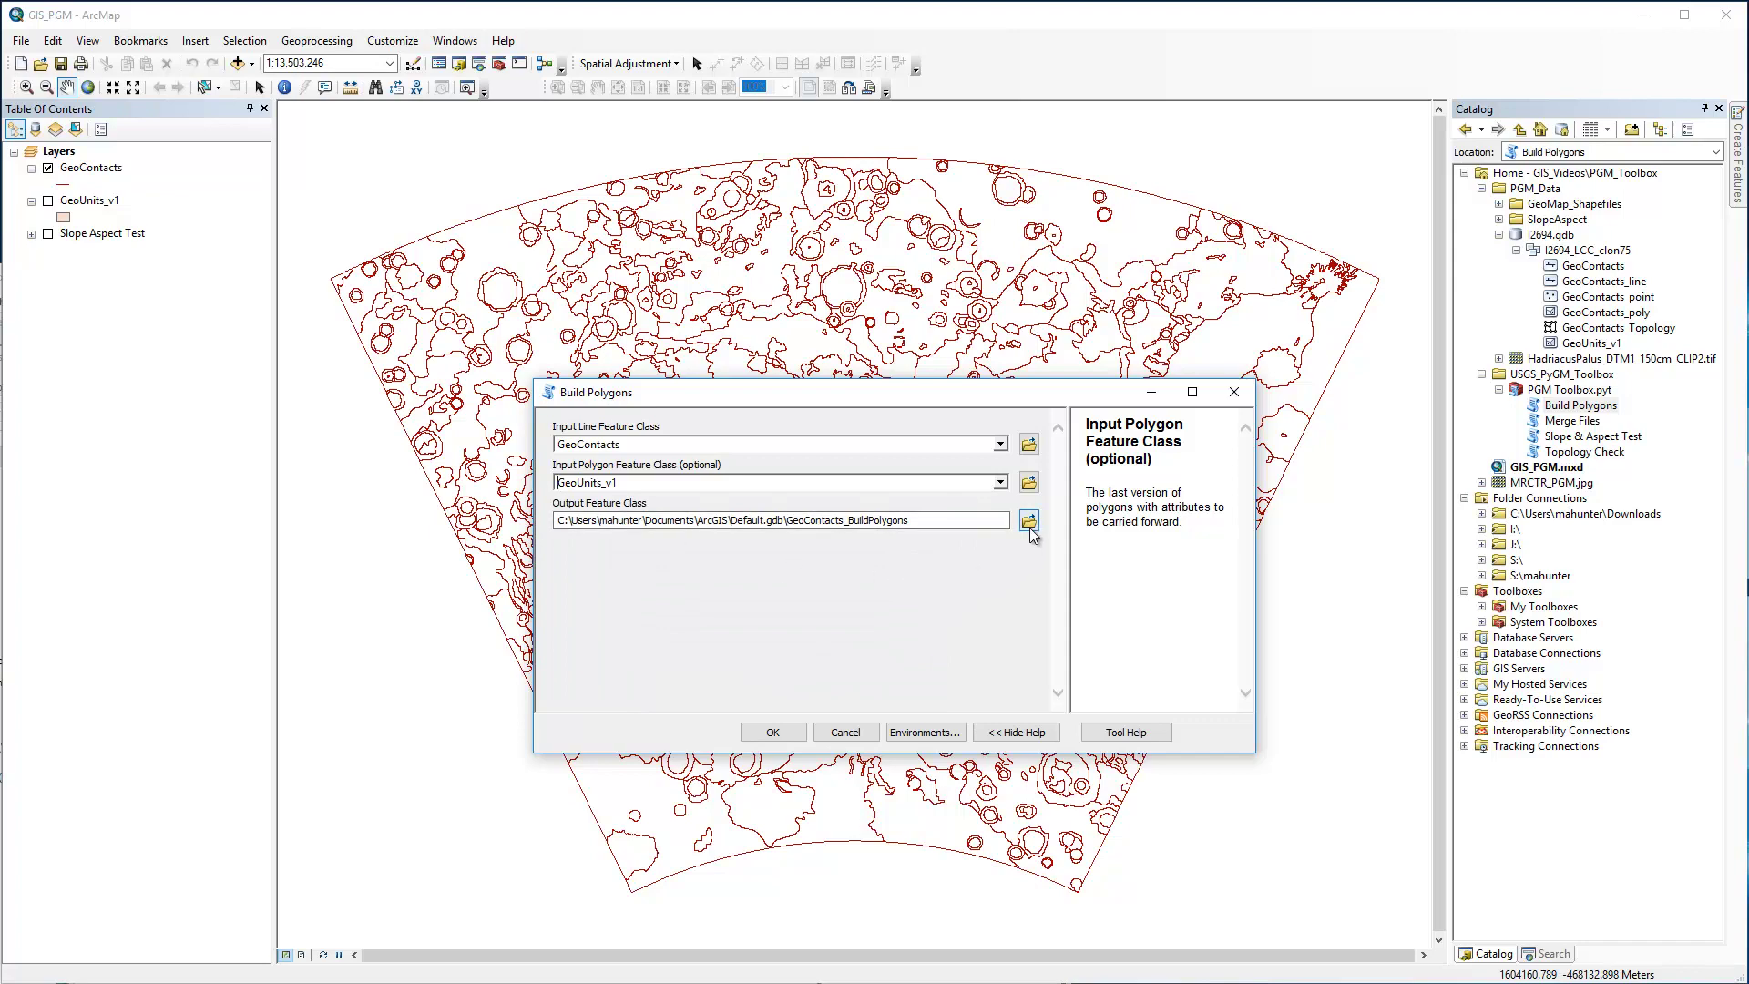
# Step: Name the output feature class GeoUnits_v2 and run the polygon build
pyautogui.click(1028, 521)
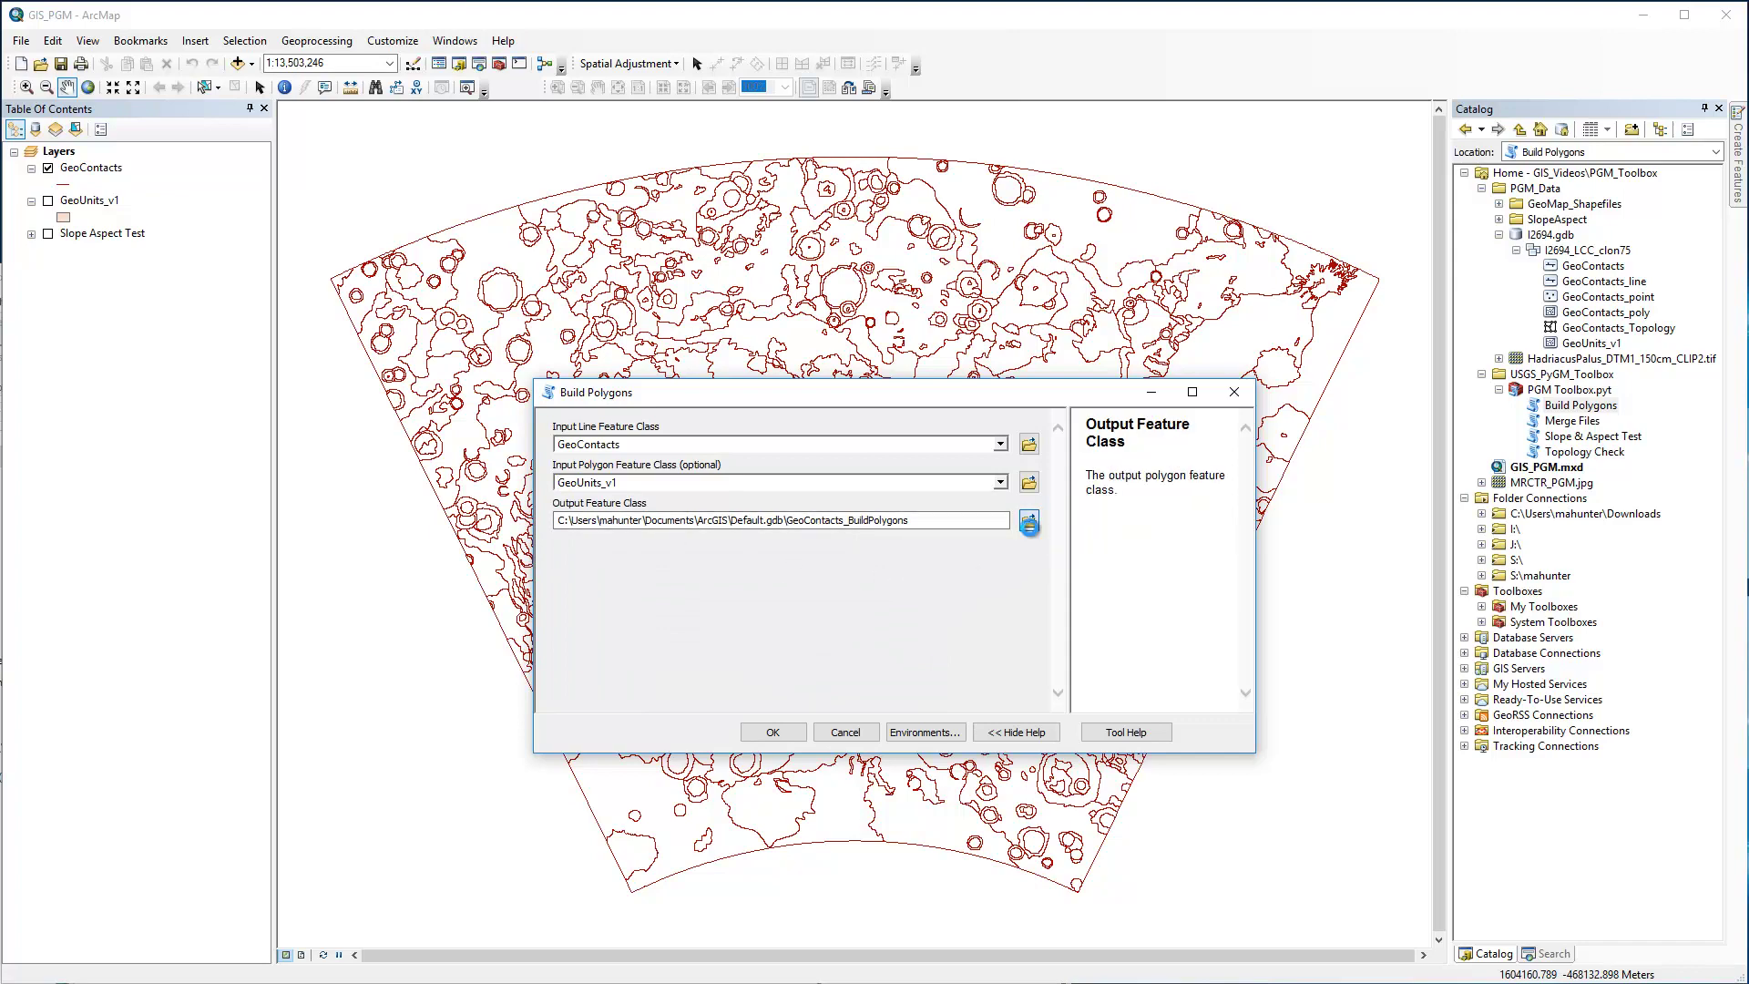
pyautogui.click(736, 546)
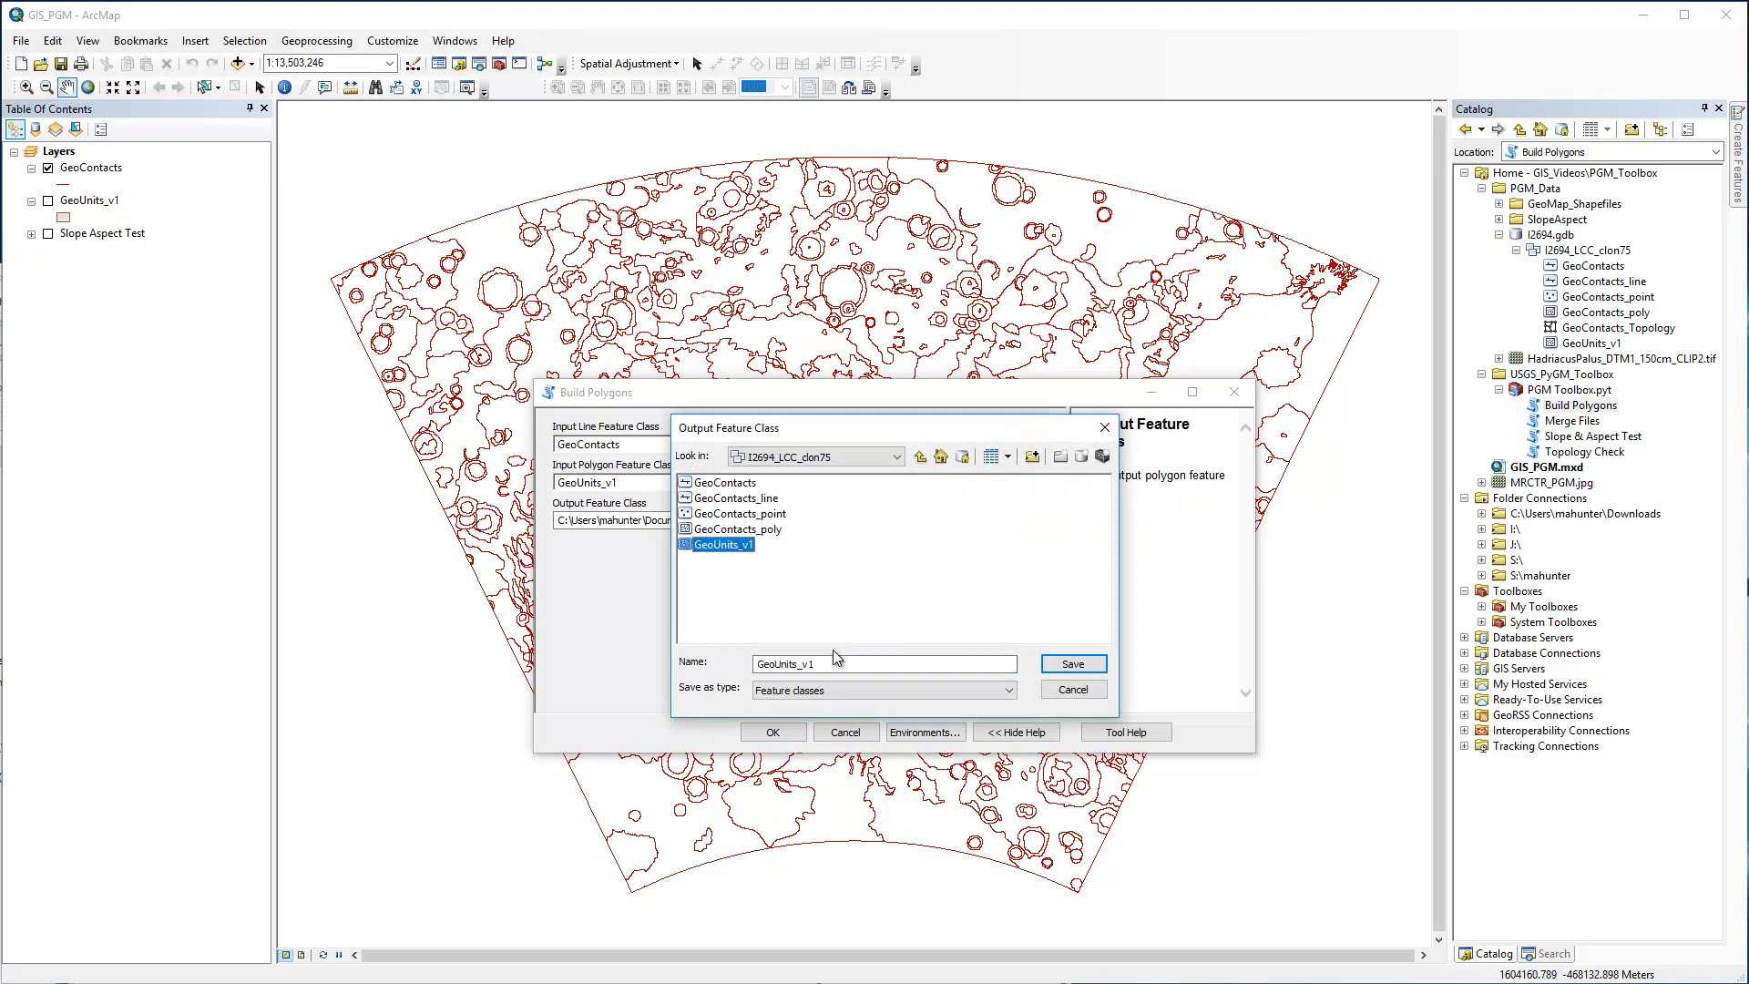
pyautogui.click(834, 662)
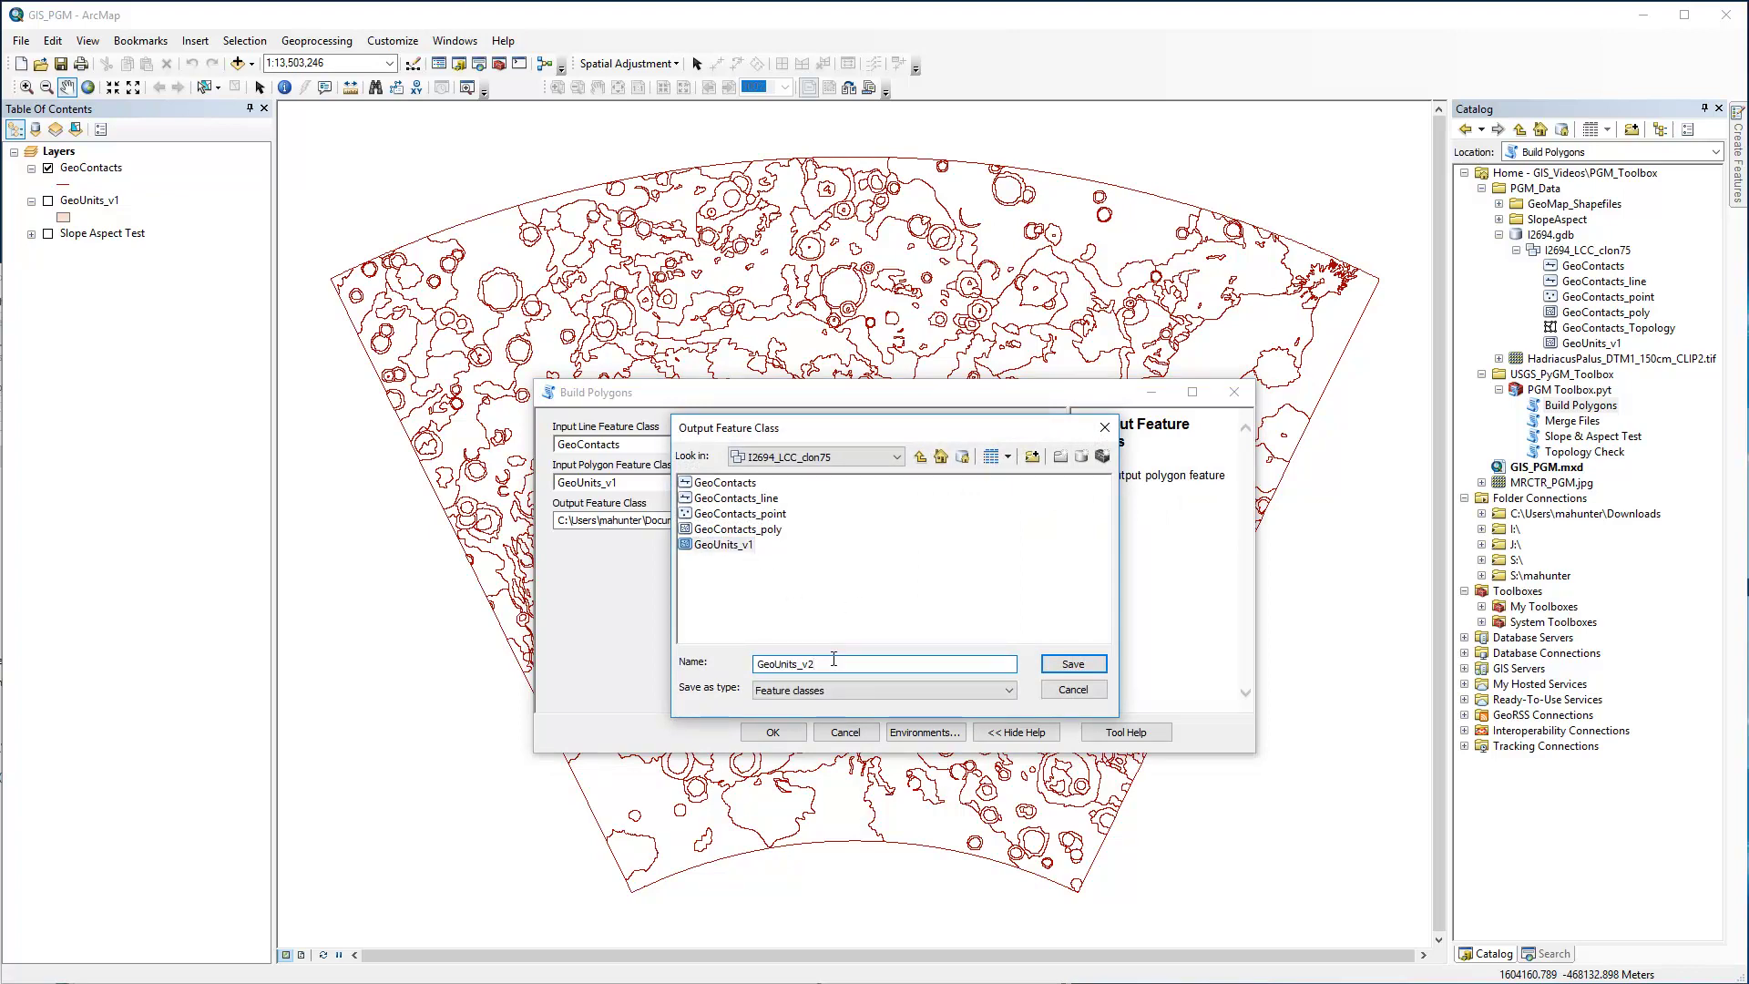
pyautogui.write('2')
pyautogui.click(1073, 664)
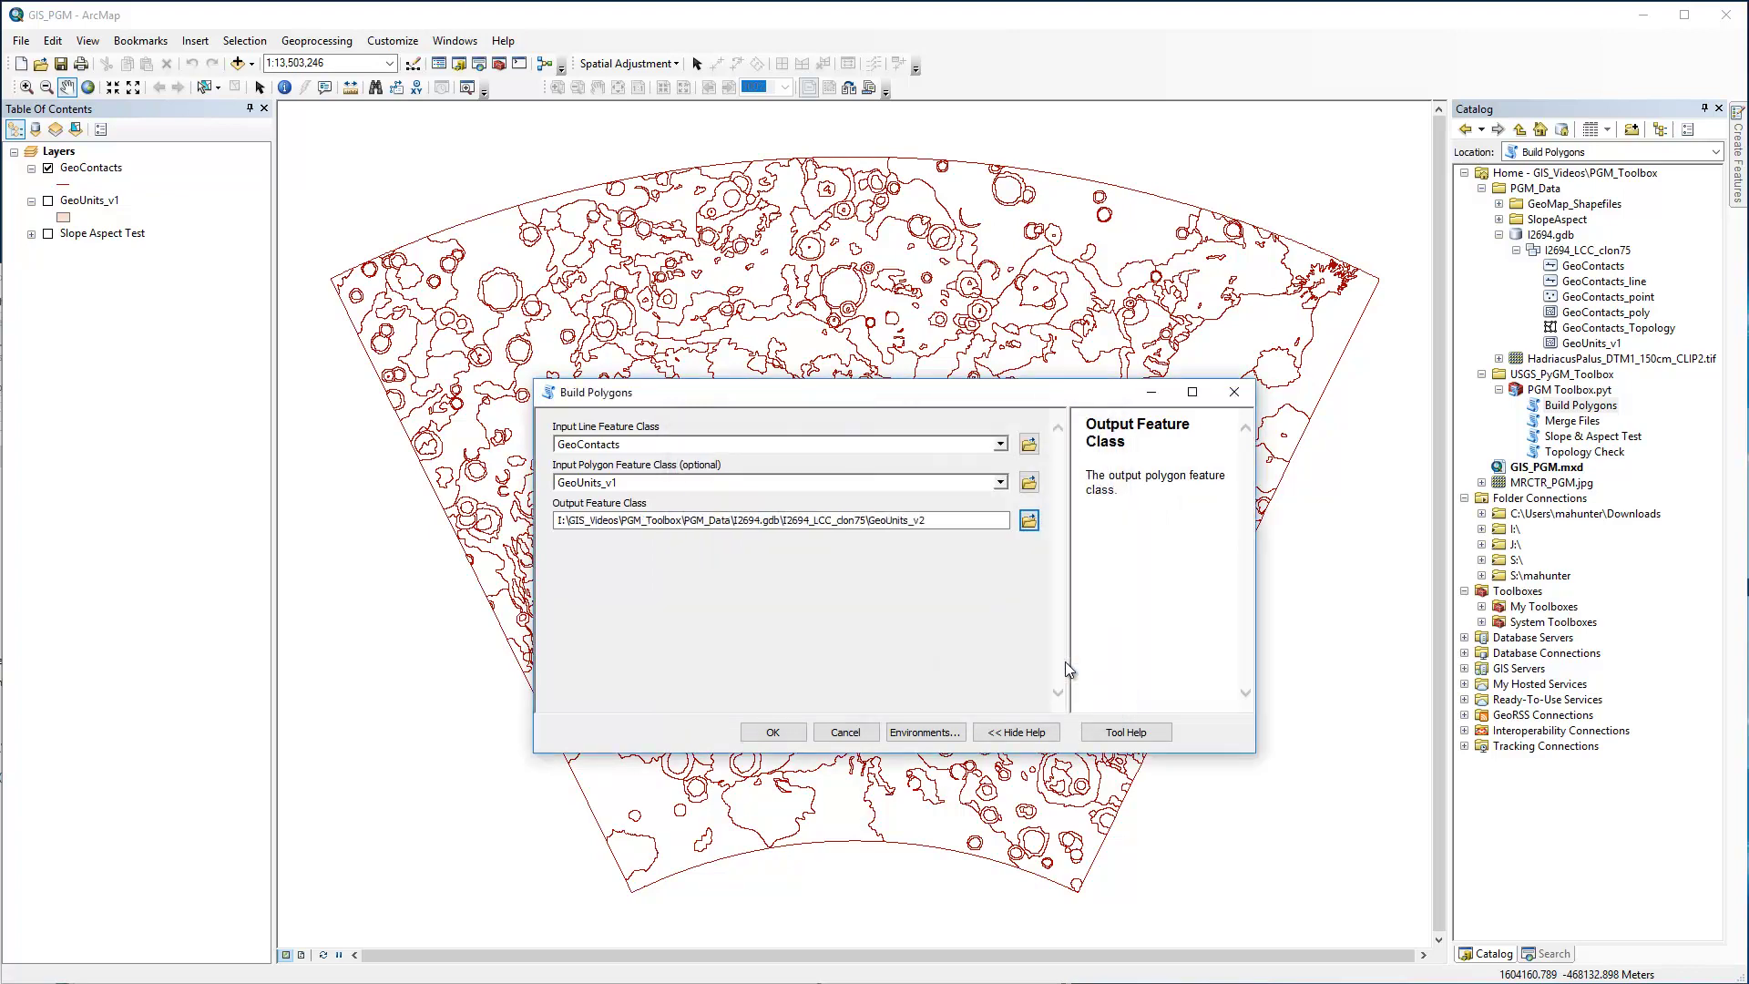
pyautogui.click(799, 736)
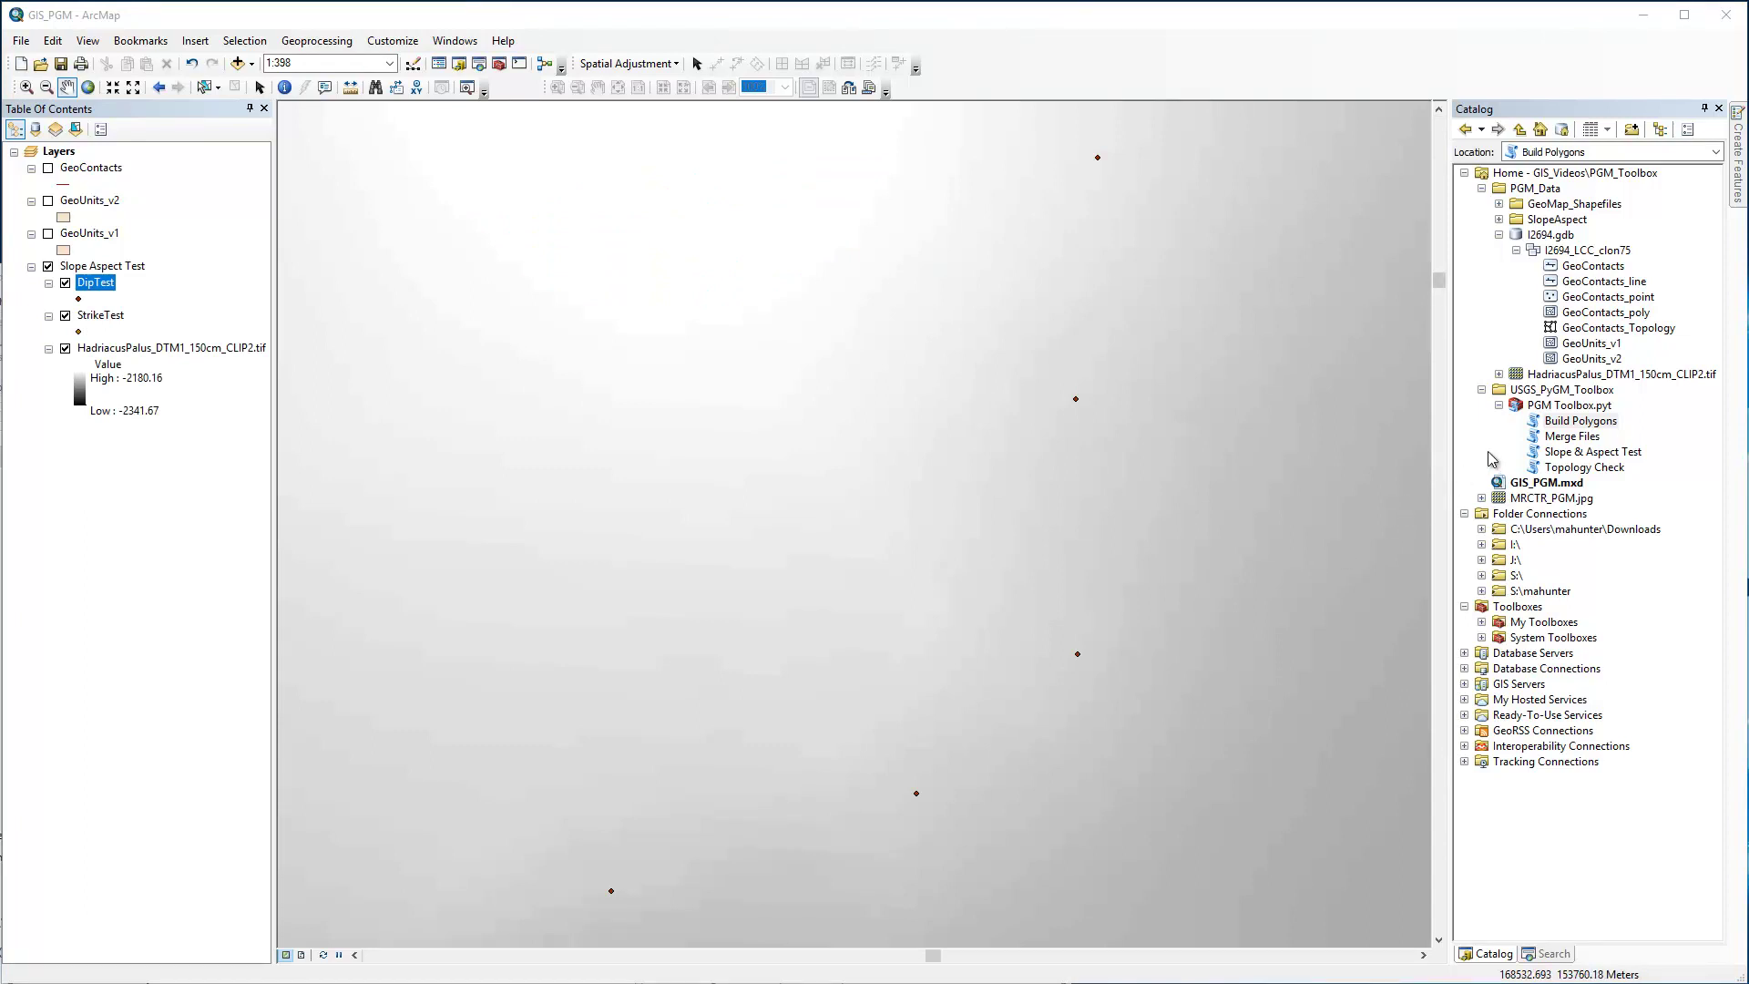
# Step: Select the Slope & Aspect Test tool in the Catalog toolbox
pyautogui.click(1576, 458)
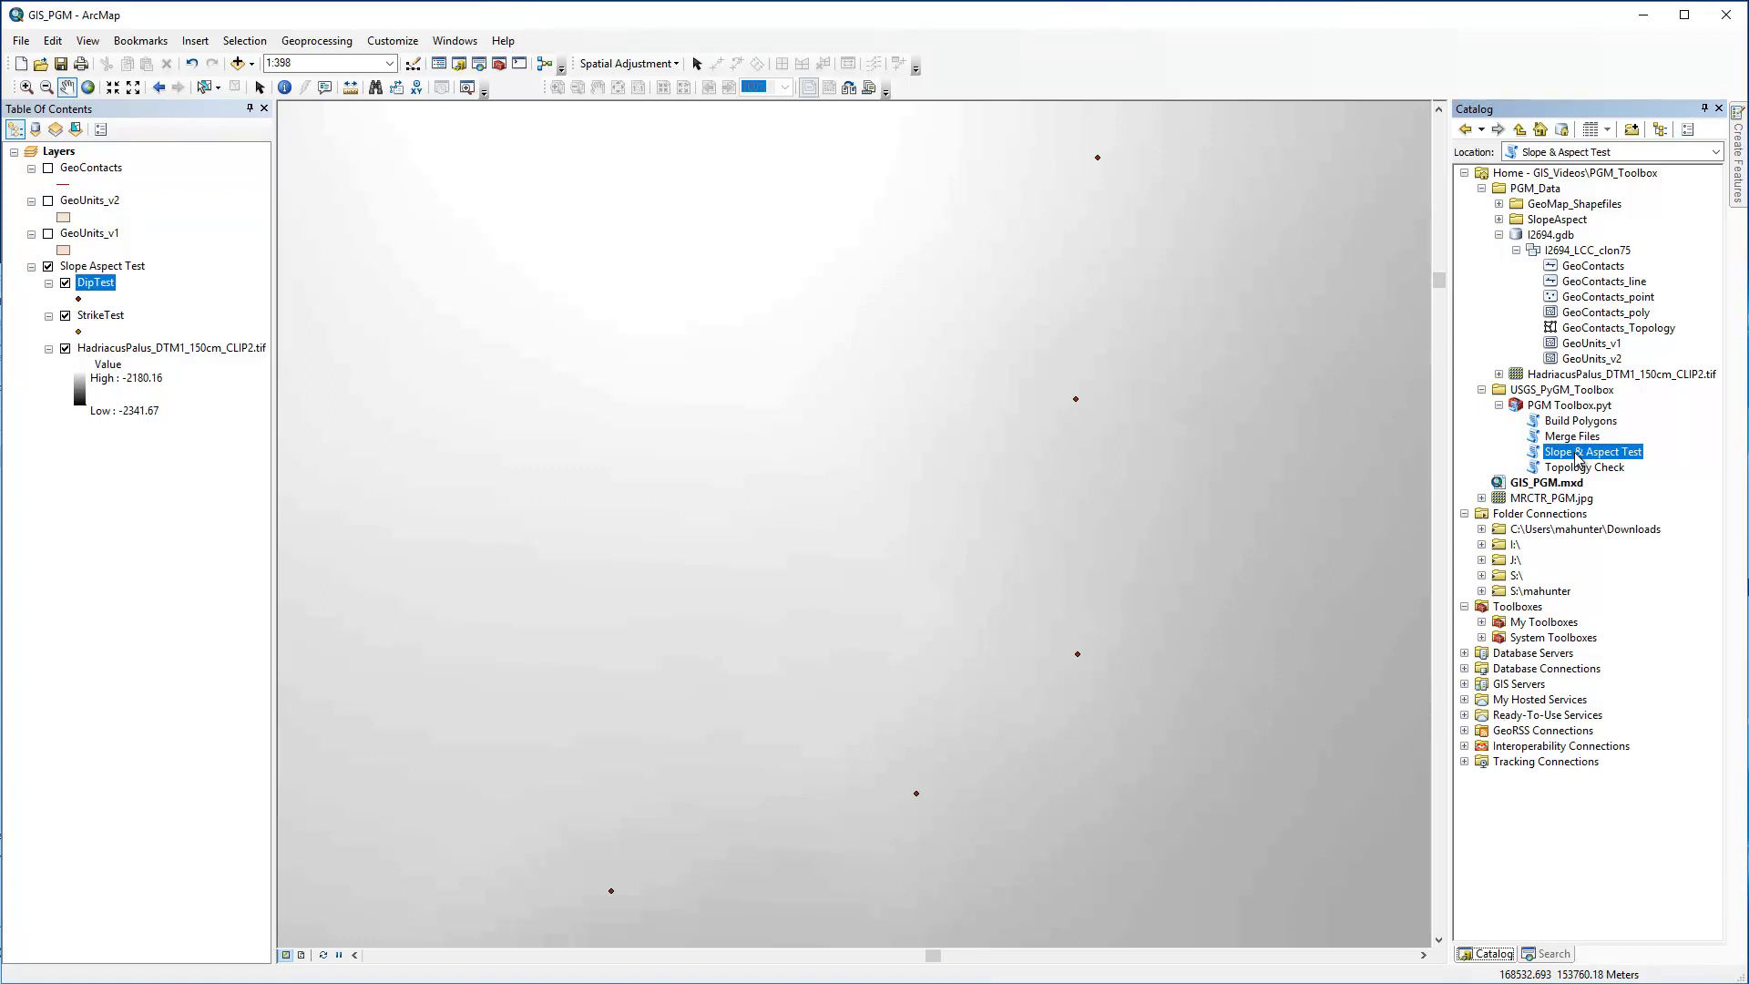
# Step: Set DipTest, field Calc_Dip, DEM HadriacusPalus_DTM1_150cm_CLIP2.tif, and test type Slope
pyautogui.doubleClick(1577, 458)
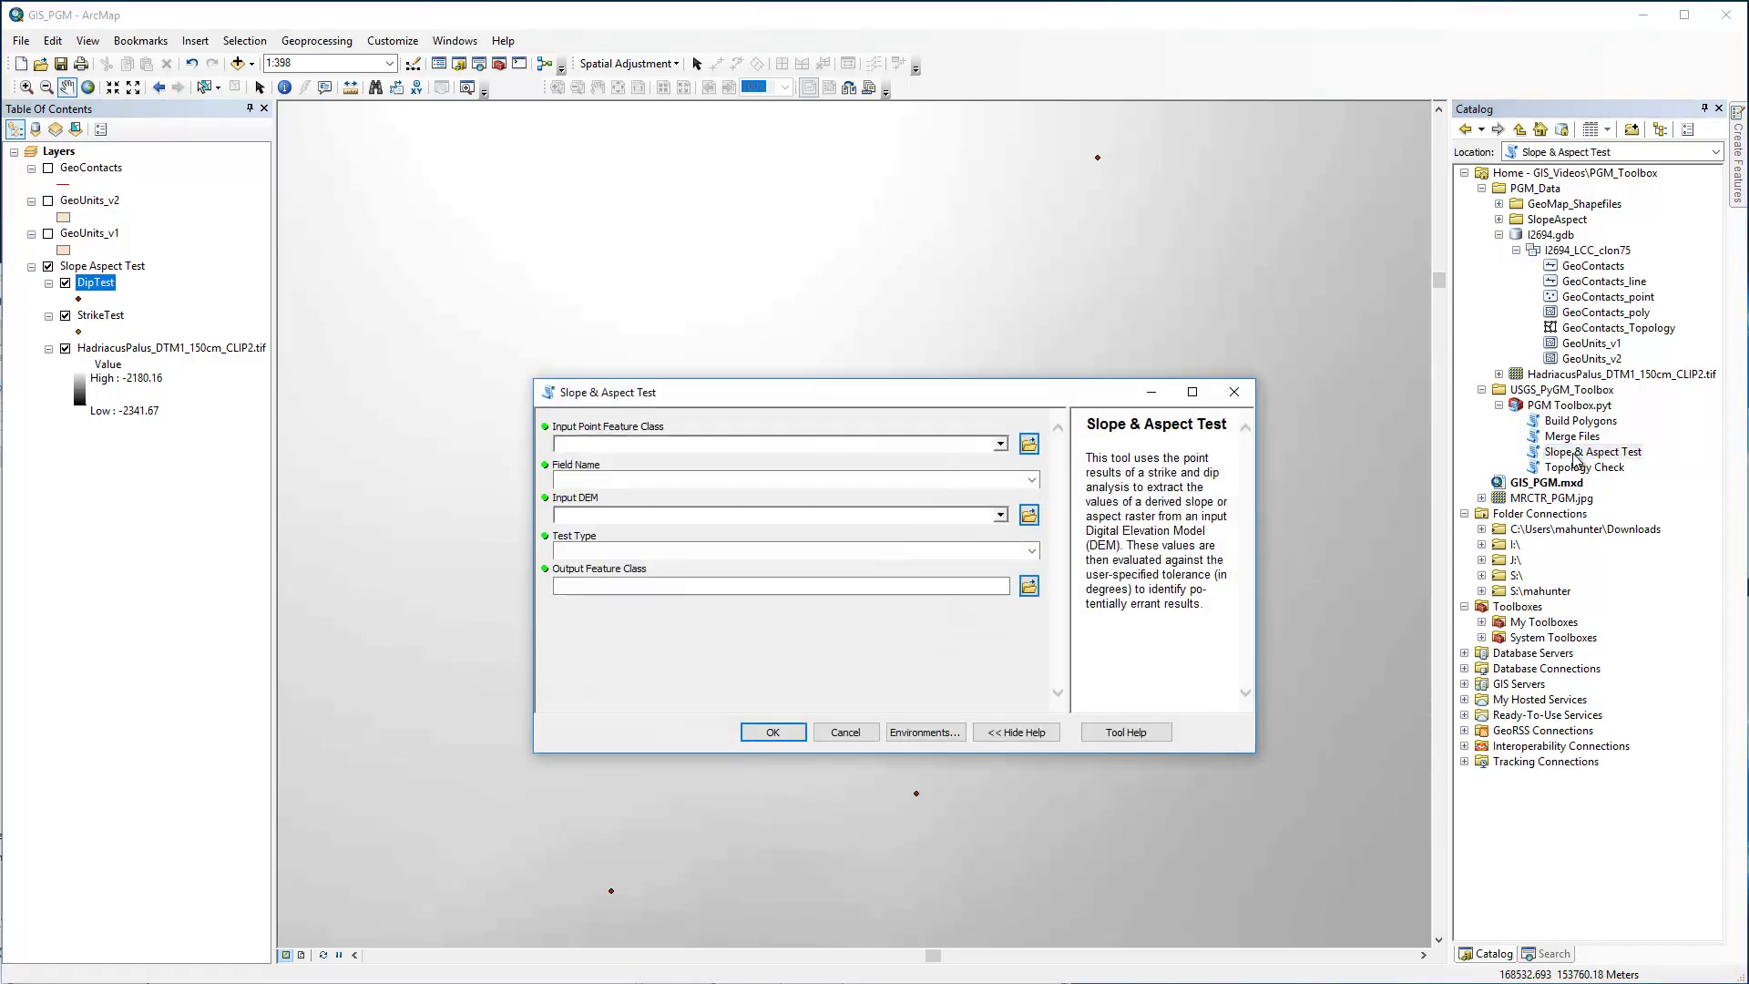
pyautogui.click(1000, 444)
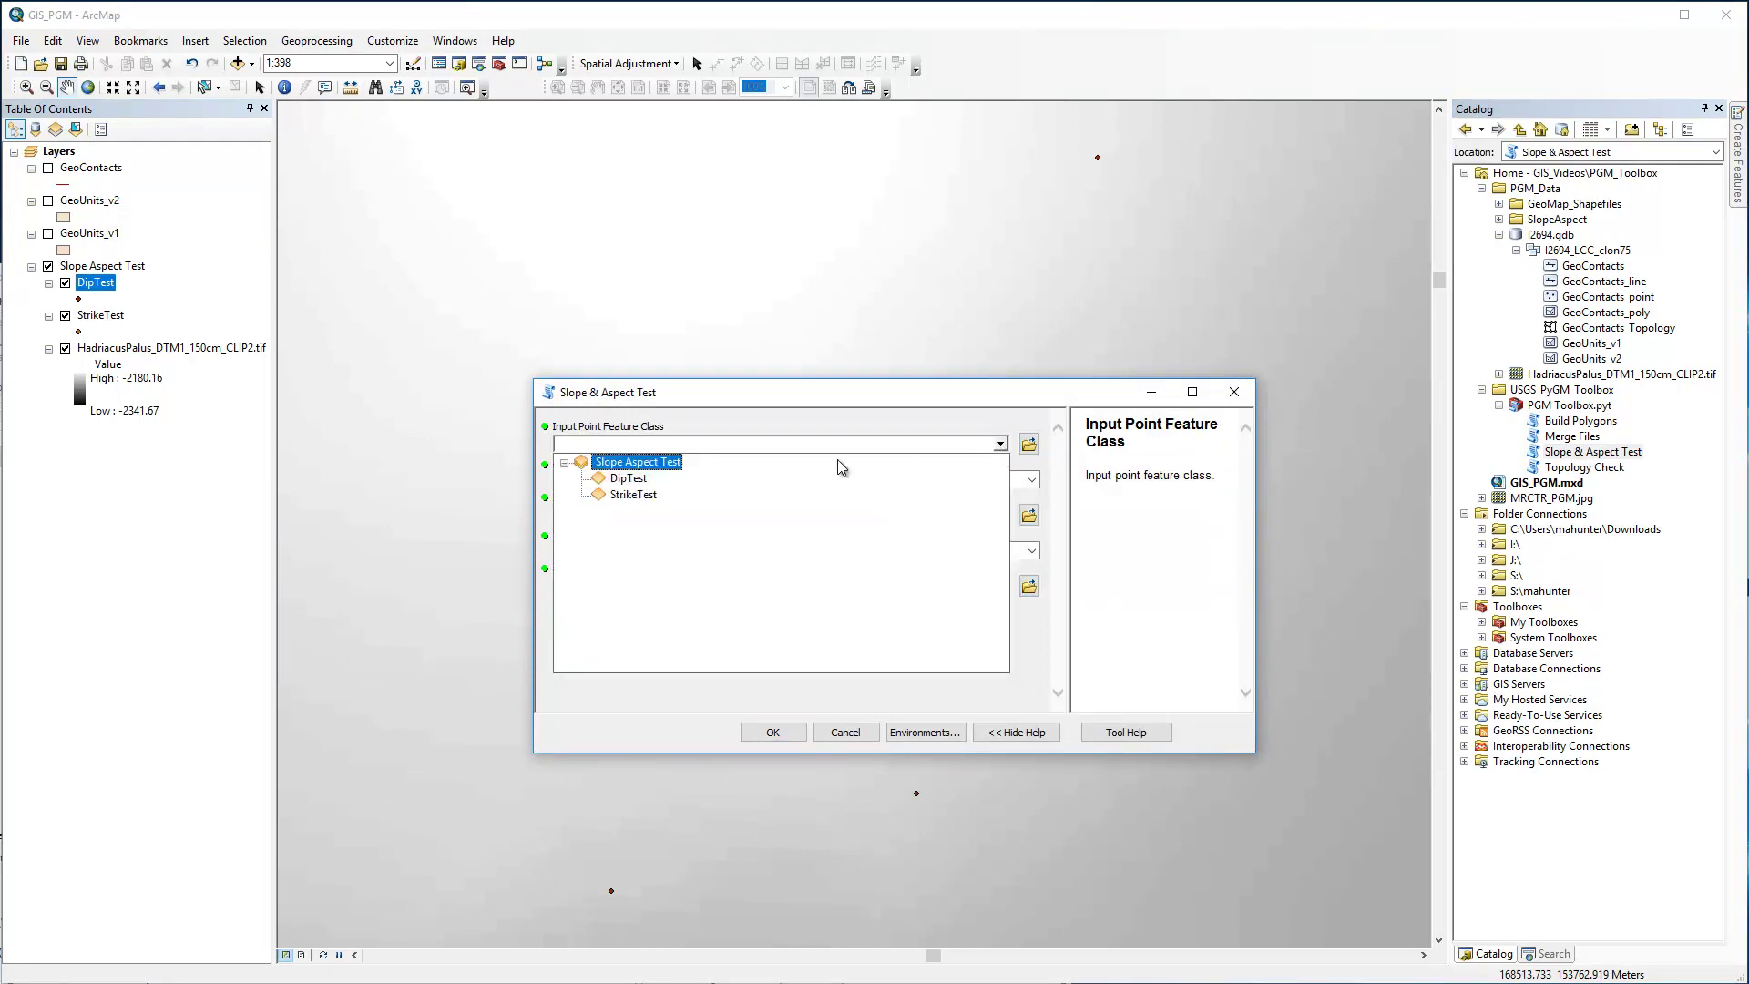
pyautogui.click(629, 480)
pyautogui.click(1032, 480)
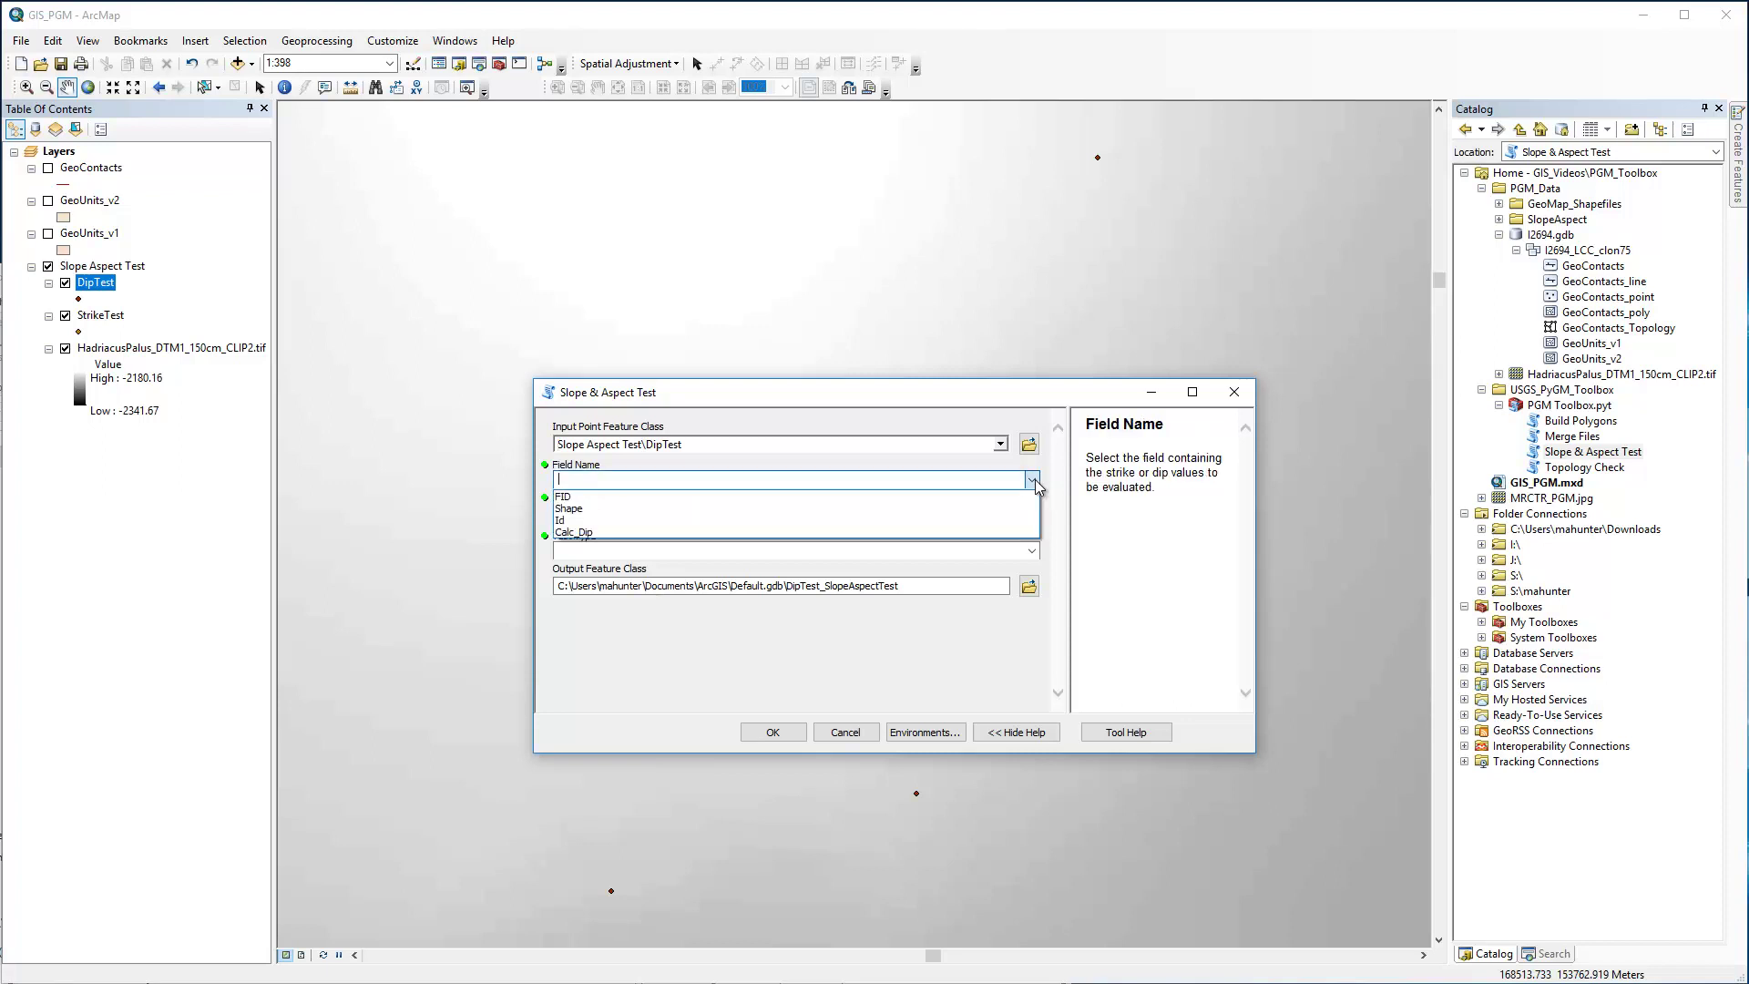
pyautogui.click(925, 532)
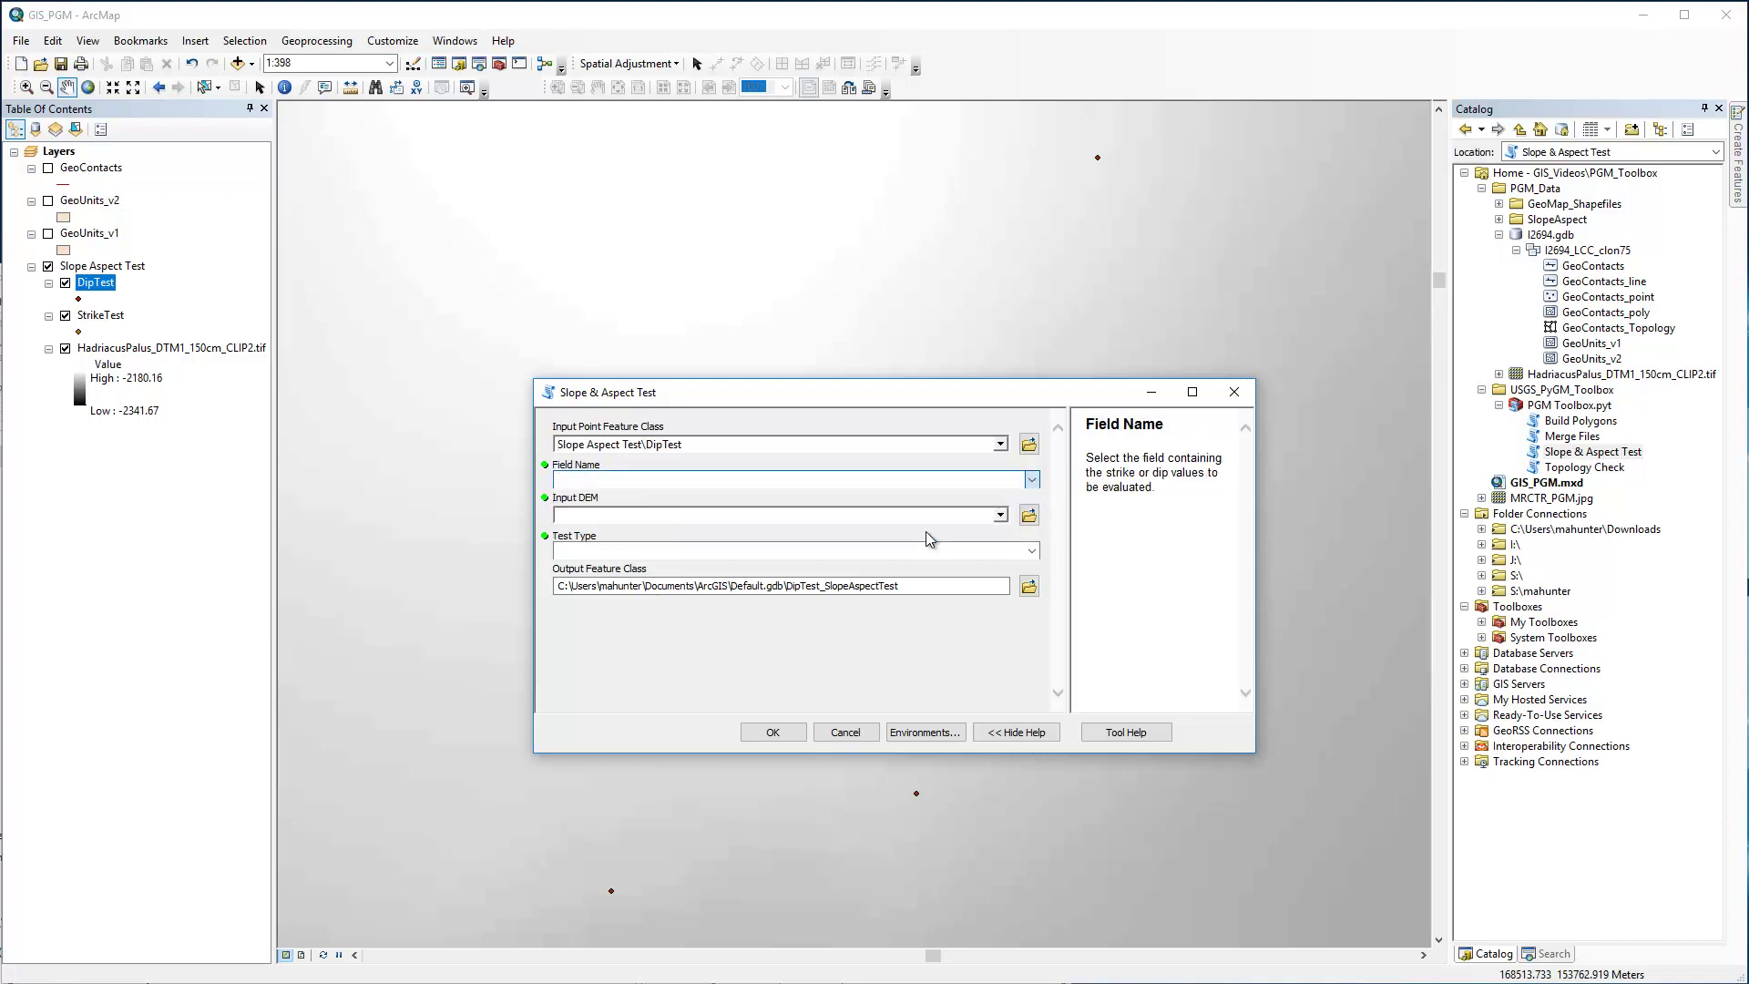
pyautogui.click(1000, 514)
pyautogui.click(753, 550)
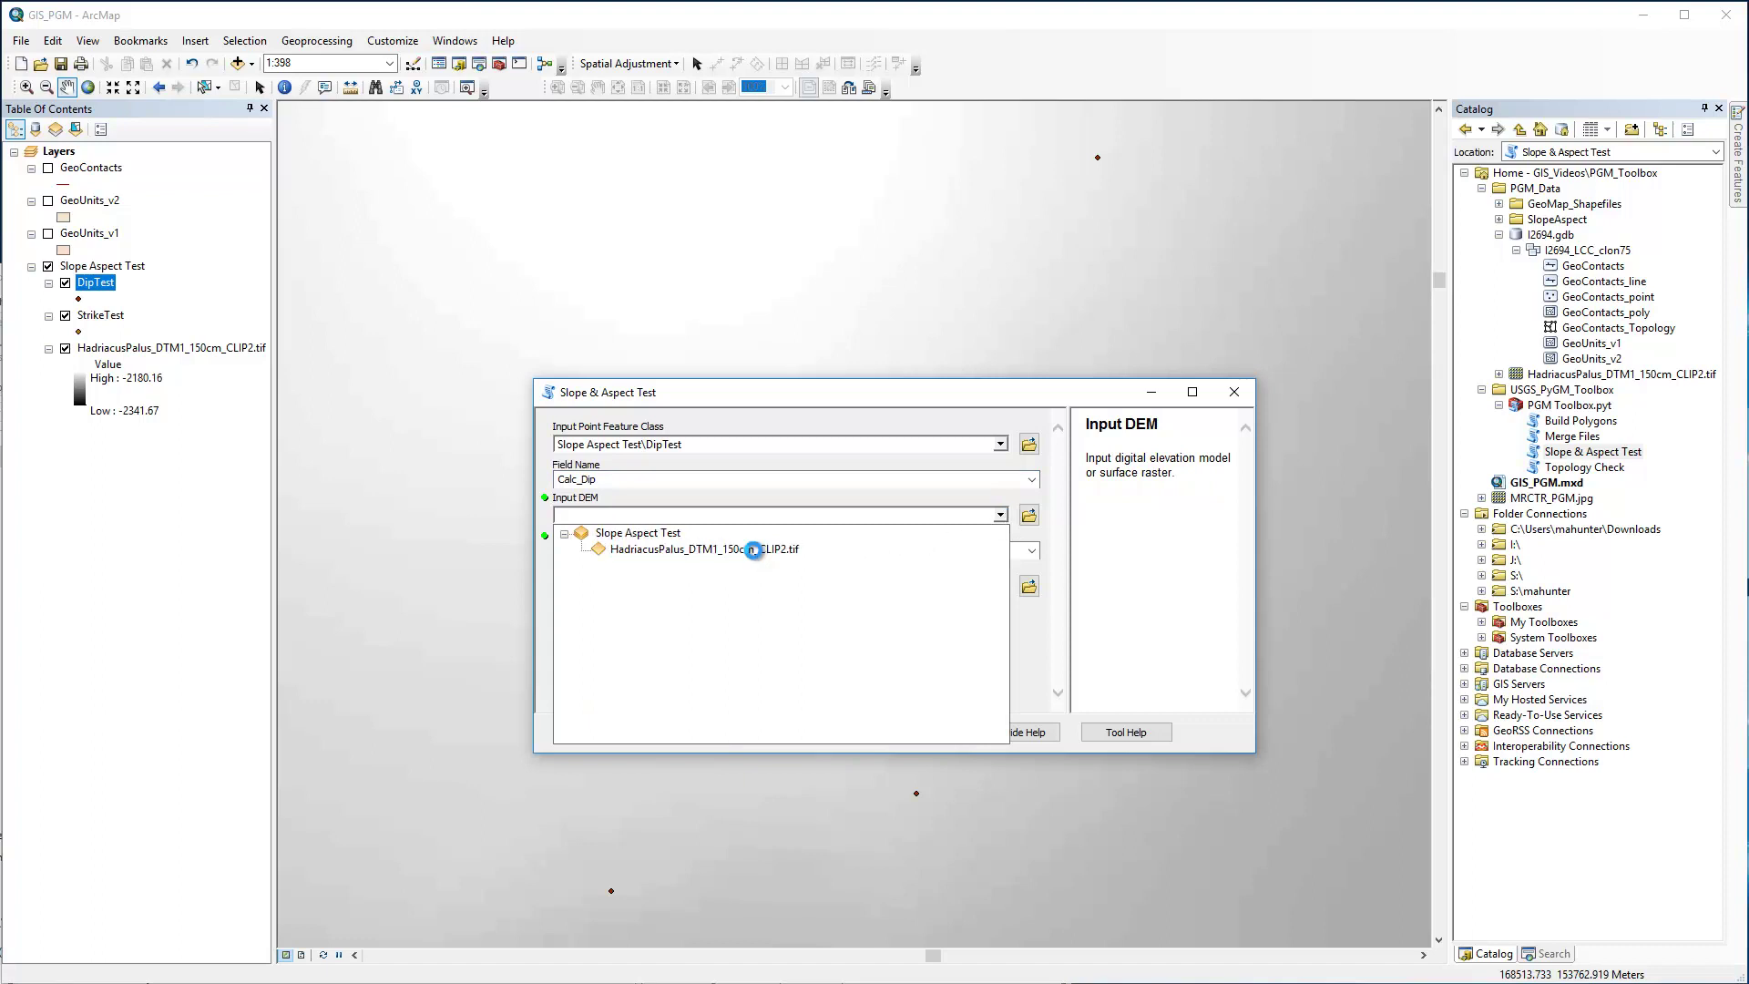
pyautogui.click(1032, 550)
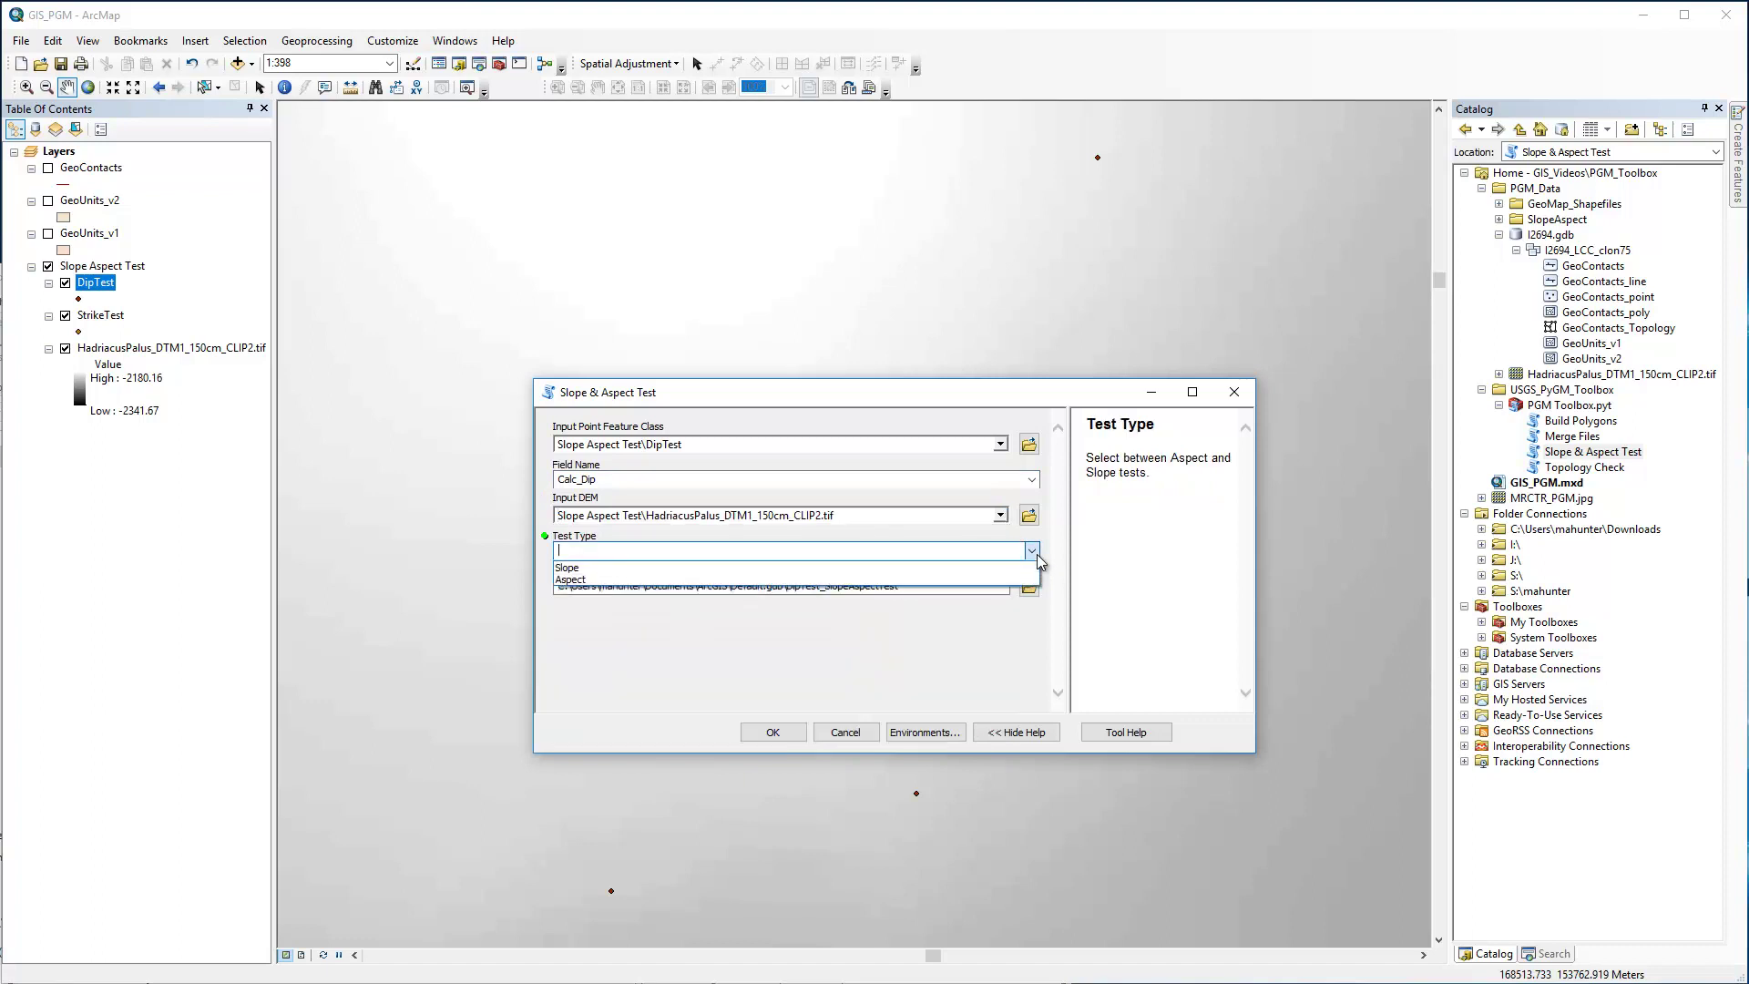
pyautogui.click(1027, 572)
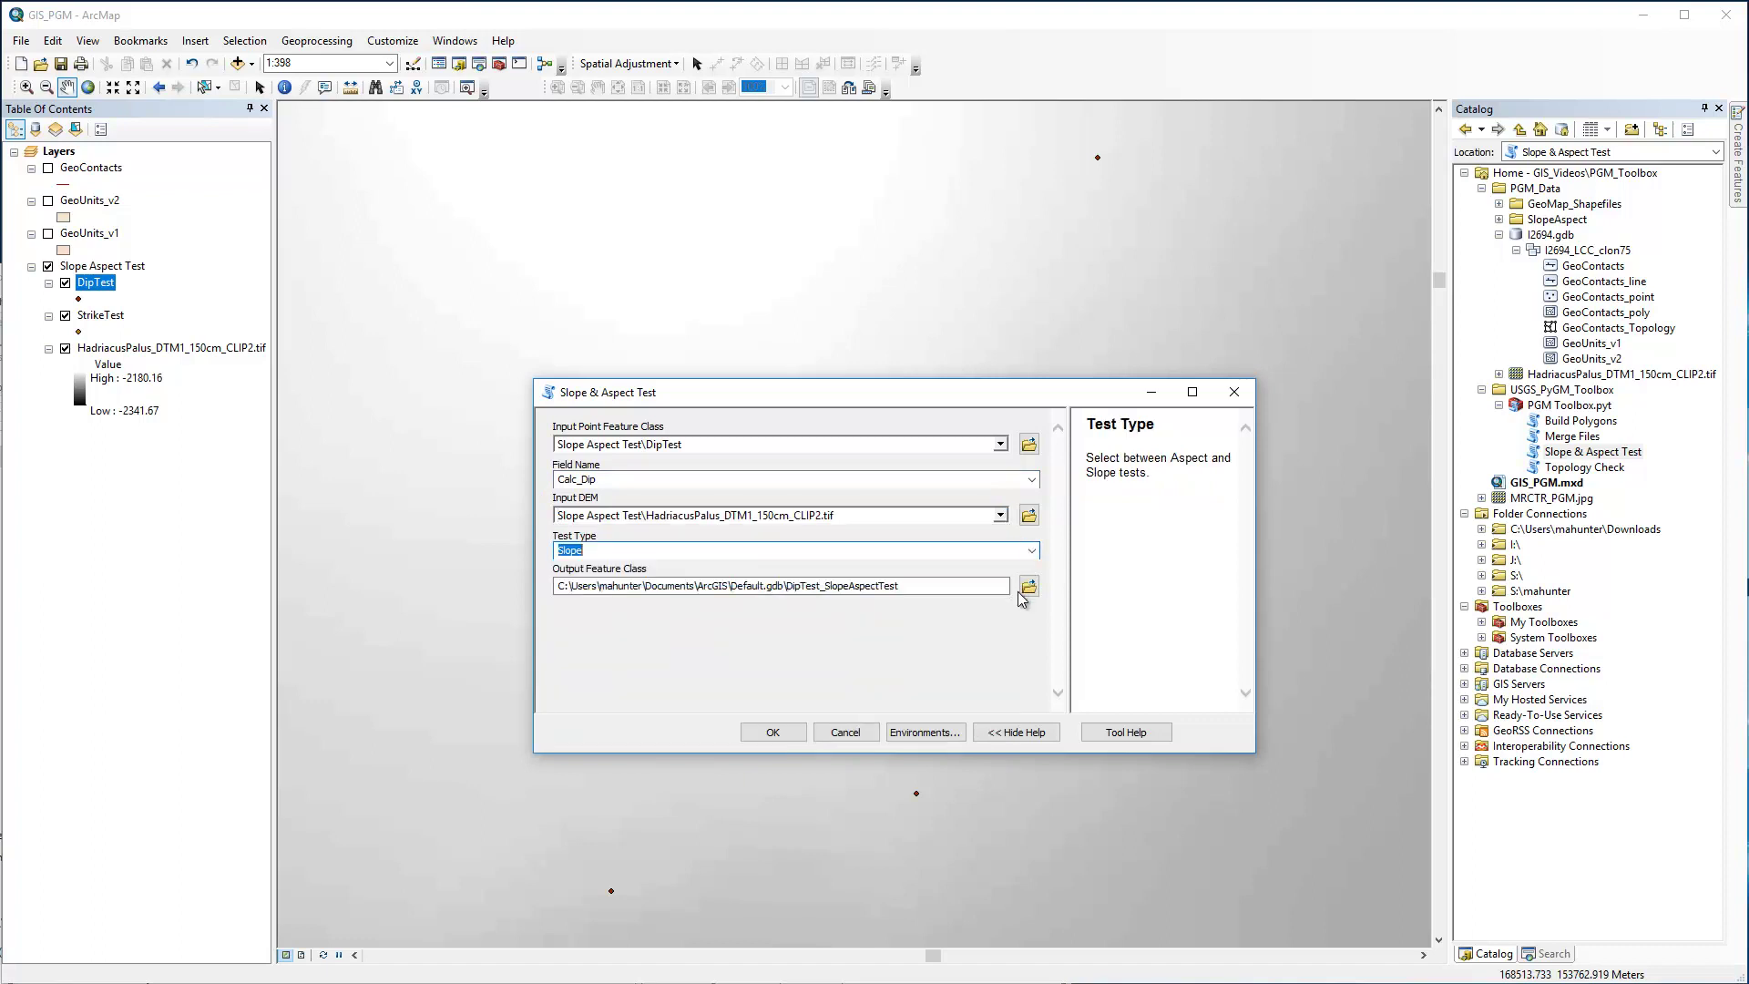
# Step: Save the results as SlopeTest and run the slope test
pyautogui.click(1028, 586)
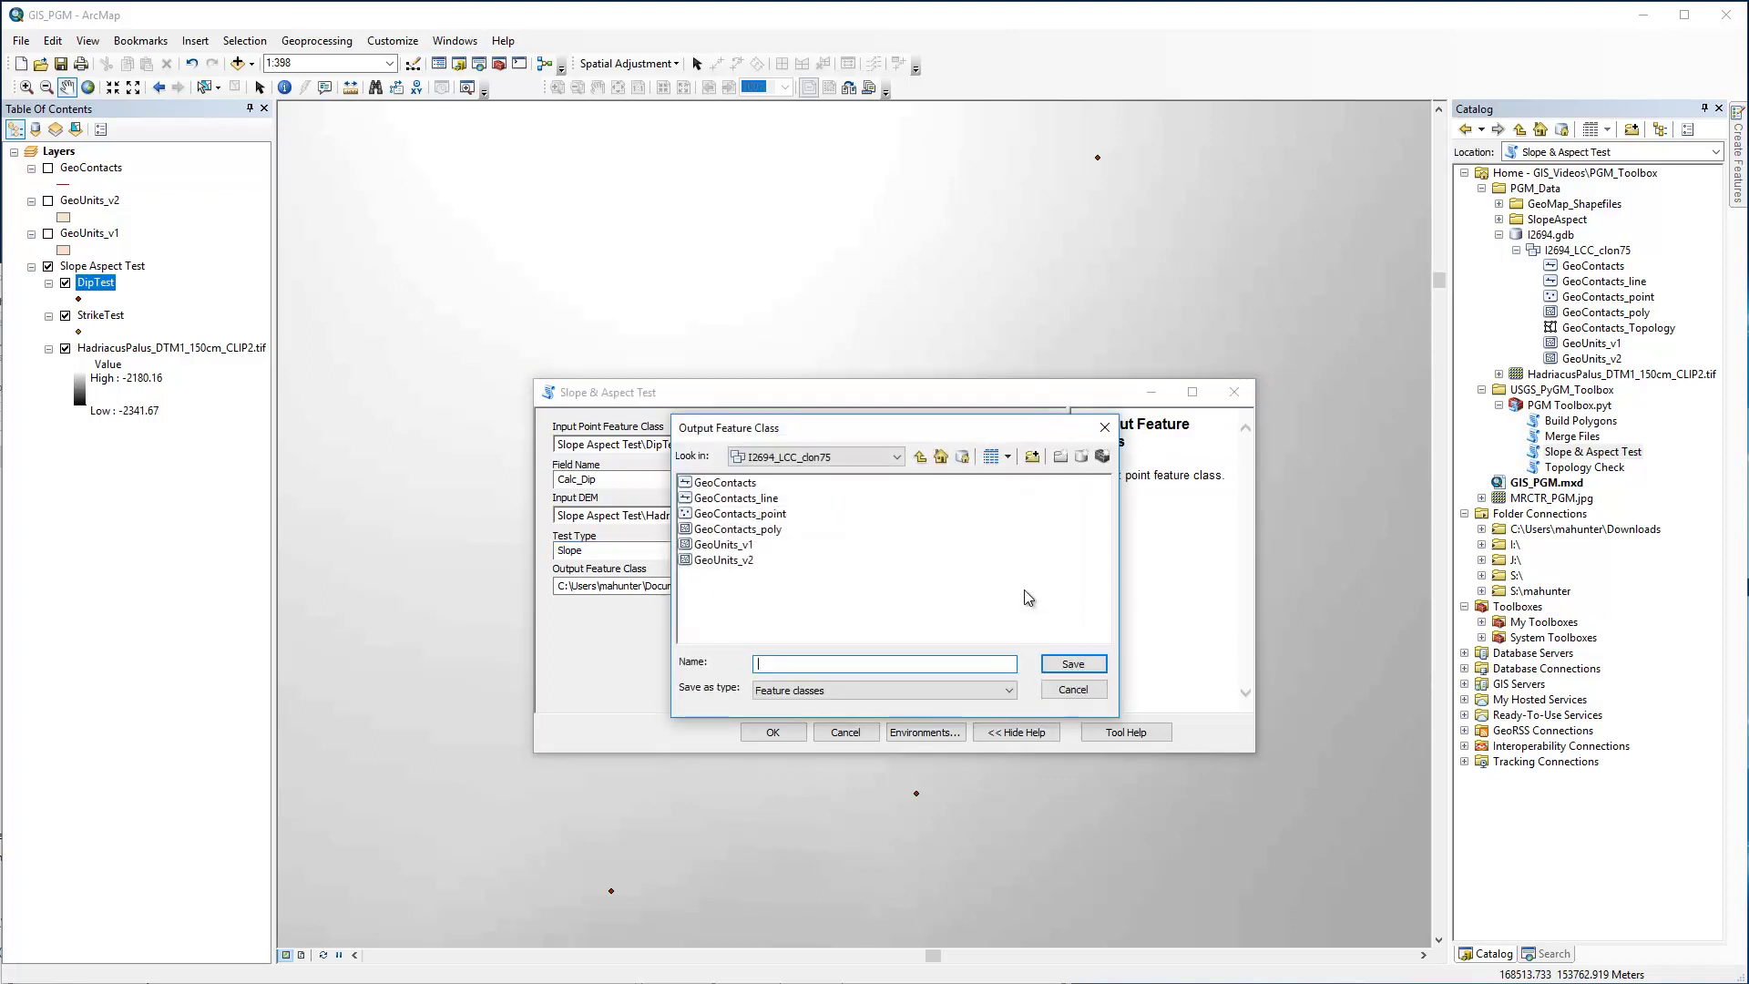
pyautogui.write('SlopeTest')
pyautogui.click(1074, 662)
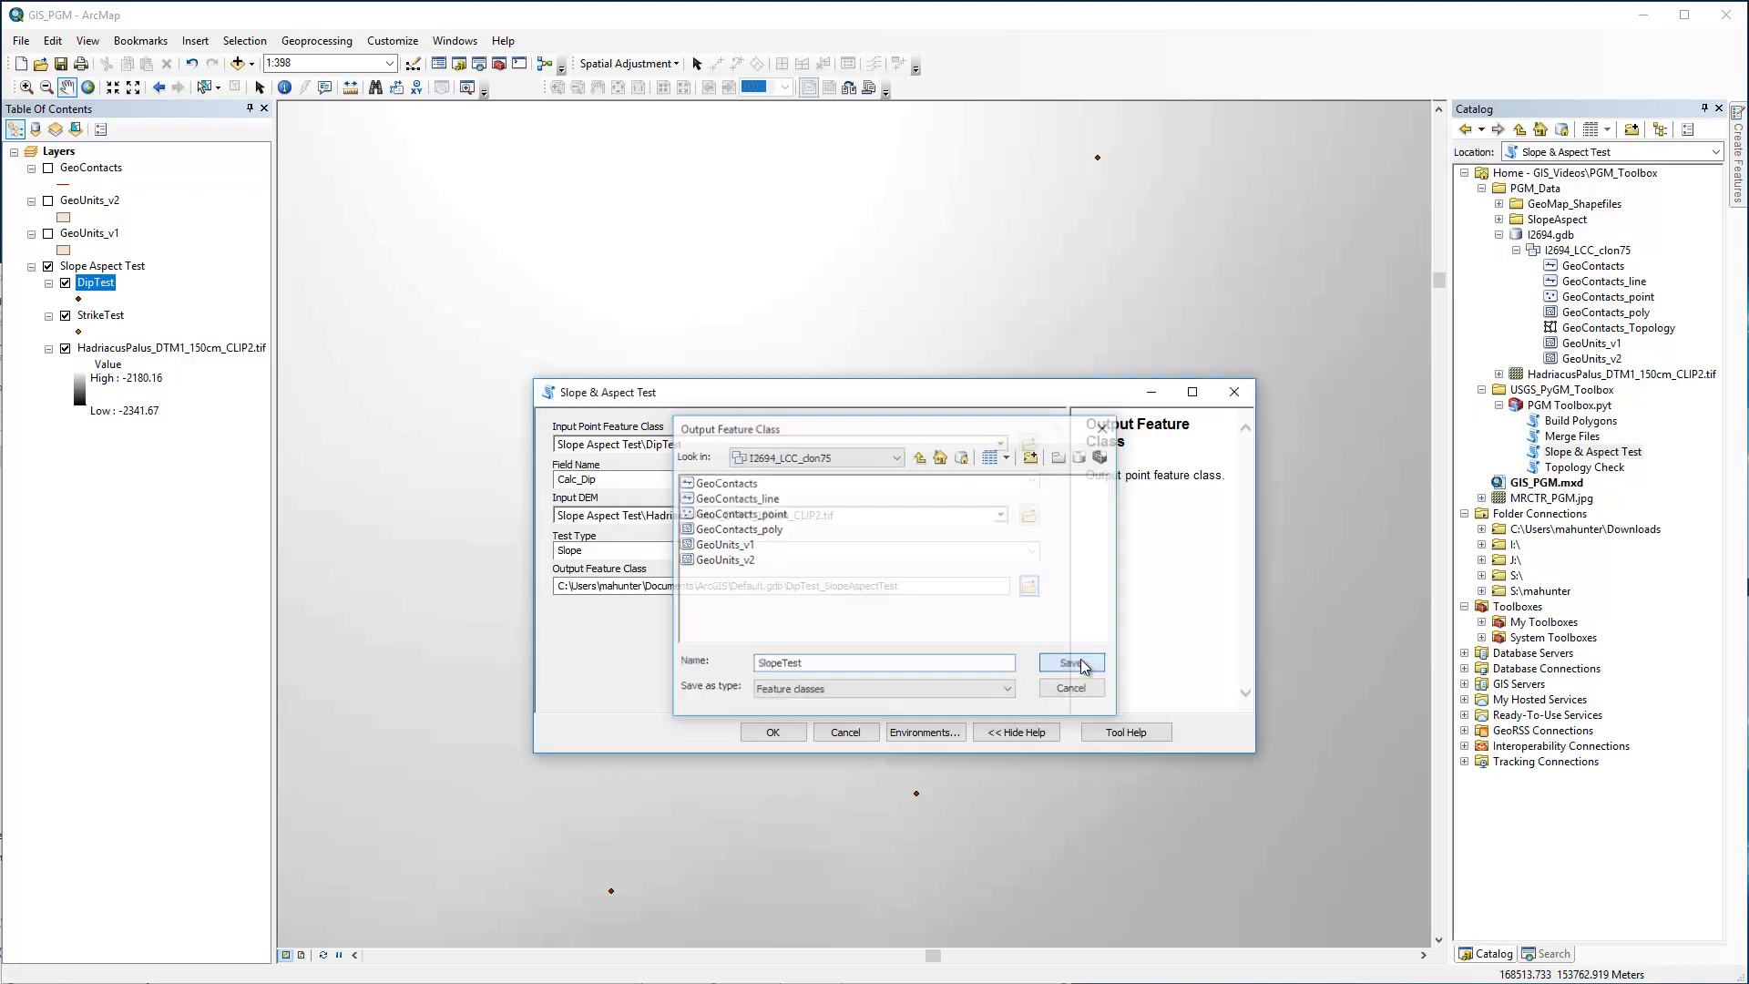
pyautogui.click(772, 731)
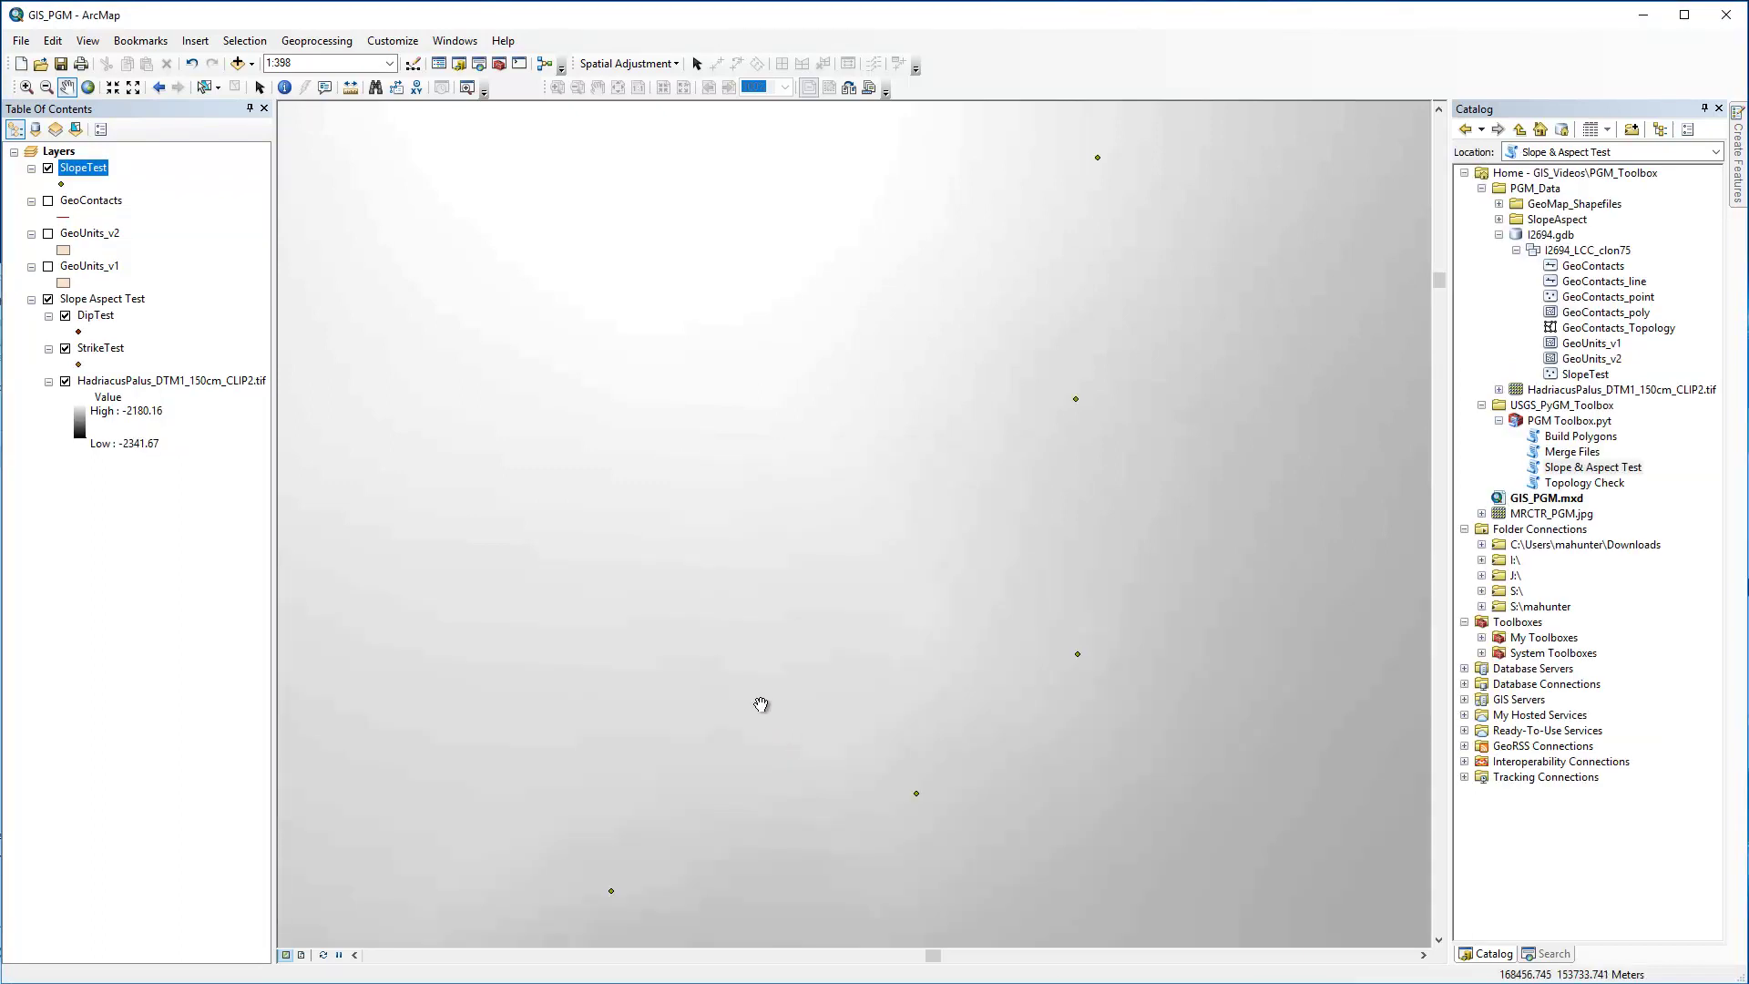
# Step: Open the SlopeTest attribute table and select the first two test points to compare Calc_Dip with Slope_PyGM
pyautogui.rightClick(89, 170)
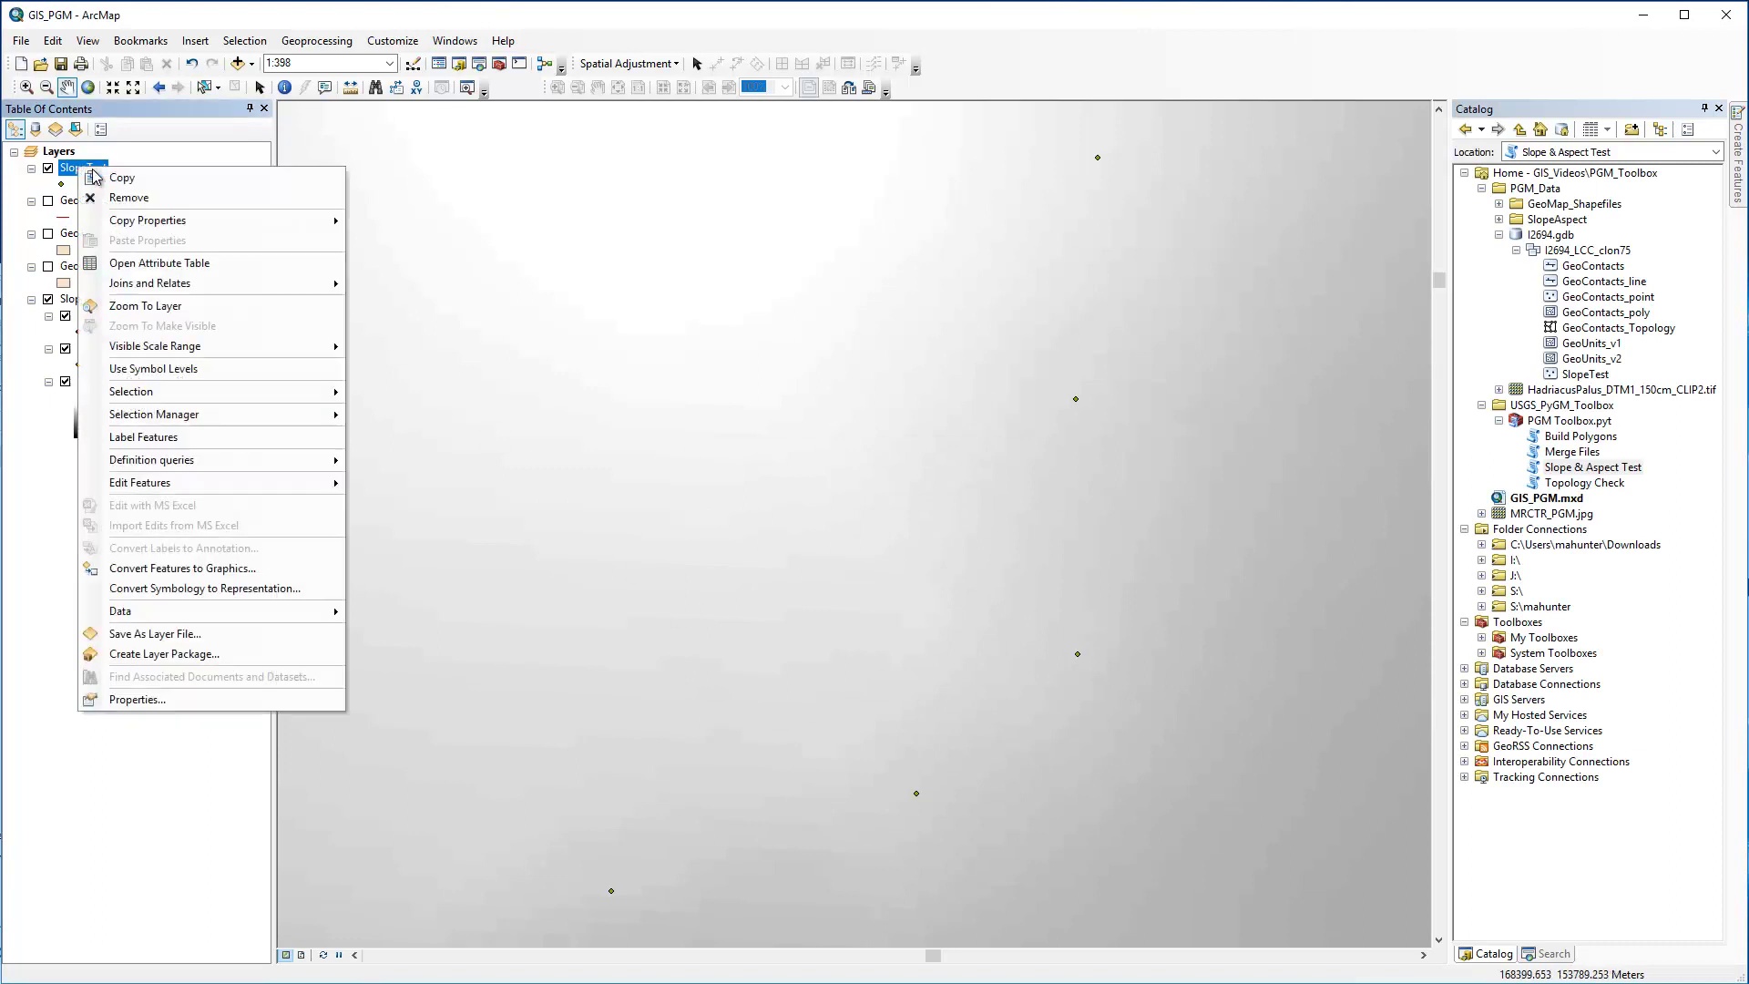
pyautogui.click(159, 262)
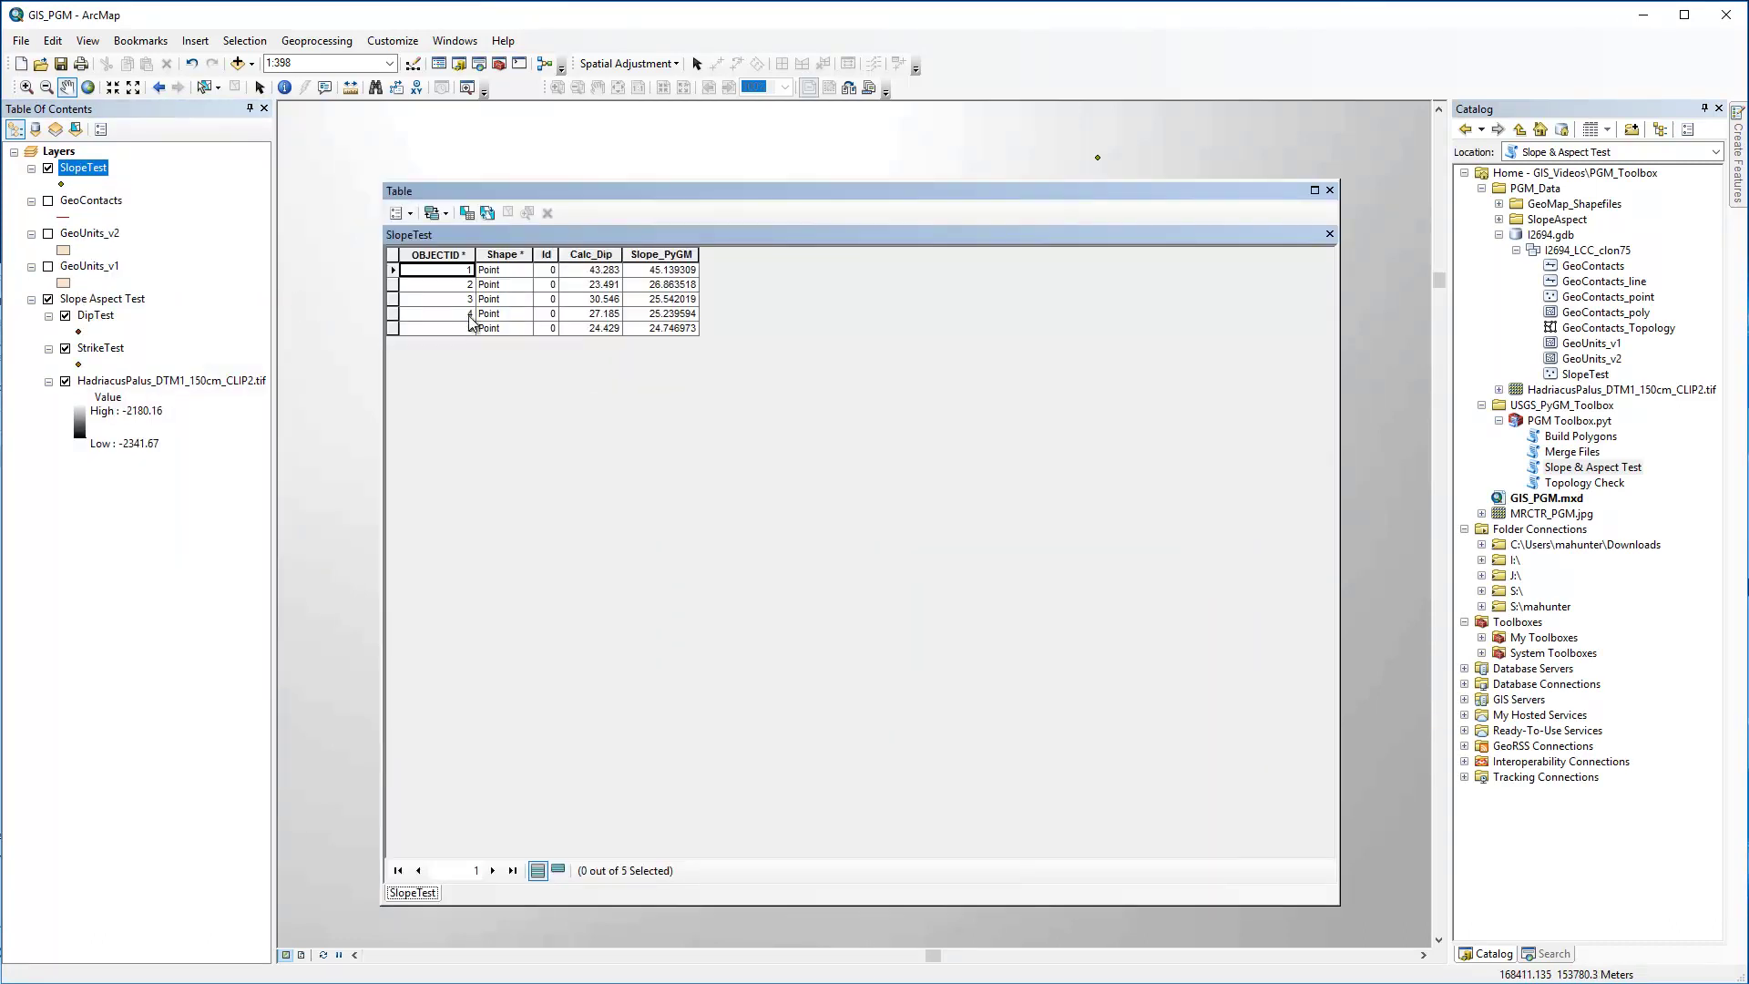
pyautogui.click(393, 270)
pyautogui.click(393, 284)
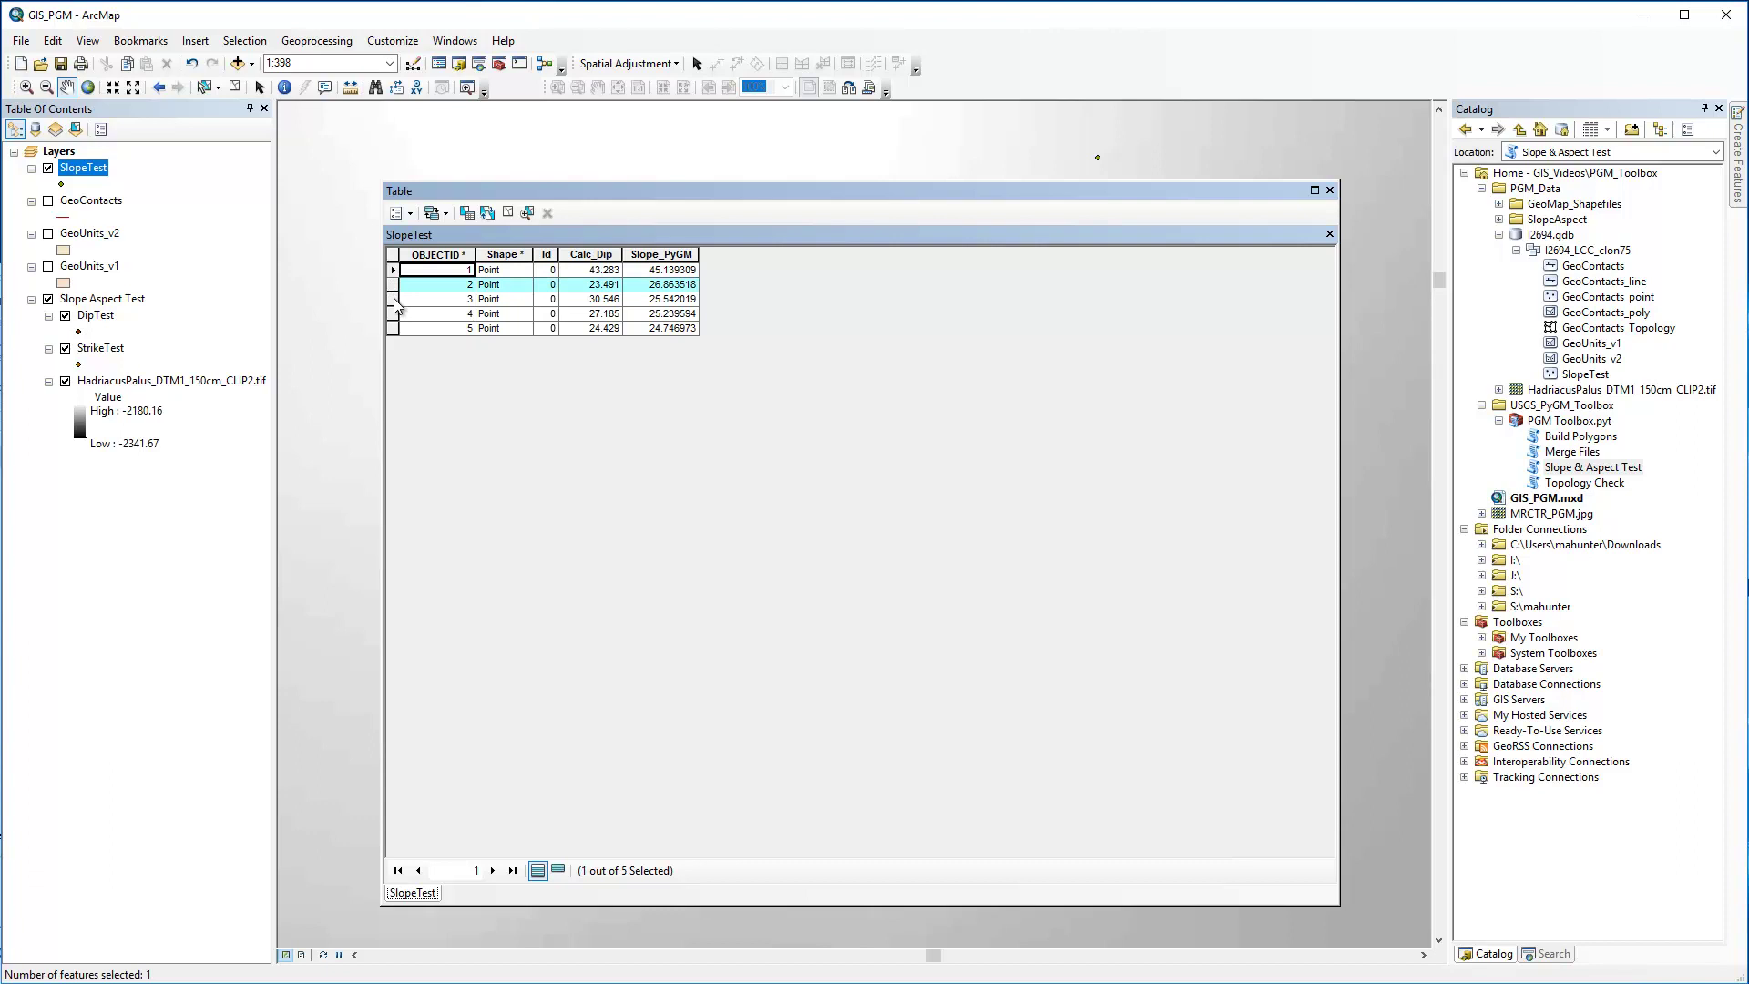